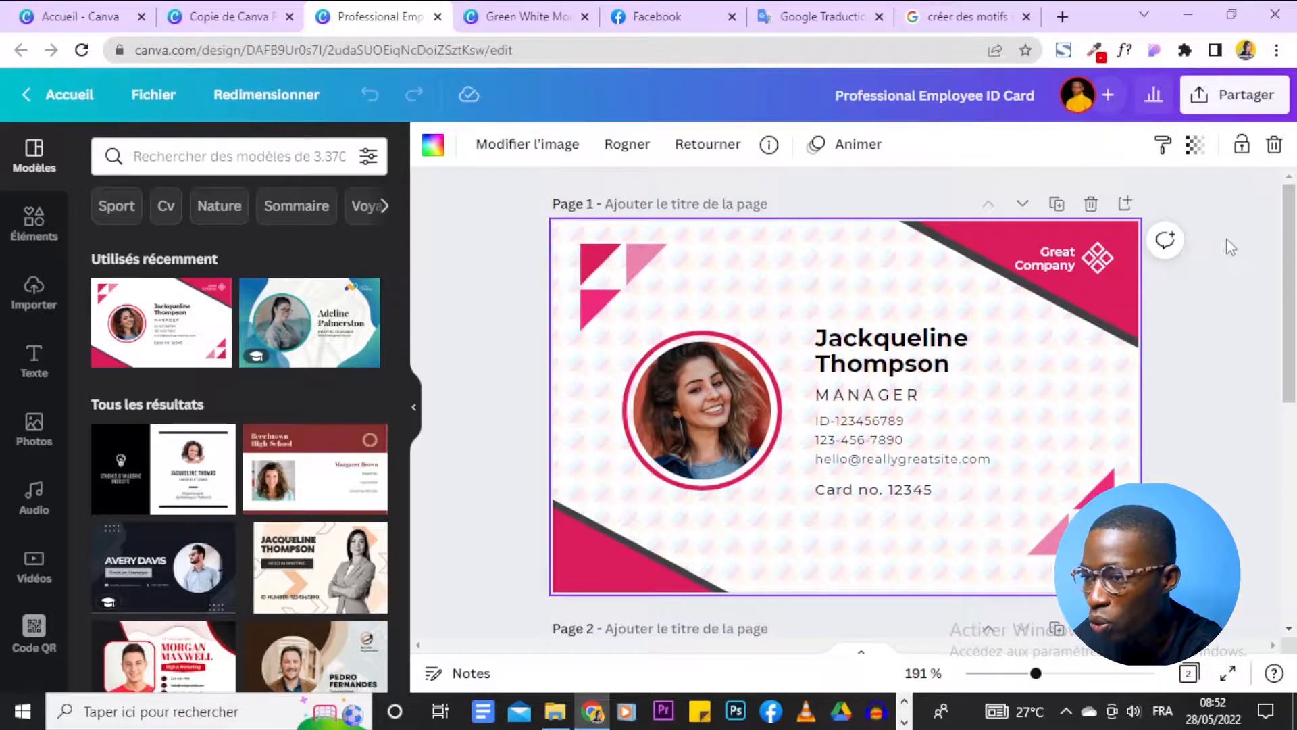
Set the transparency of the patterned background on page 1 of the employee ID card to 15
left_click(1195, 146)
mouse_move(1022, 223)
left_mouse_down()
mouse_move(1194, 221)
mouse_move(1019, 205)
mouse_move(1029, 210)
left_mouse_up()
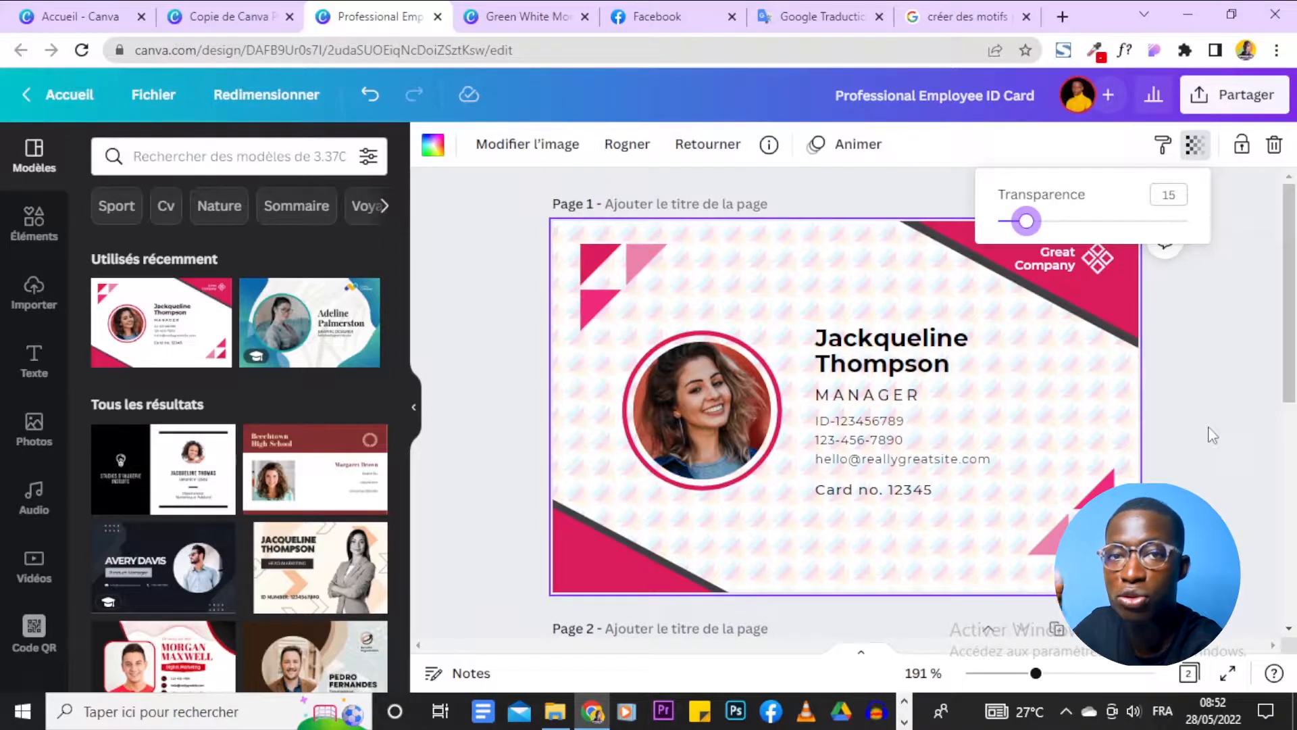
scroll(1203, 405, "down", 5)
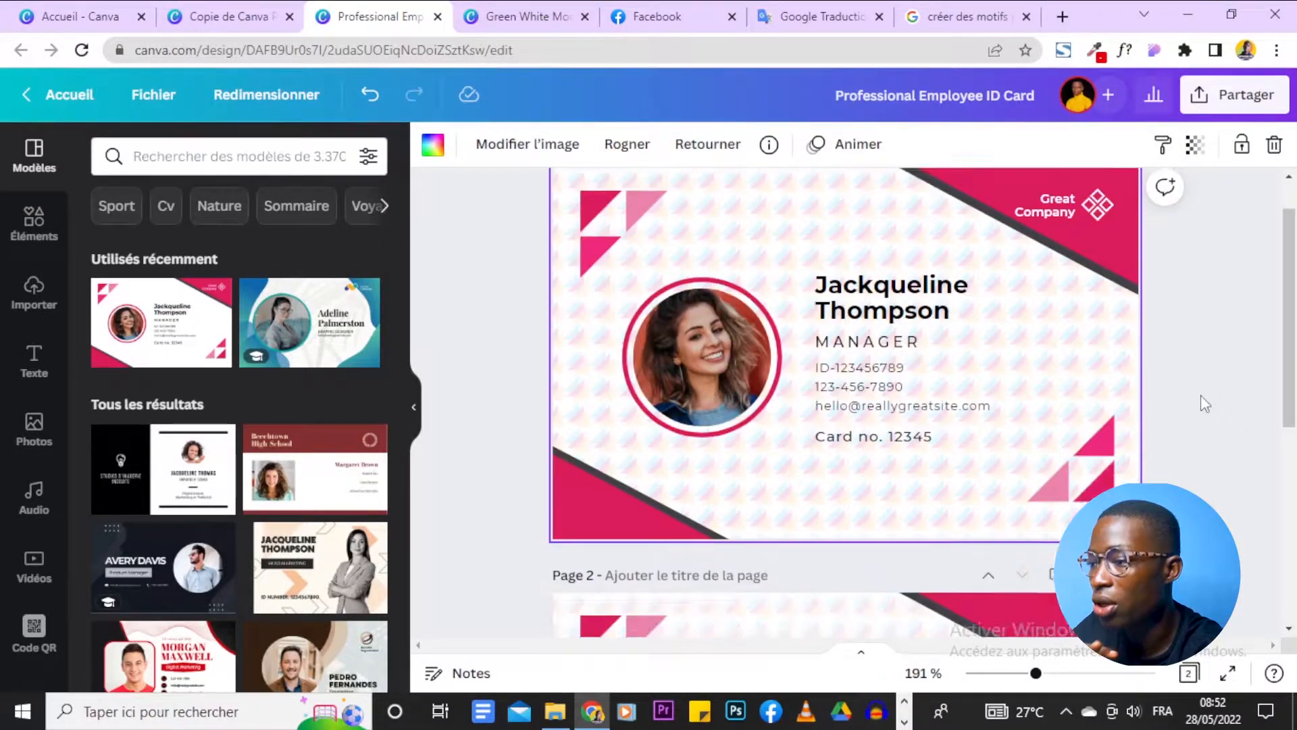
scroll(1202, 395, "up", 5)
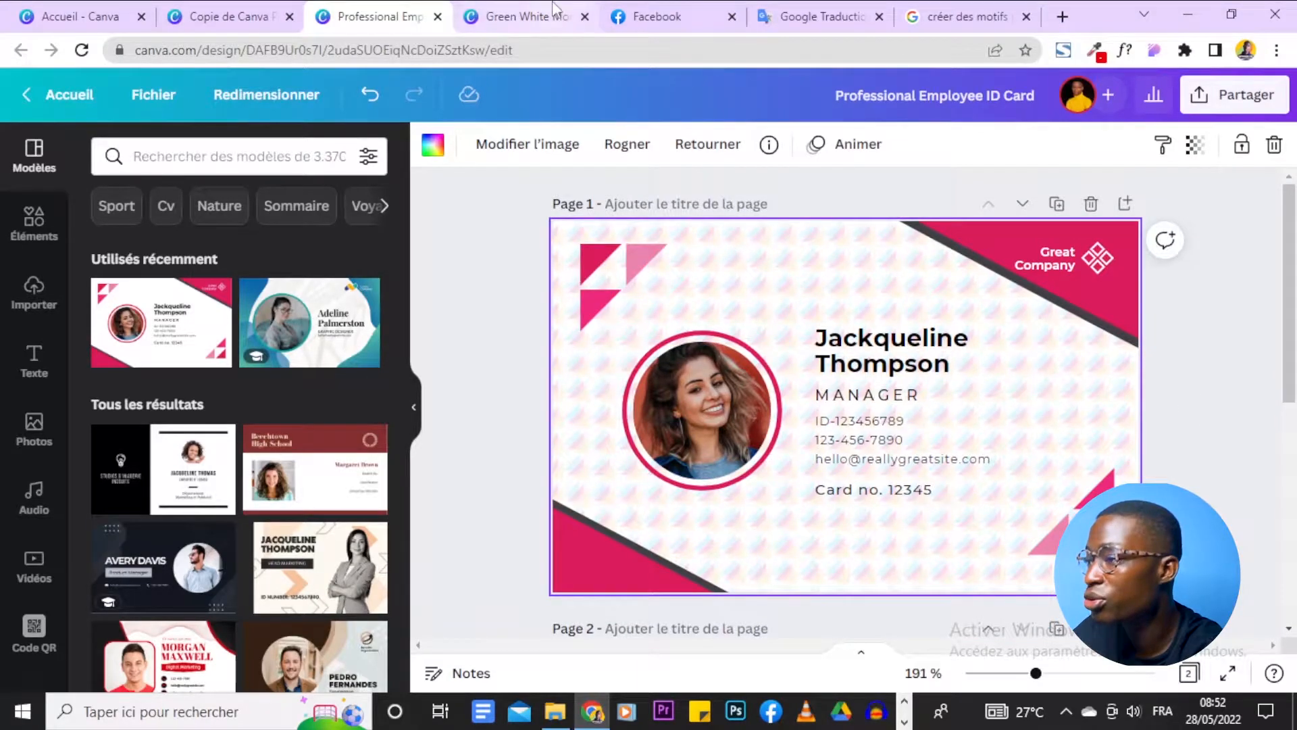
Review the finished geometric and fruit pattern pages in the Copie de Canva Patterns design, enlarging the view of the last page's small fruit repeat
left_click(520, 16)
left_click(230, 16)
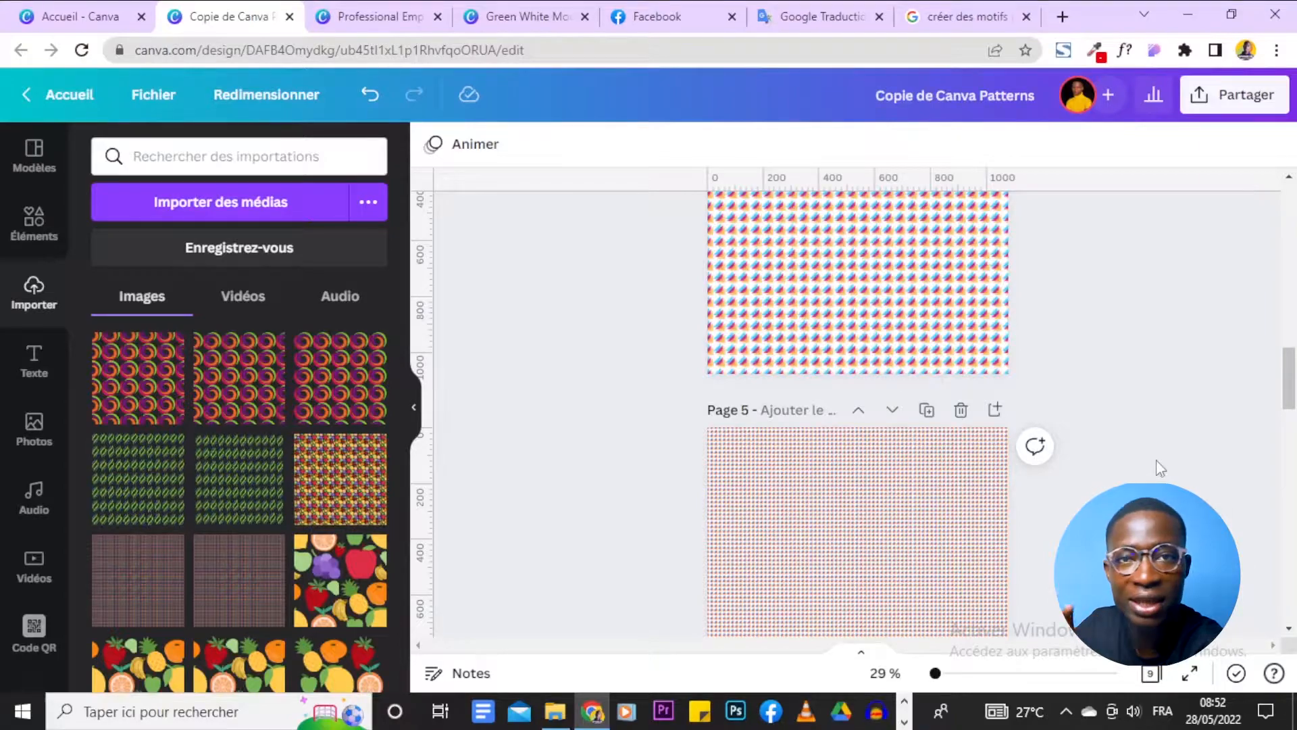
scroll(1156, 461, "down", 4)
scroll(1158, 467, "down", 4)
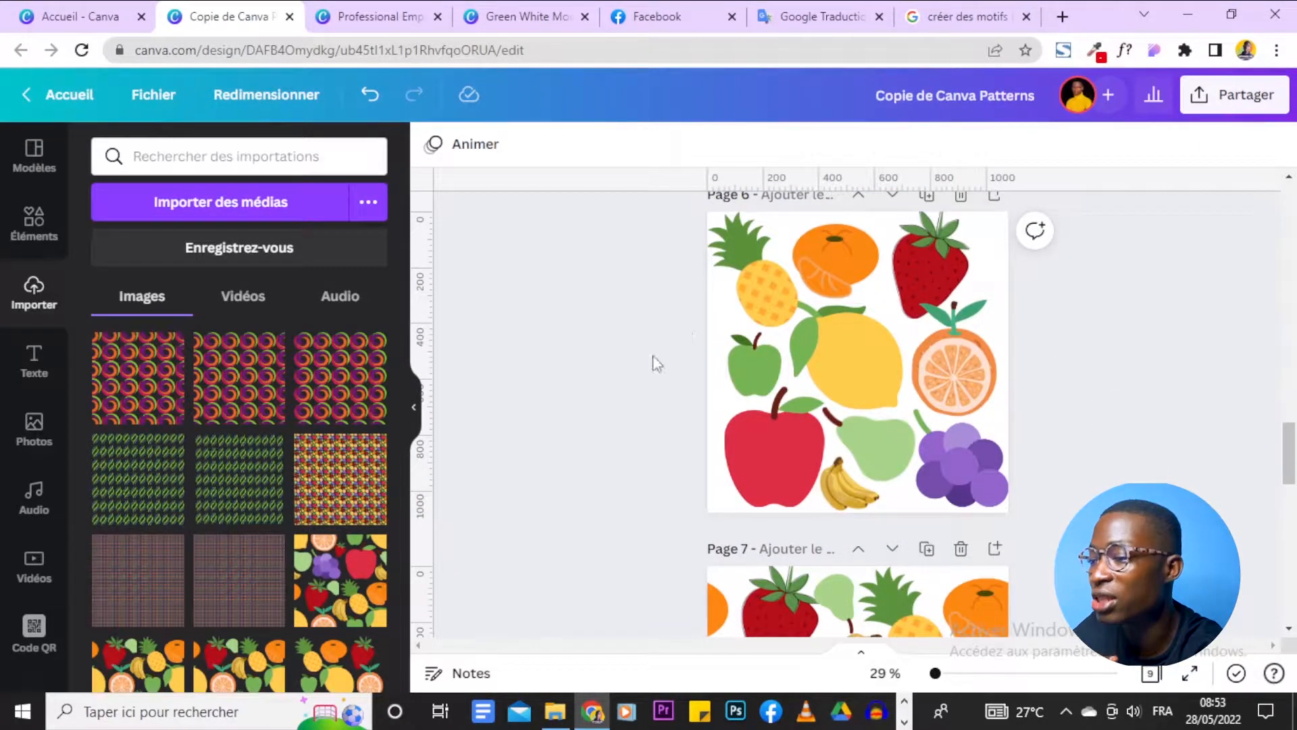
scroll(1157, 456, "up", 15)
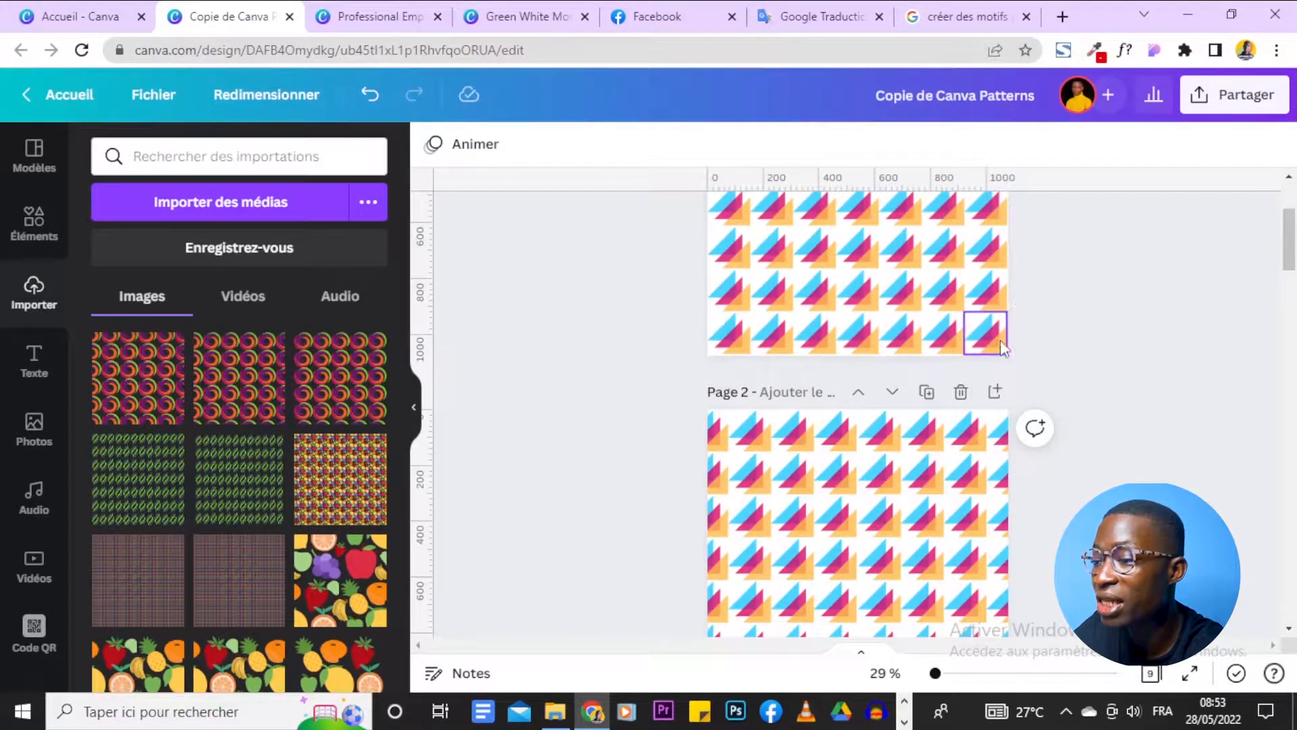
scroll(1183, 372, "down", 9)
scroll(1186, 371, "down", 5)
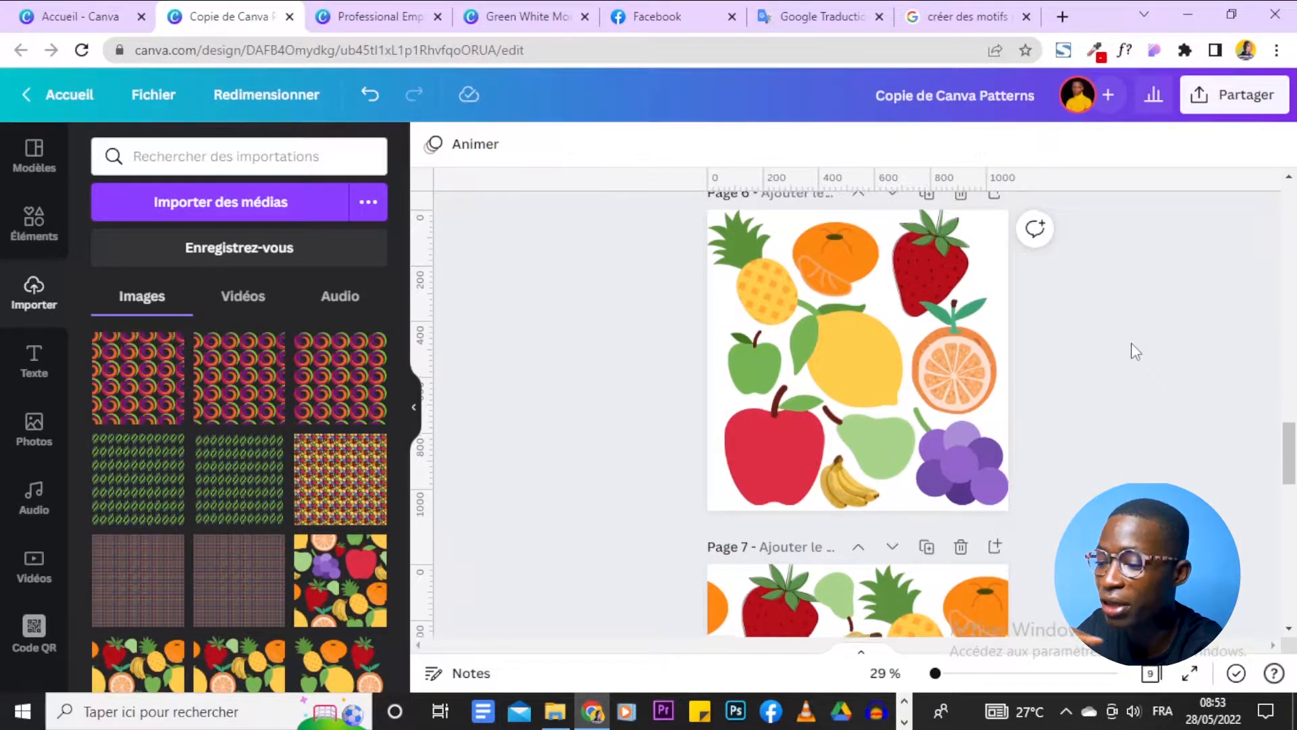
scroll(1135, 355, "down", 5)
scroll(1086, 377, "down", 5)
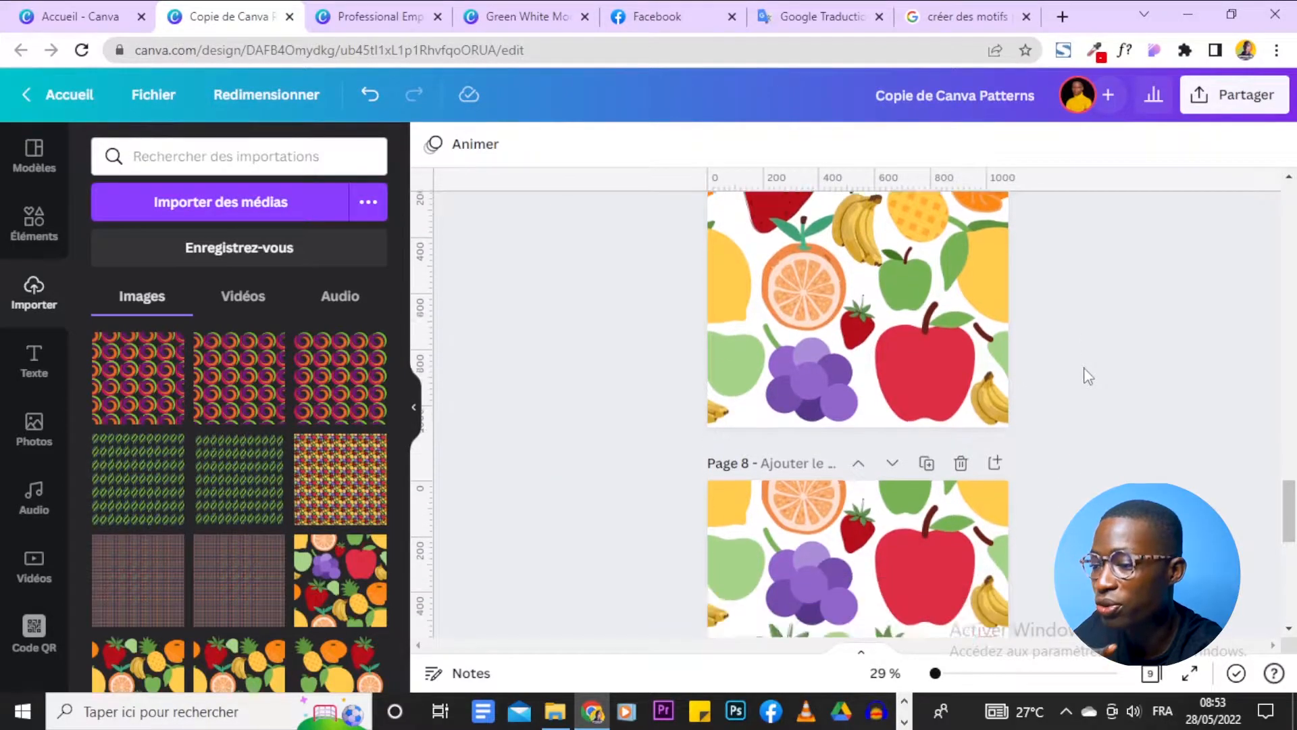
scroll(1088, 376, "up", 3)
scroll(1198, 426, "down", 5)
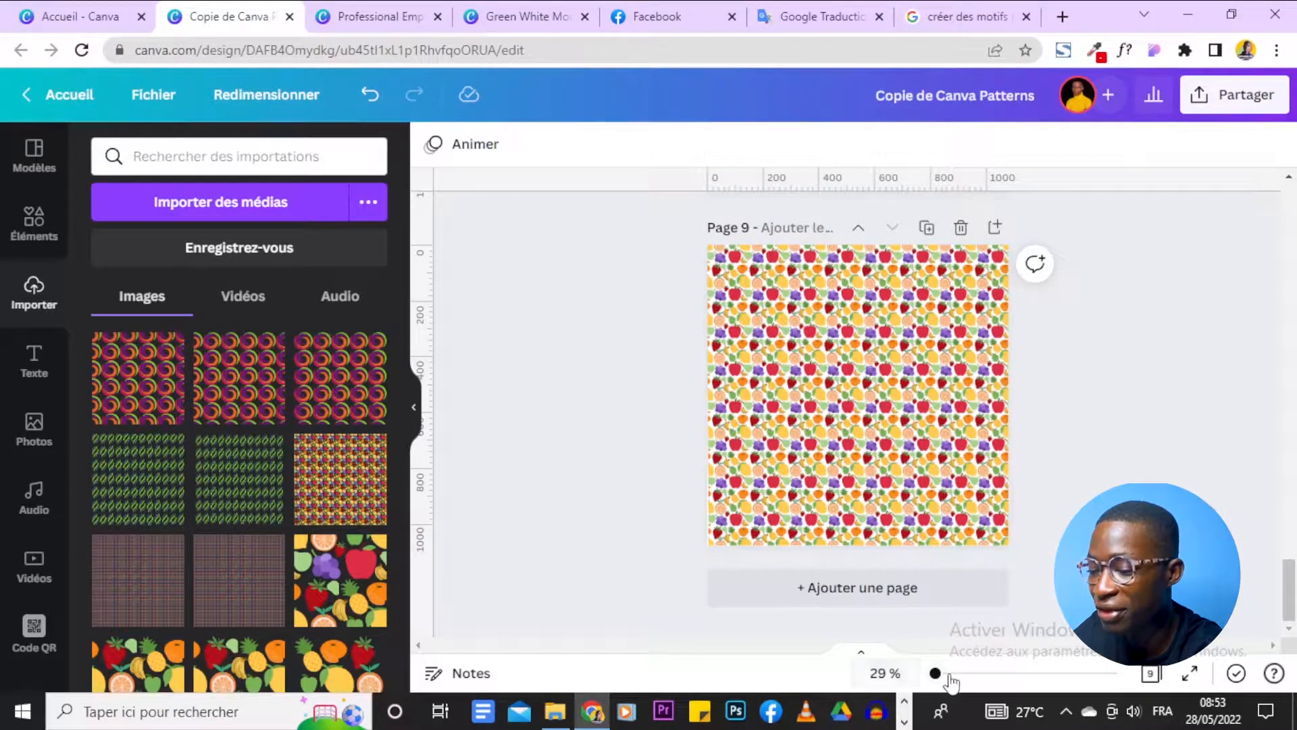
left_click_drag(938, 681, 950, 685)
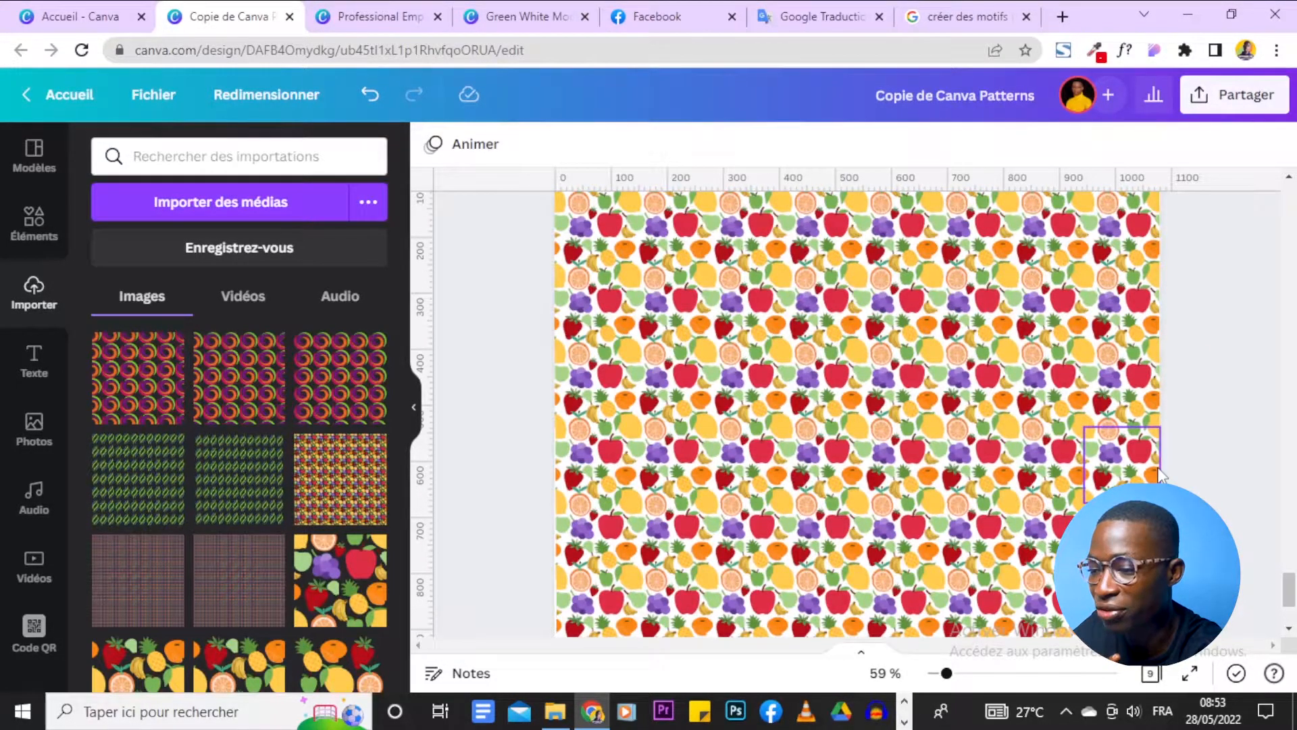
scroll(1160, 475, "down", 3)
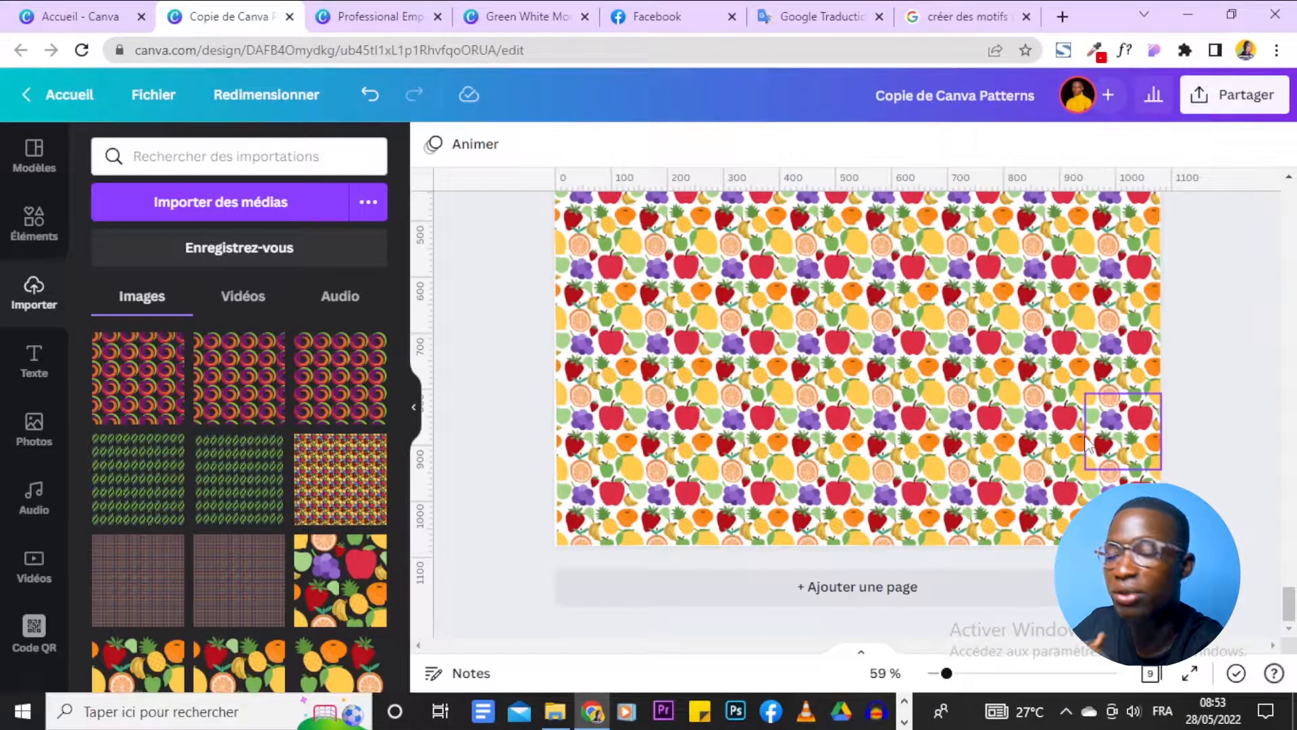
scroll(1226, 454, "up", 5)
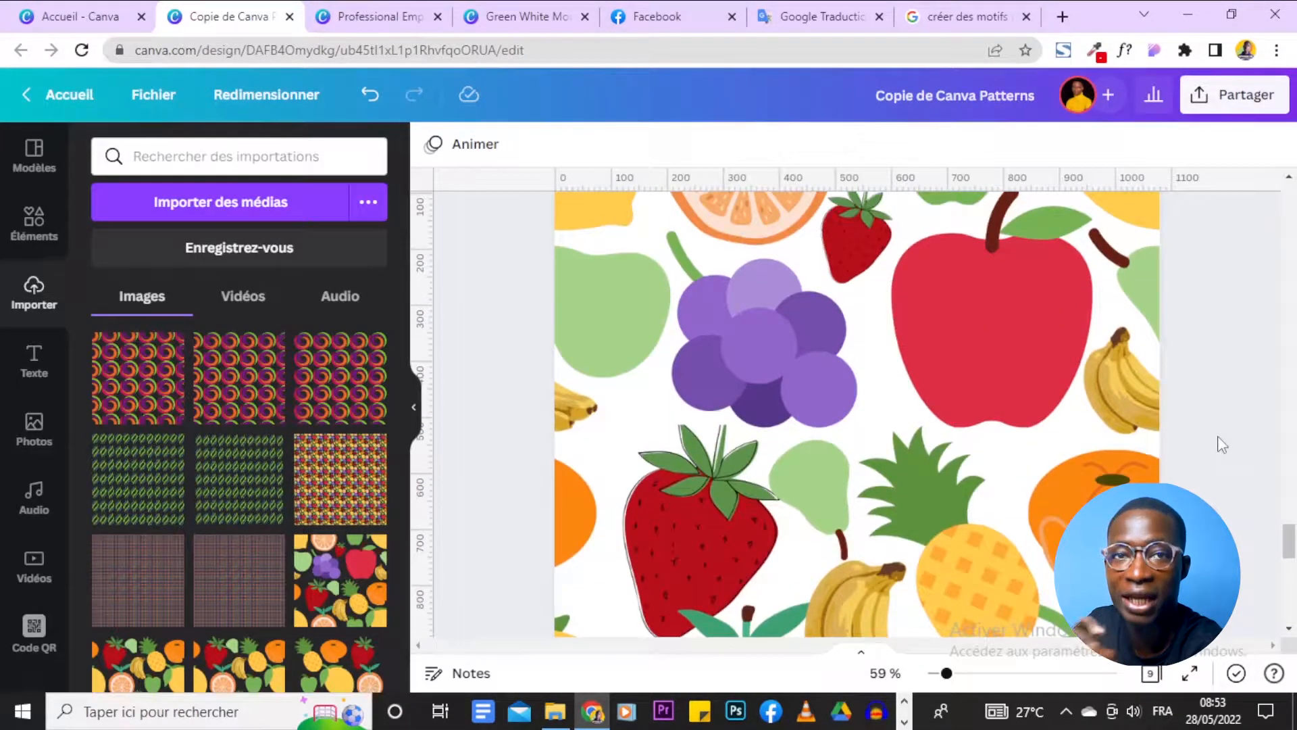
scroll(1223, 444, "down", 10)
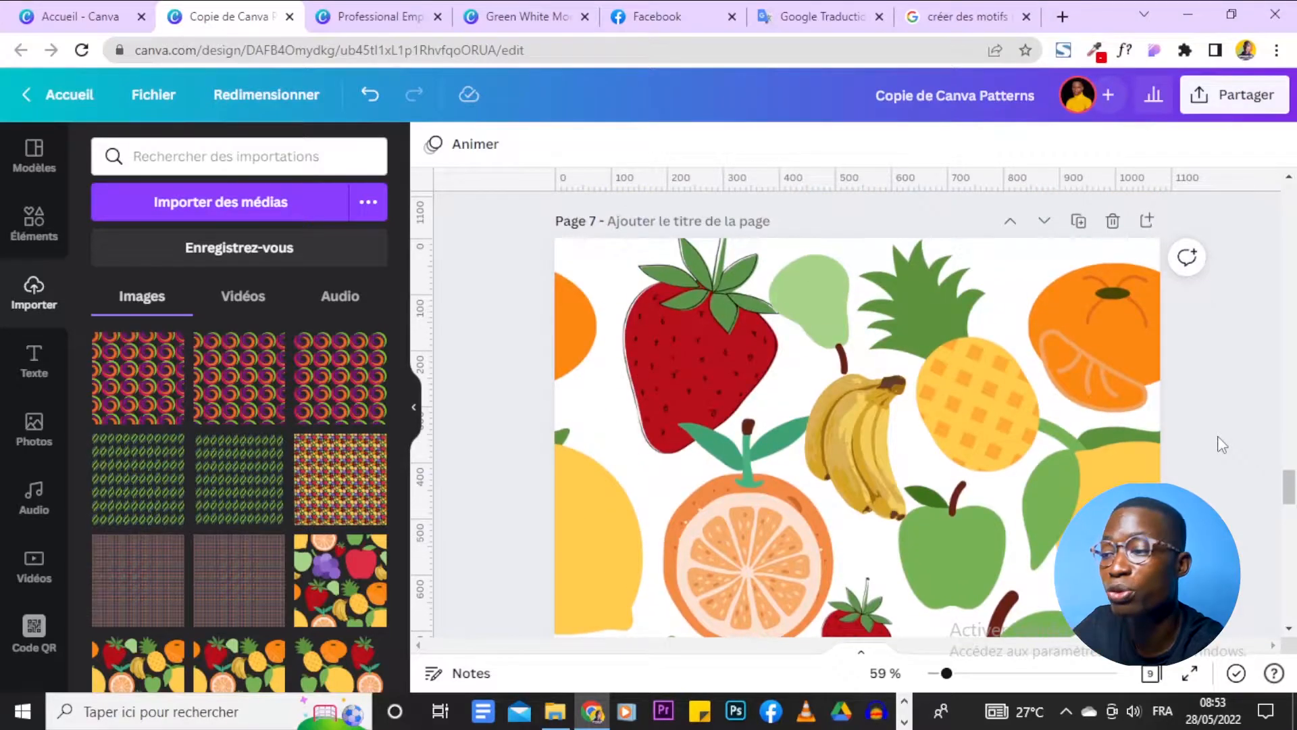
scroll(1223, 444, "up", 2)
In the Green White Modern Professional ID Card design, set the page 1 pattern background's transparency to 11
left_click(378, 17)
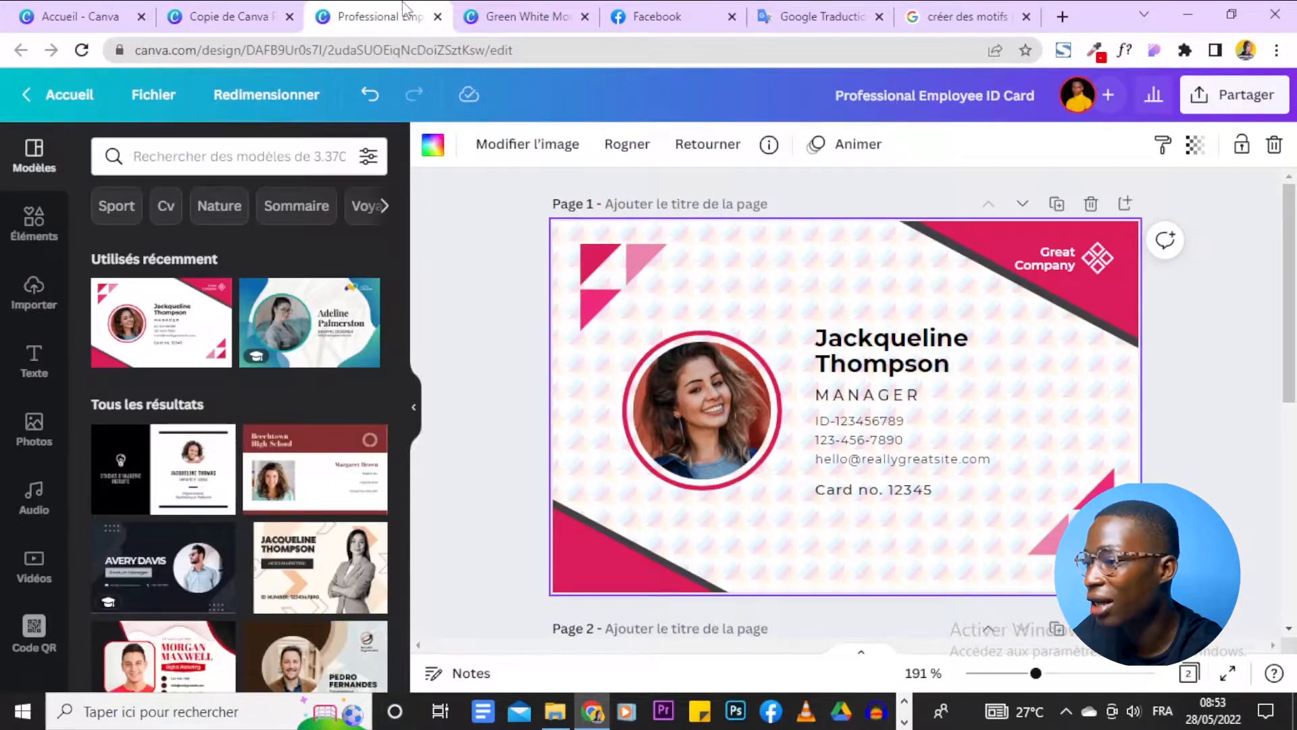
left_click(514, 16)
left_click(925, 304)
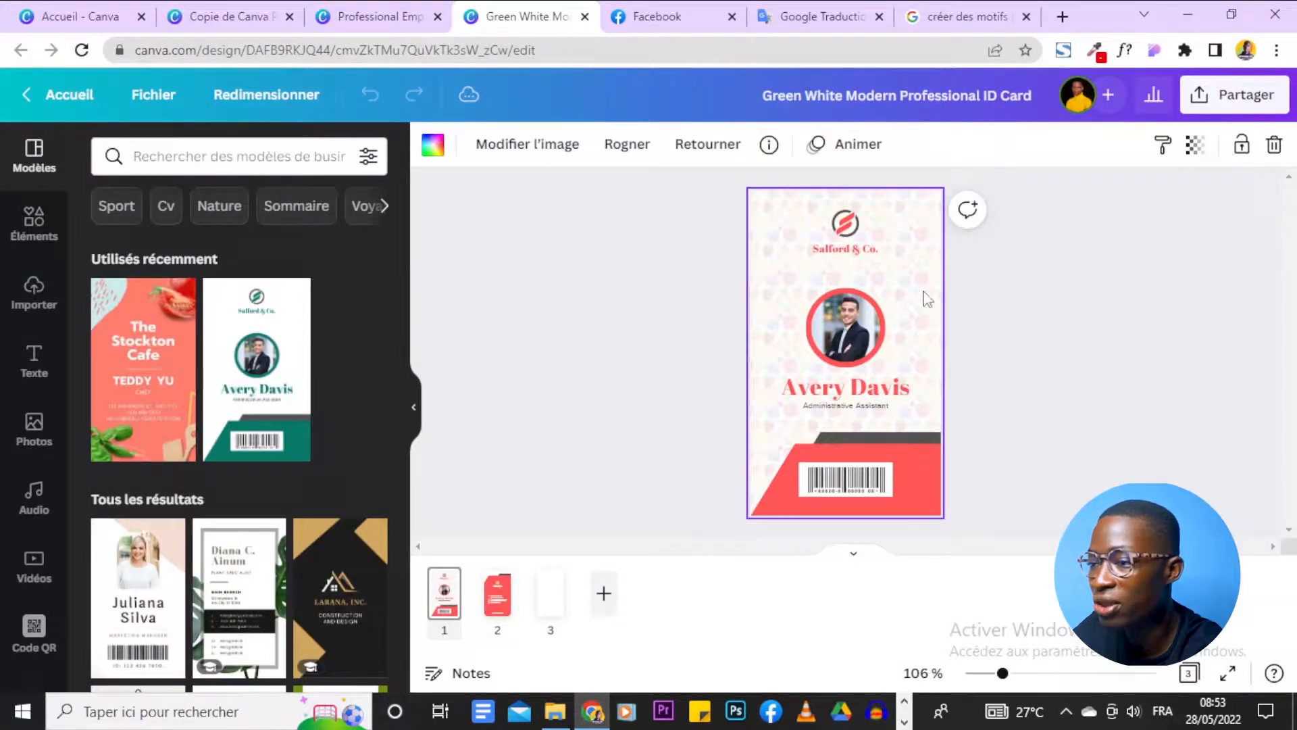
left_click(1194, 145)
mouse_move(1024, 225)
left_mouse_down()
mouse_move(1146, 224)
mouse_move(1021, 229)
left_mouse_up()
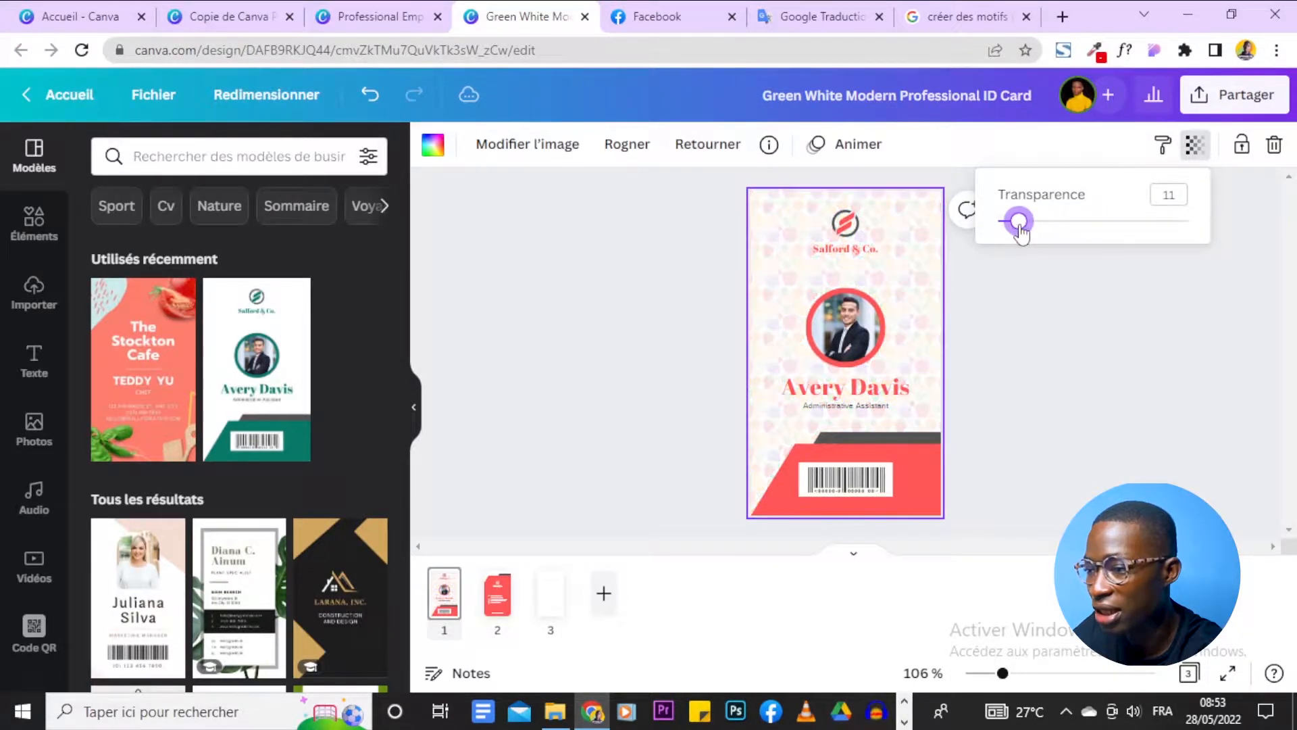
left_click(1058, 390)
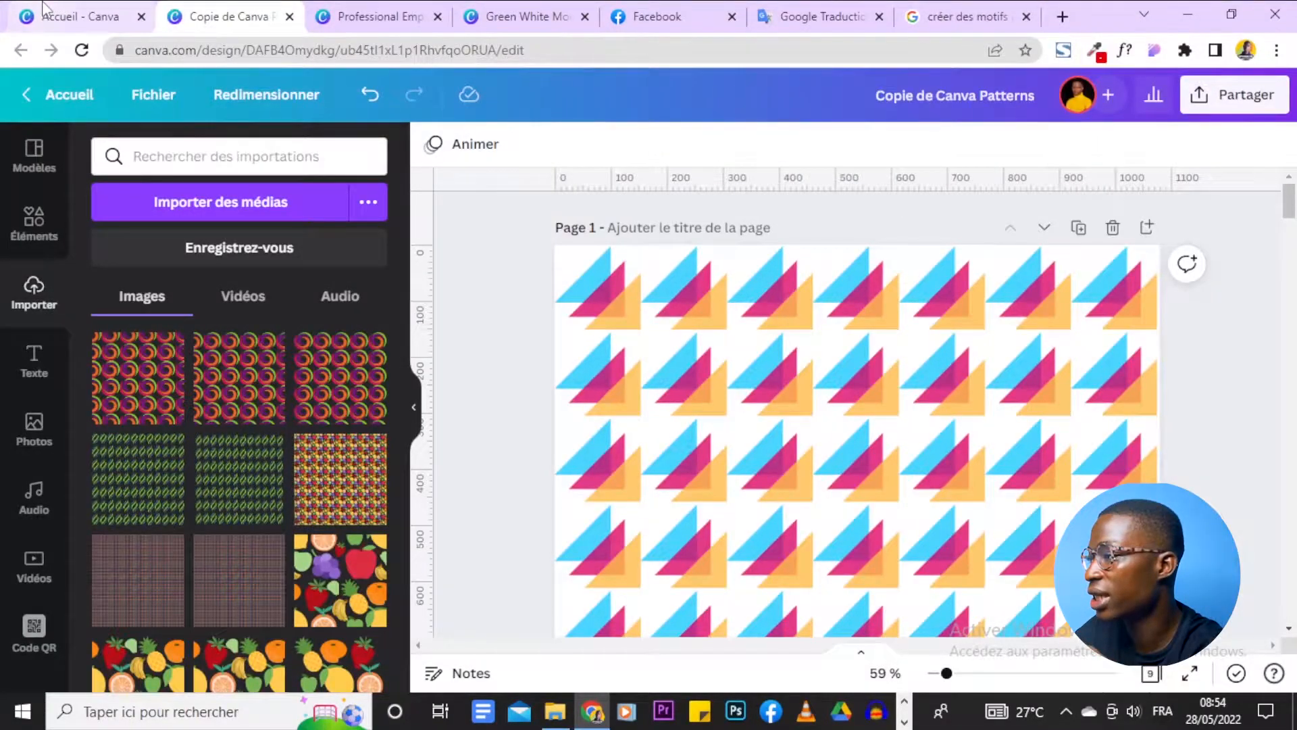
Create a blank Publication Instagram design from the Réseau social category on the Canva home page
left_click(42, 10)
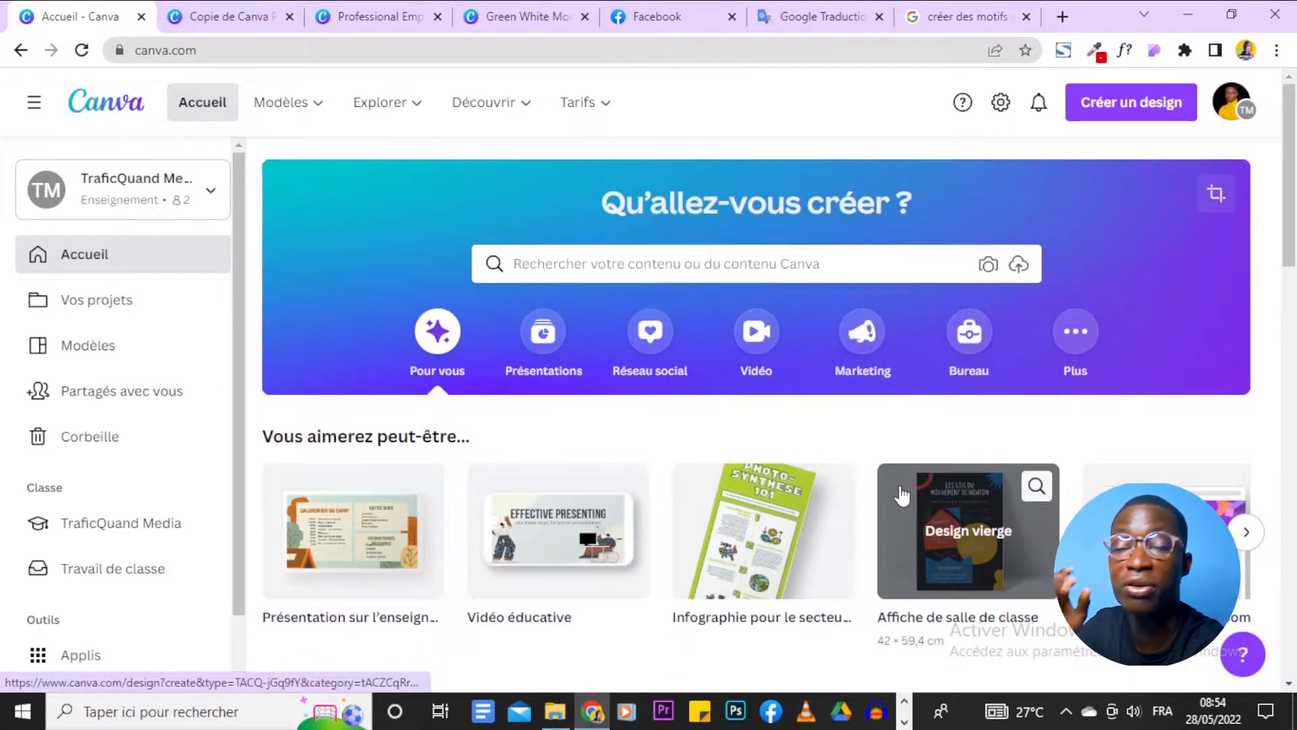
scroll(901, 495, "down", 5)
scroll(901, 490, "up", 4)
scroll(901, 485, "down", 4)
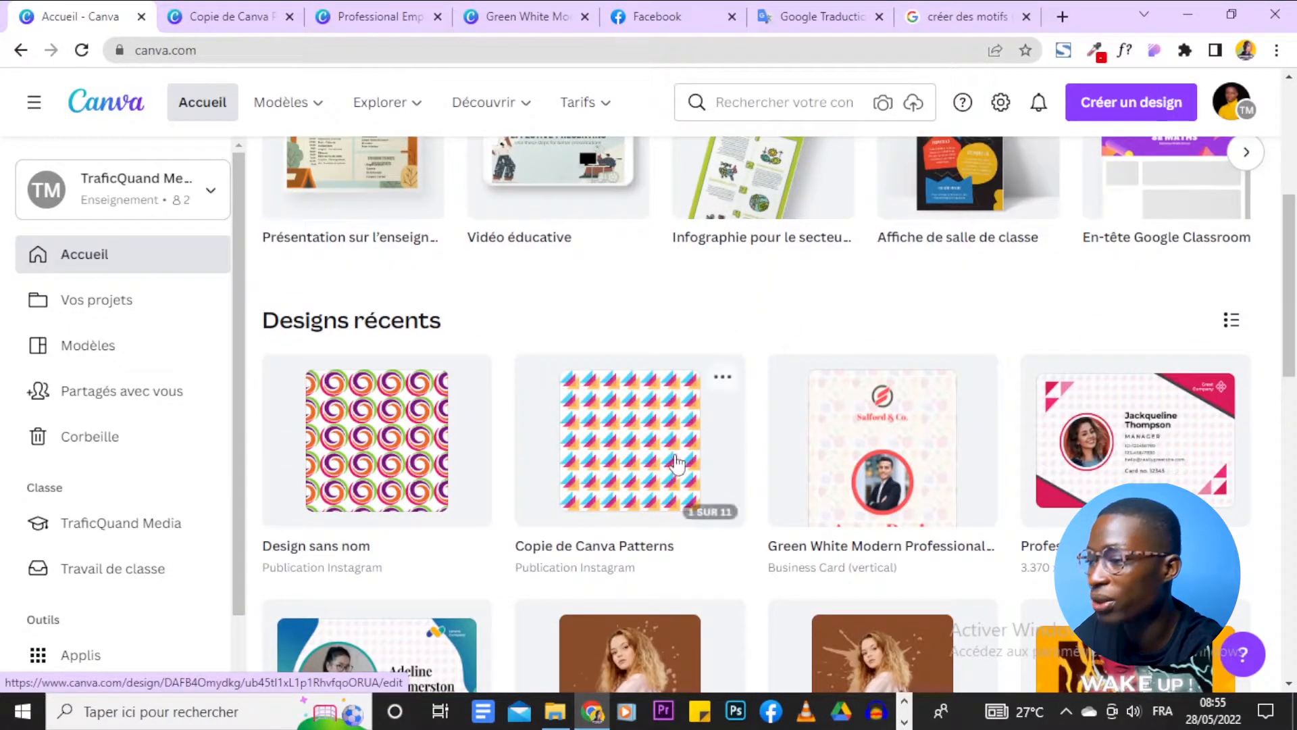
scroll(683, 464, "up", 6)
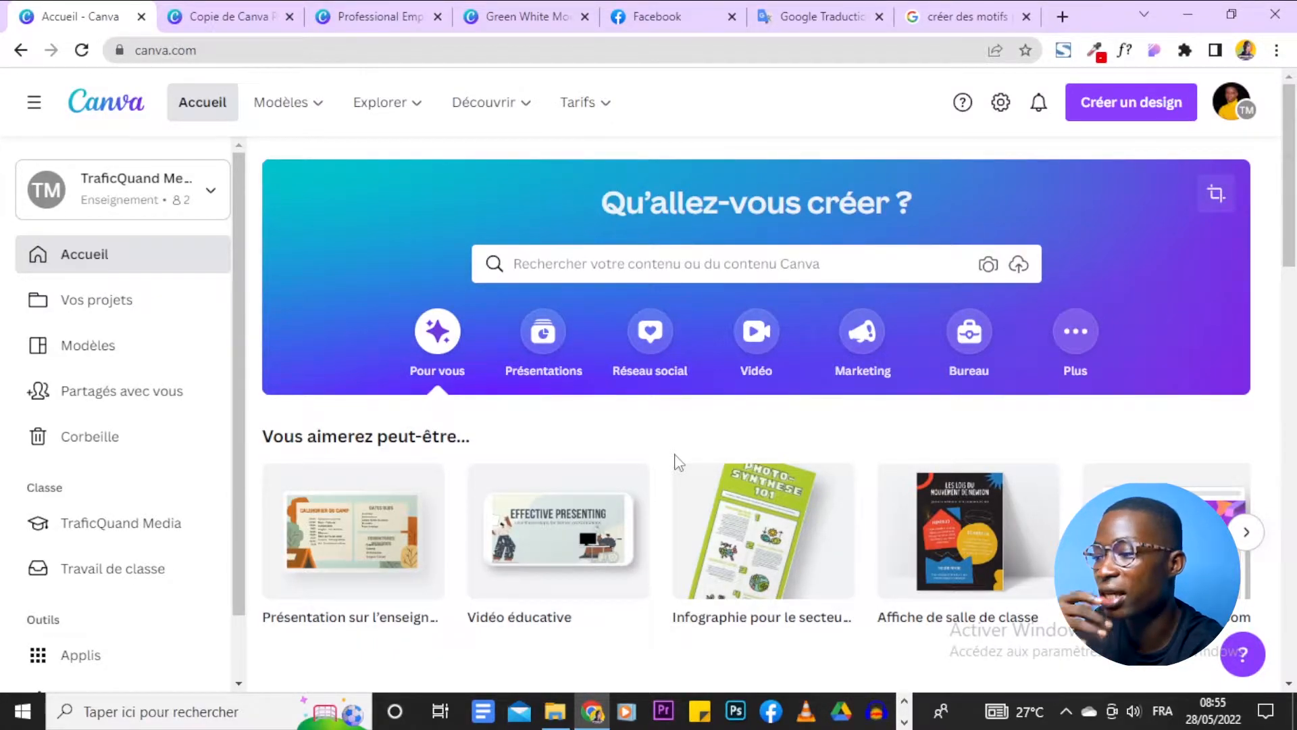
left_click(650, 333)
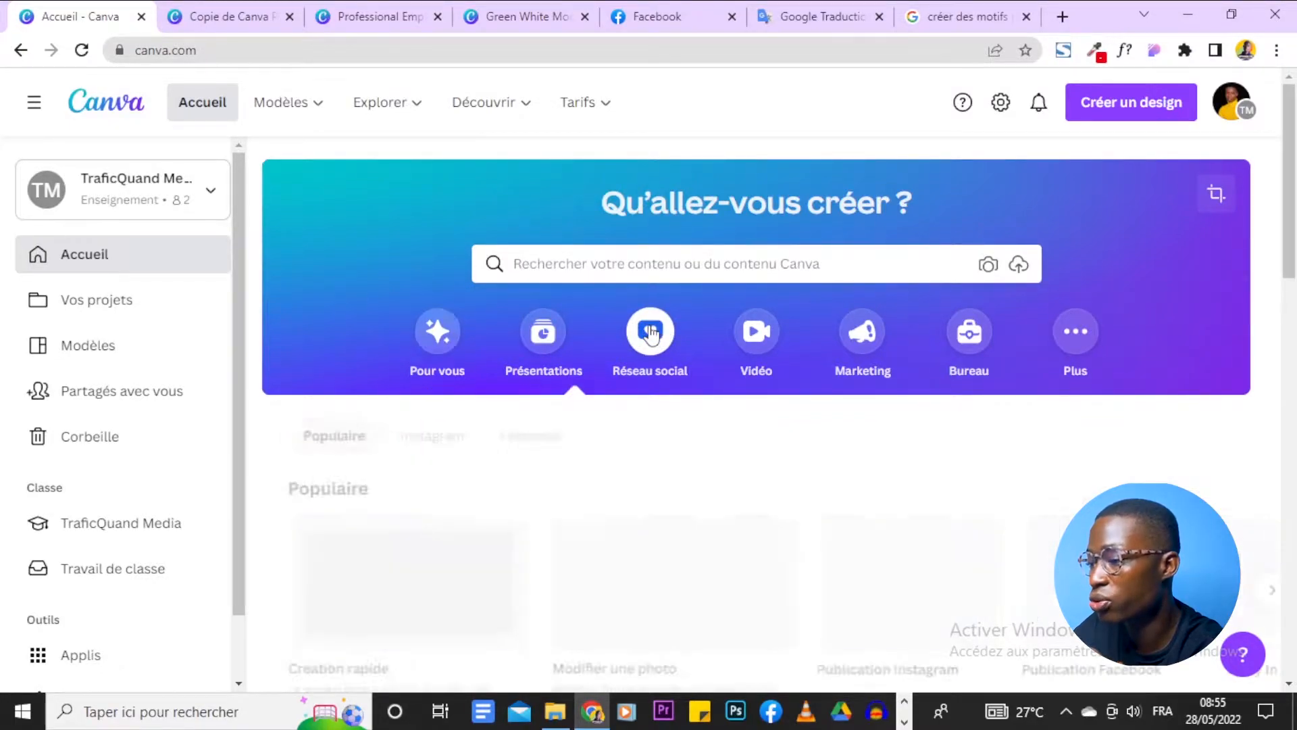
scroll(743, 530, "down", 3)
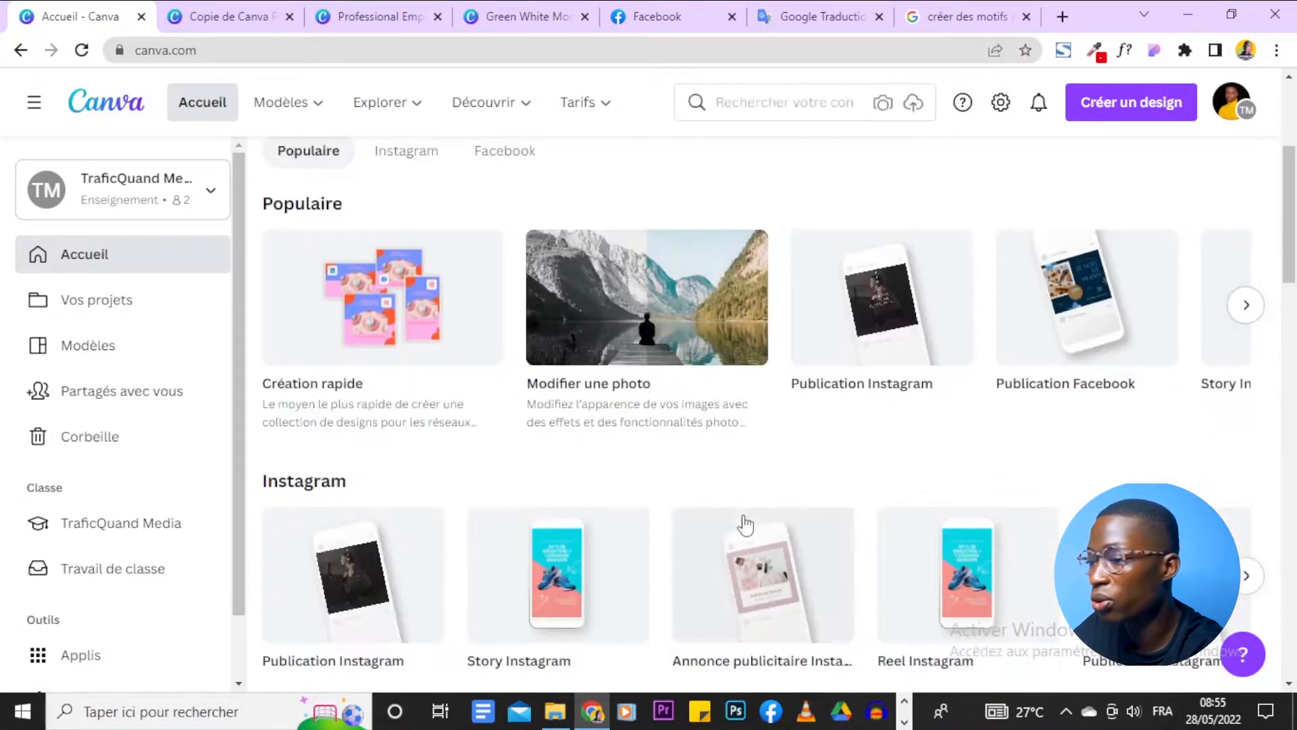
left_click(894, 304)
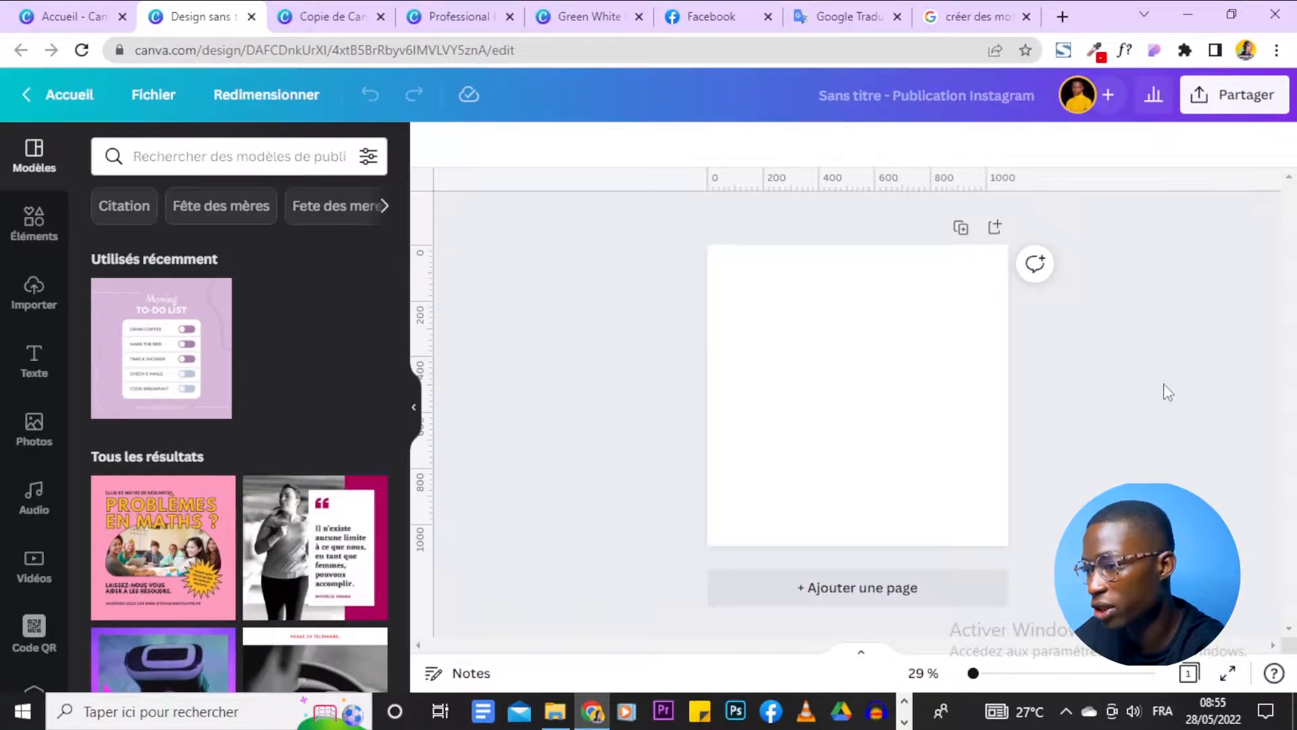
Examine how the triangle logo and the fruit motifs are repeated across the pages of Copie de Canva Patterns
left_click(358, 16)
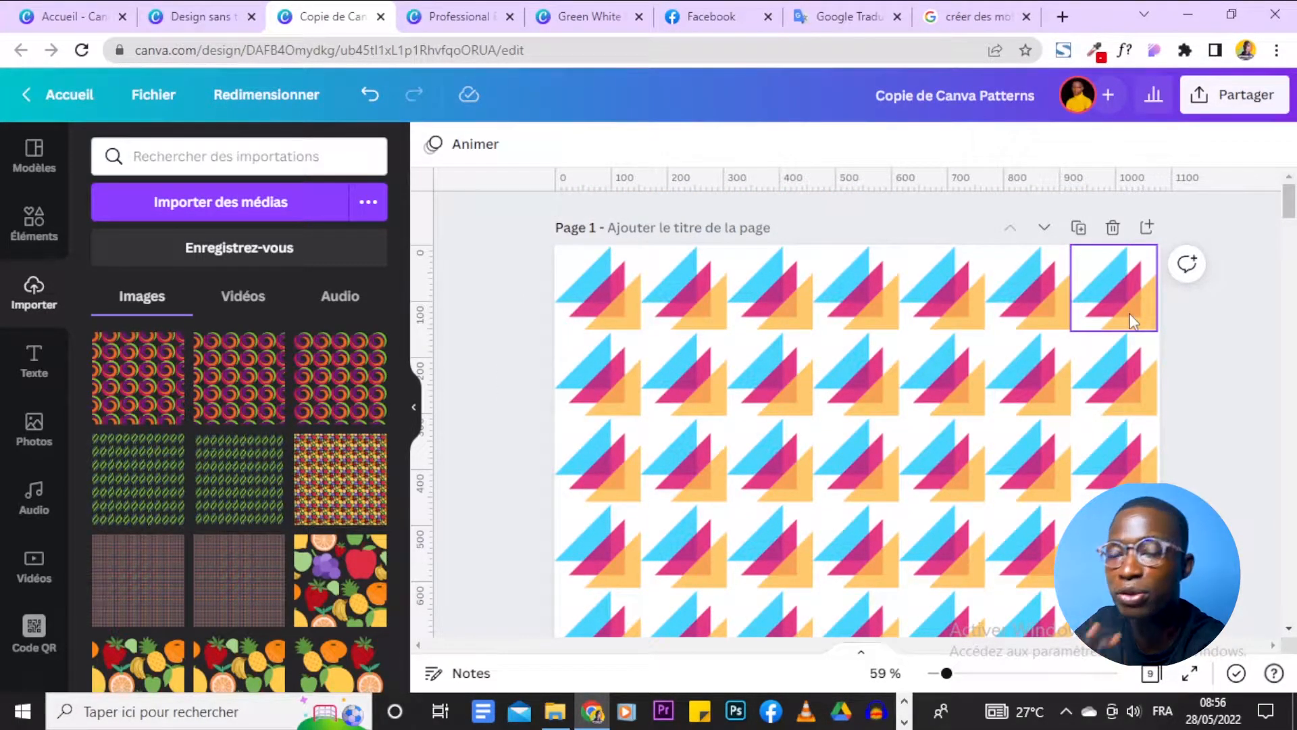
scroll(1252, 383, "down", 12)
scroll(1251, 382, "down", 15)
scroll(1252, 379, "up", 3)
scroll(1225, 502, "down", 1)
scroll(1224, 503, "down", 3)
scroll(1209, 436, "up", 10)
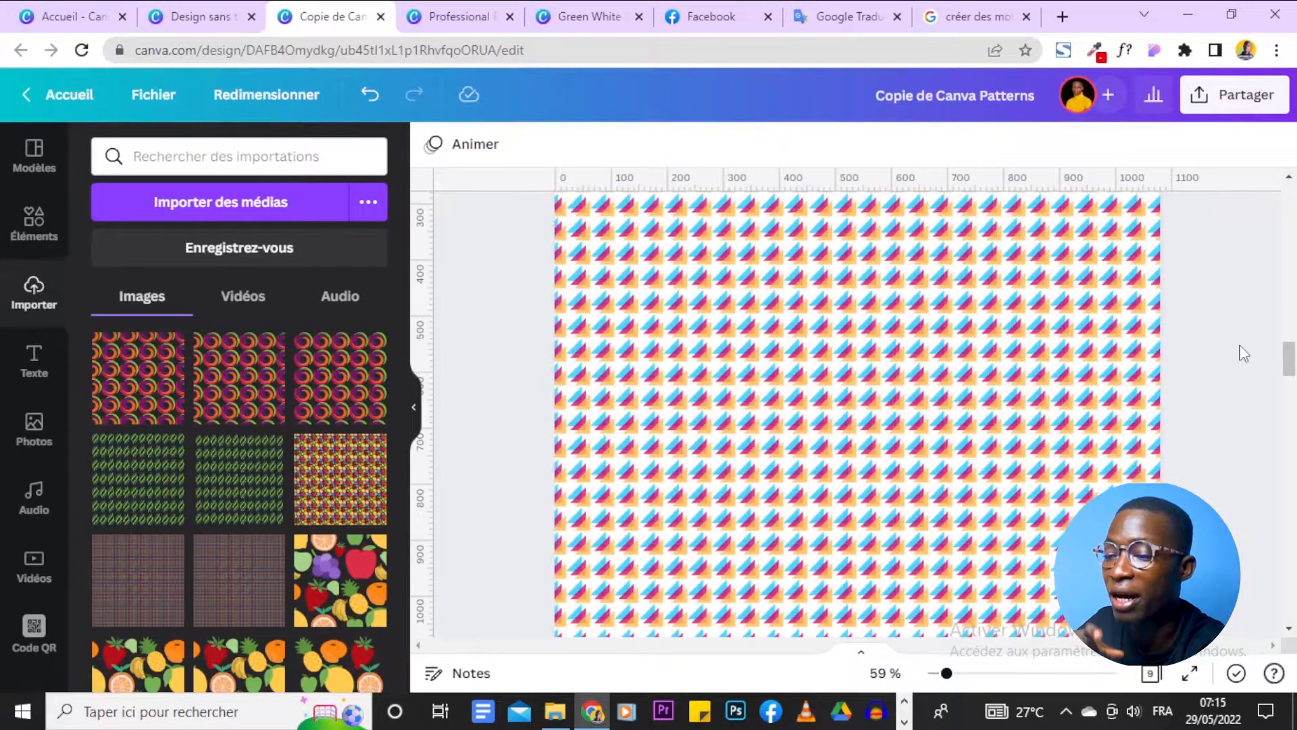
scroll(1275, 384, "up", 2)
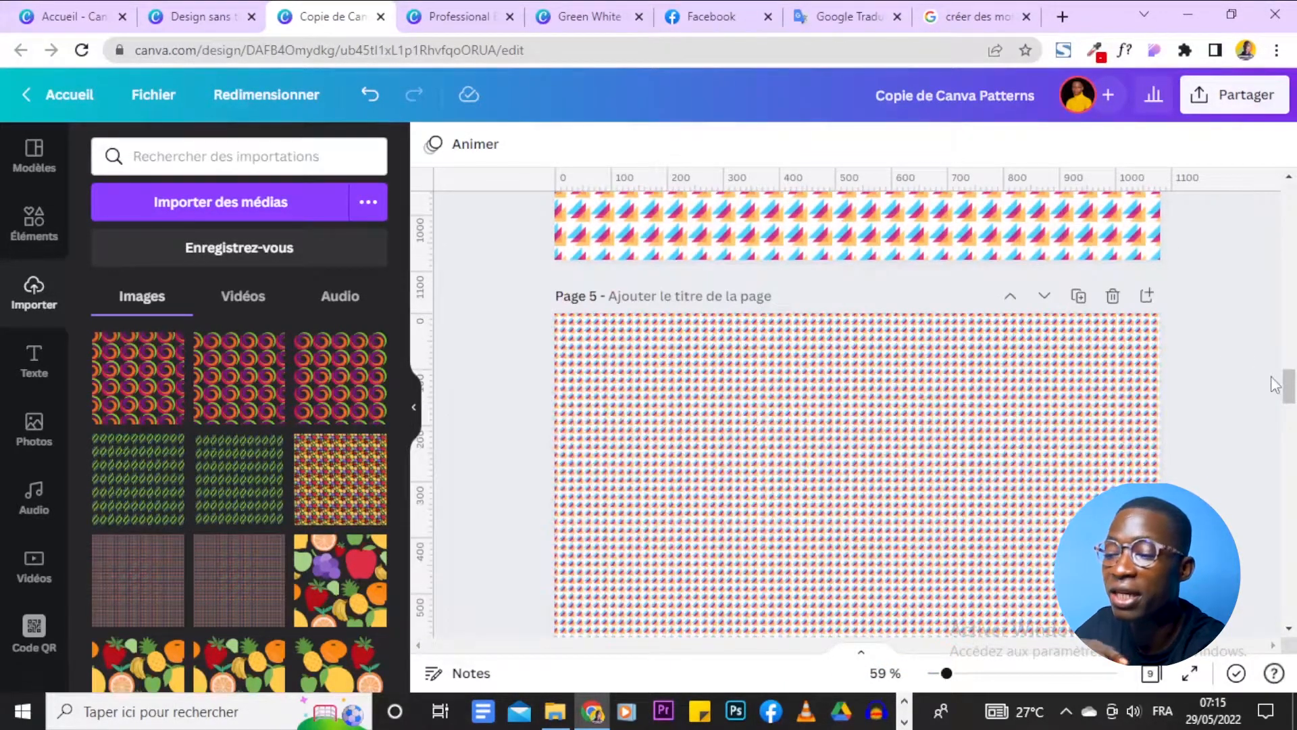
scroll(1276, 384, "down", 10)
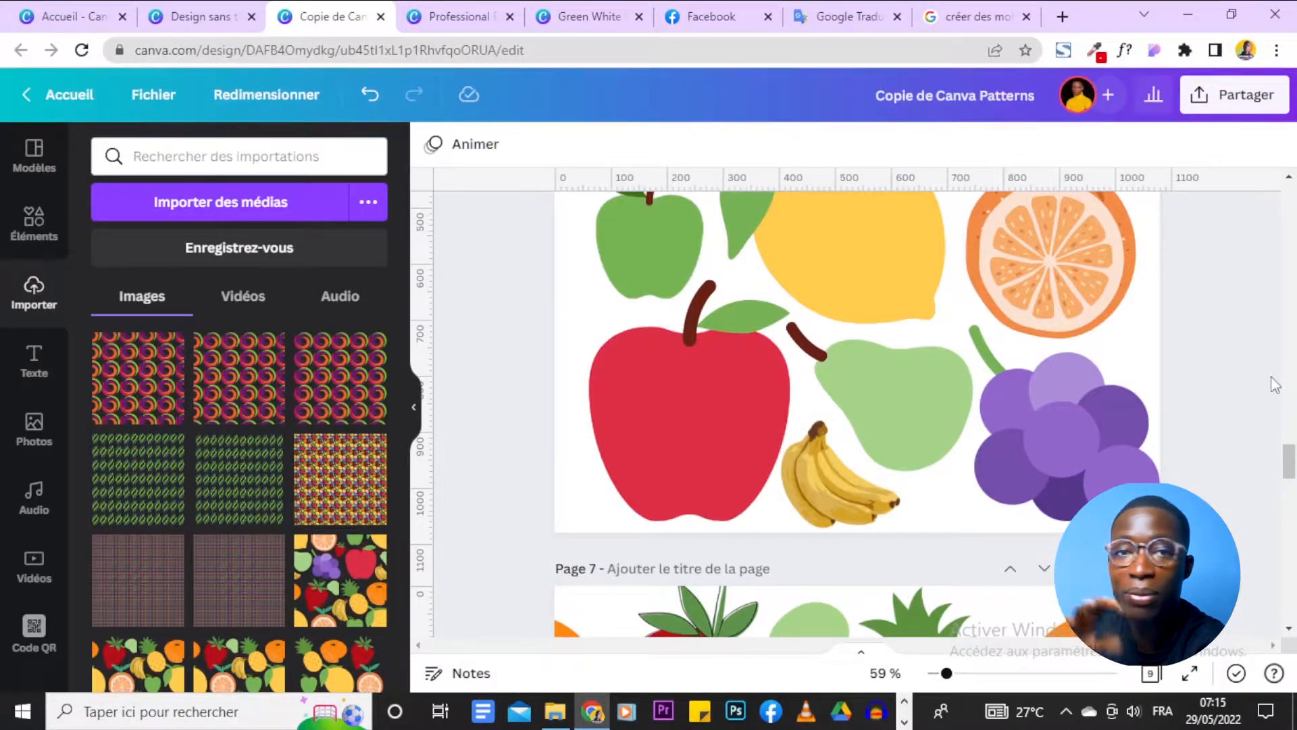
scroll(1271, 375, "up", 4)
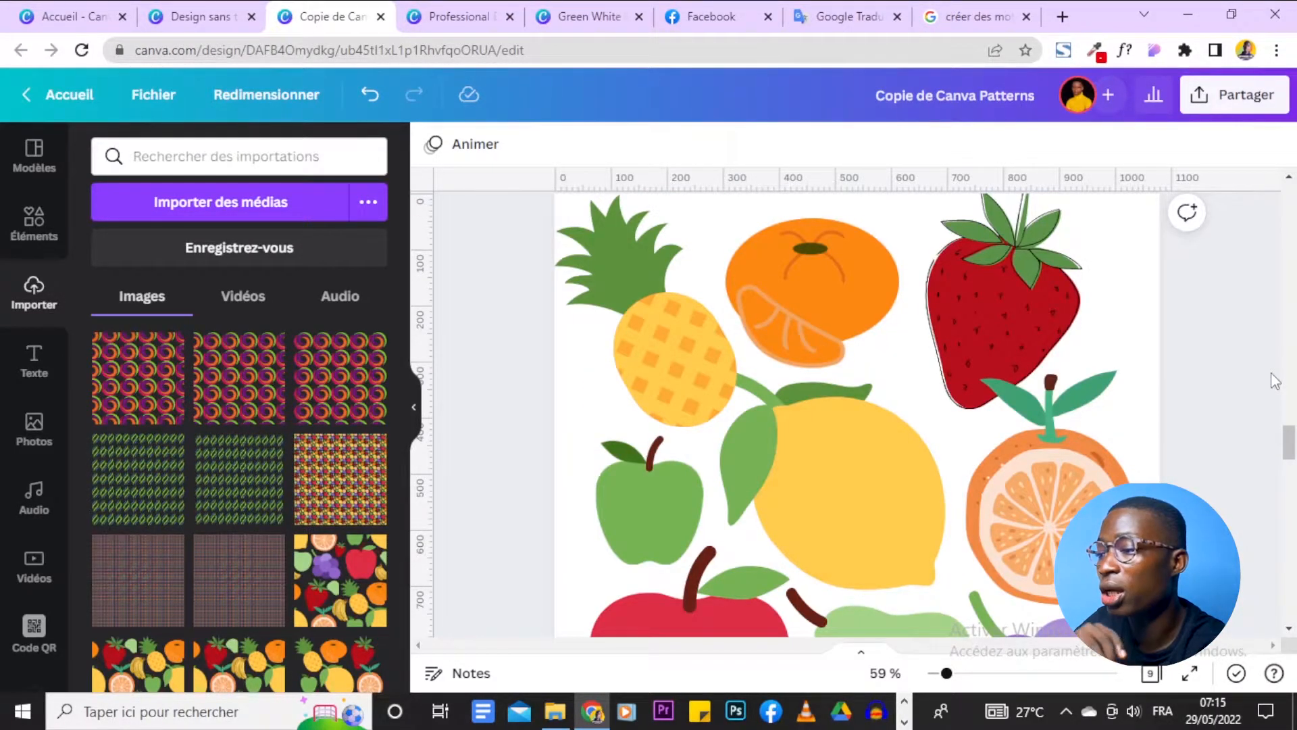
scroll(1275, 382, "up", 10)
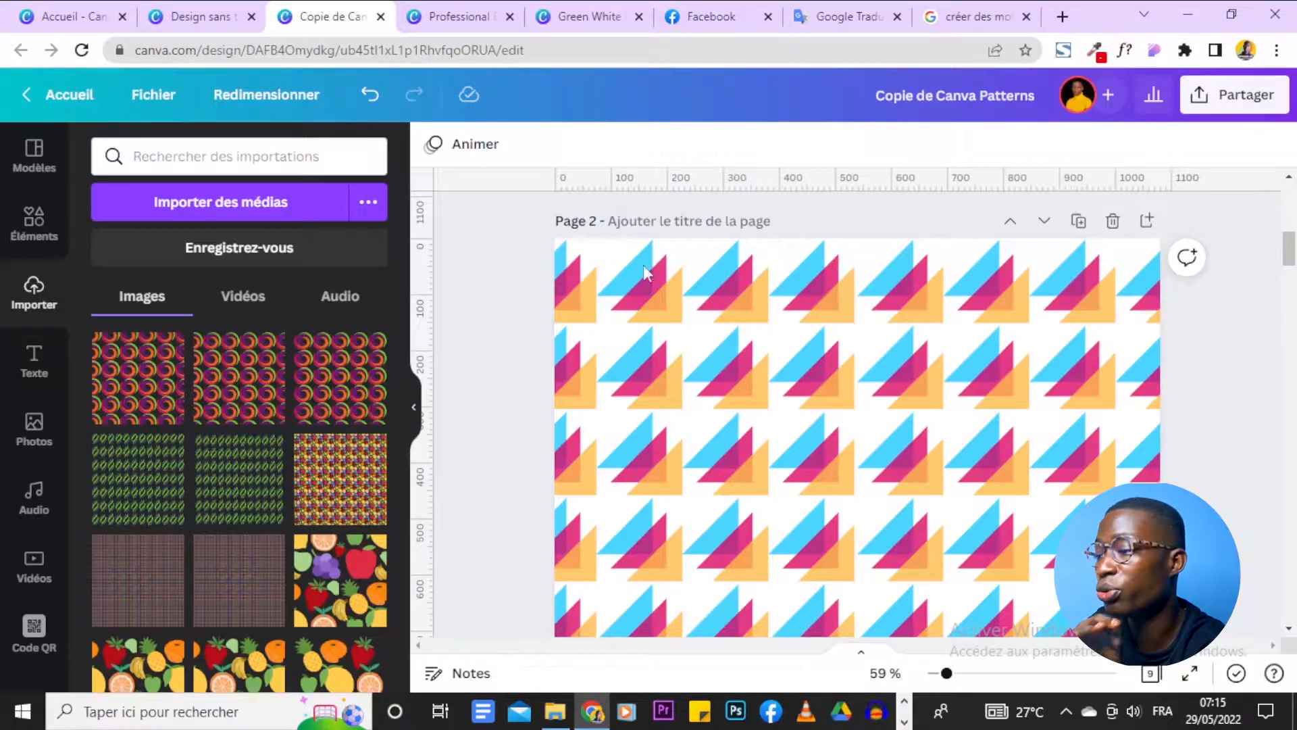
Upload the "logo traficquand" image from Téléchargements to the blank Instagram design and place it on the page
left_click(193, 16)
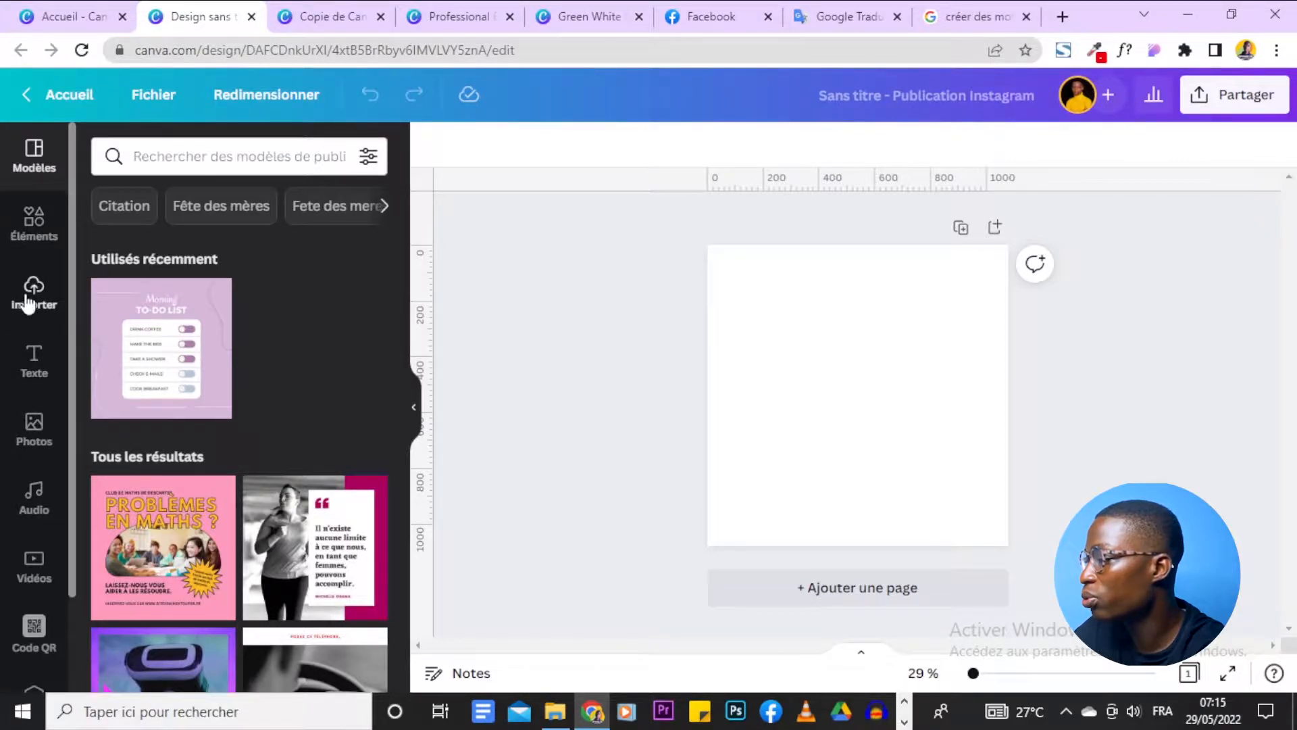
left_click(42, 309)
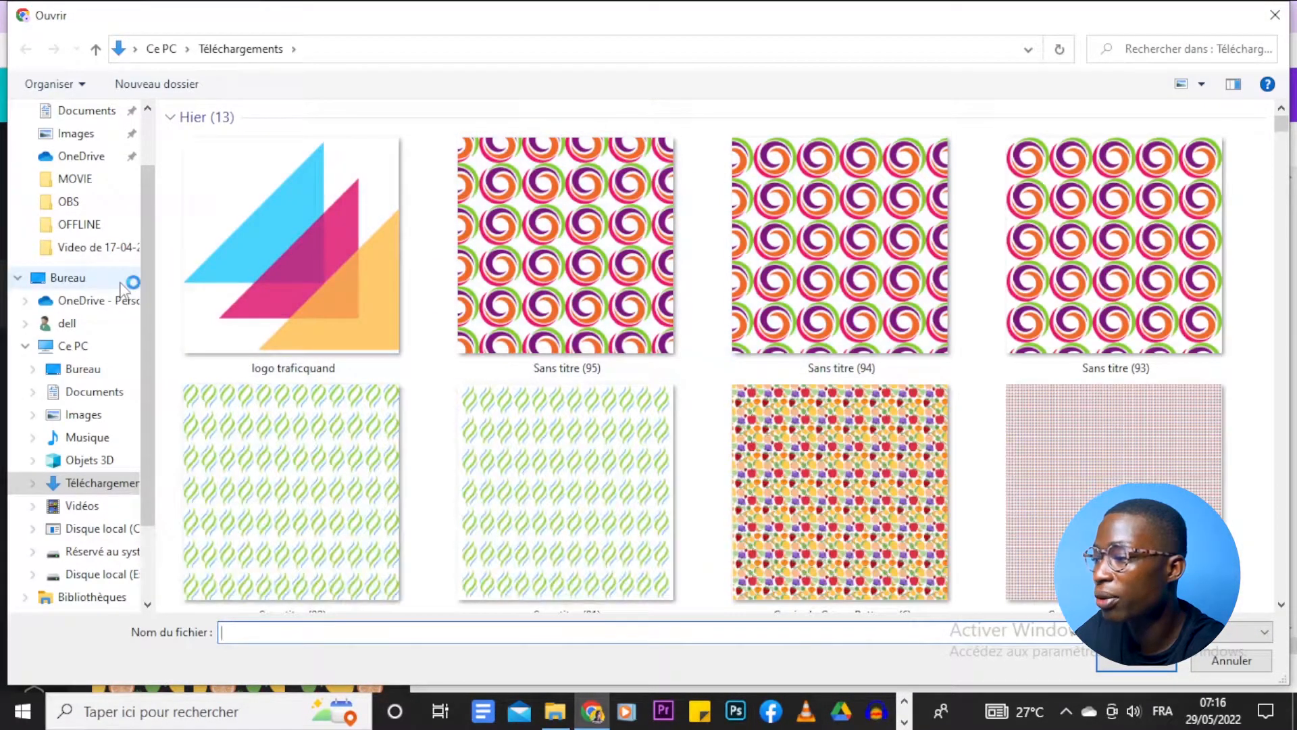
left_click(306, 263)
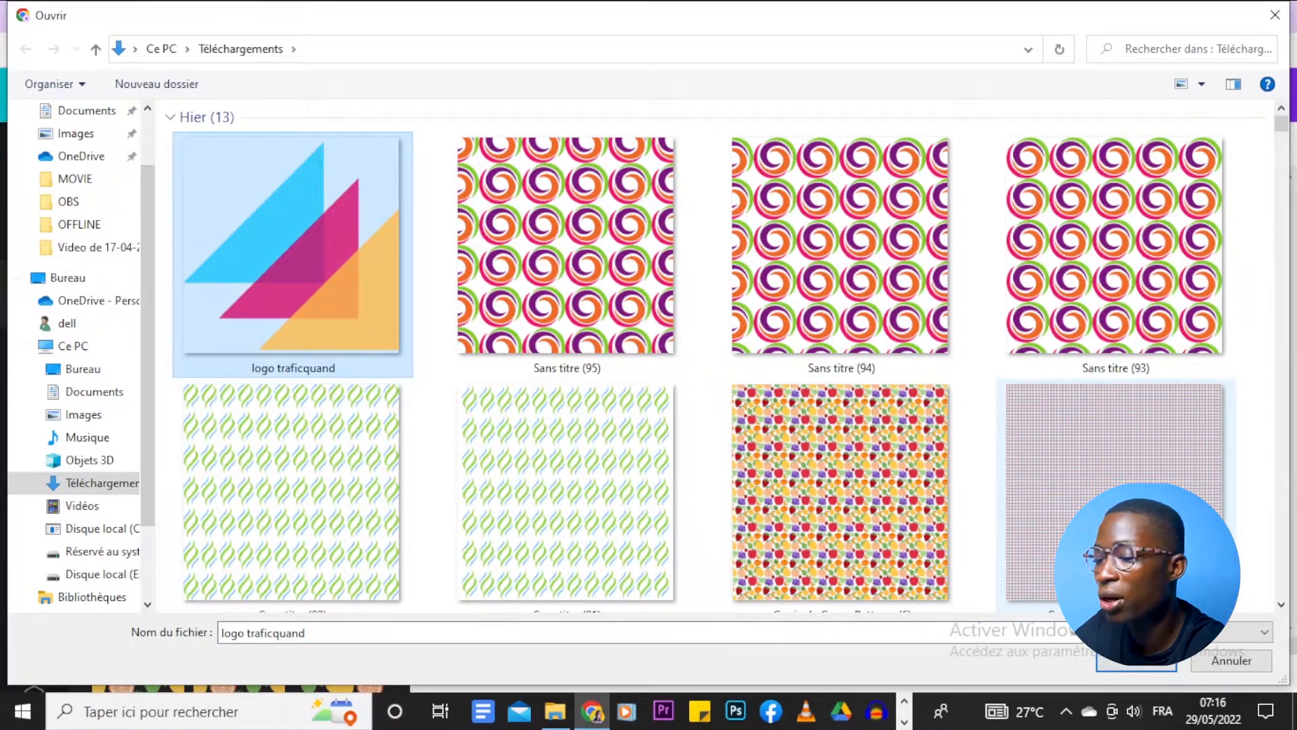
left_click(1135, 660)
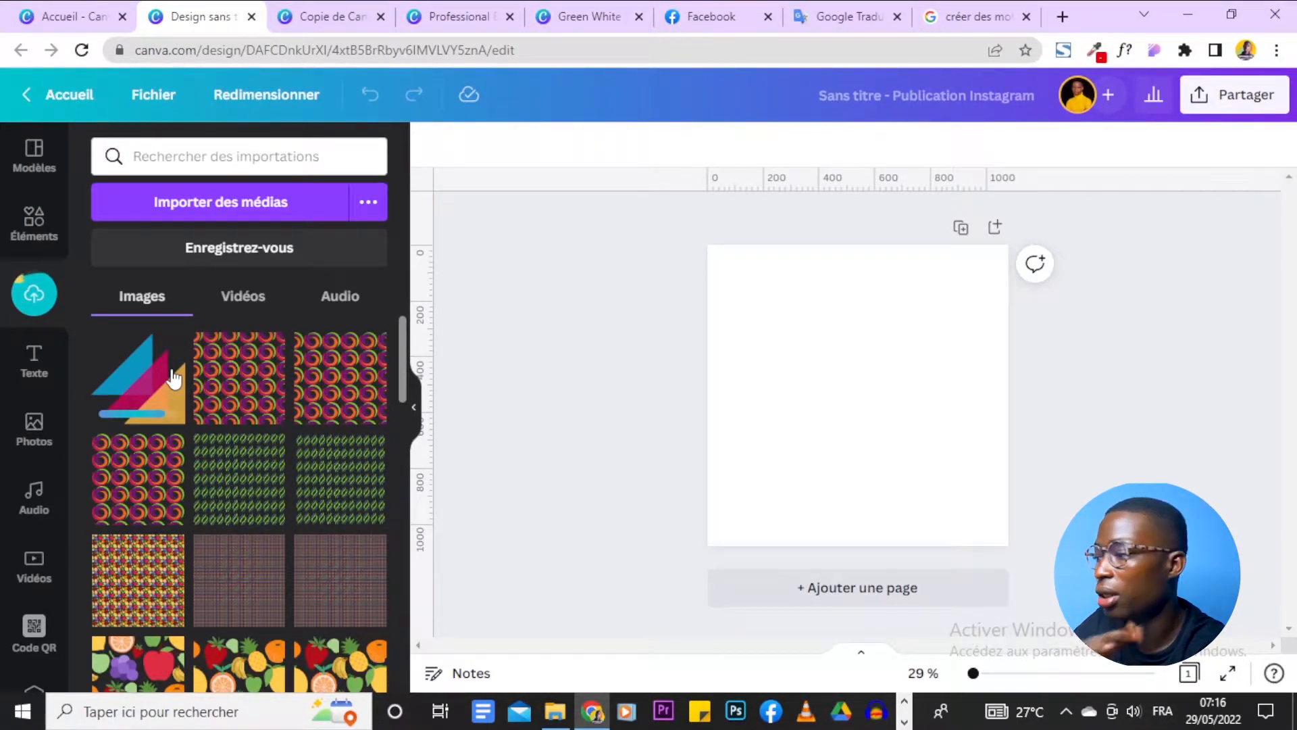
left_click(143, 397)
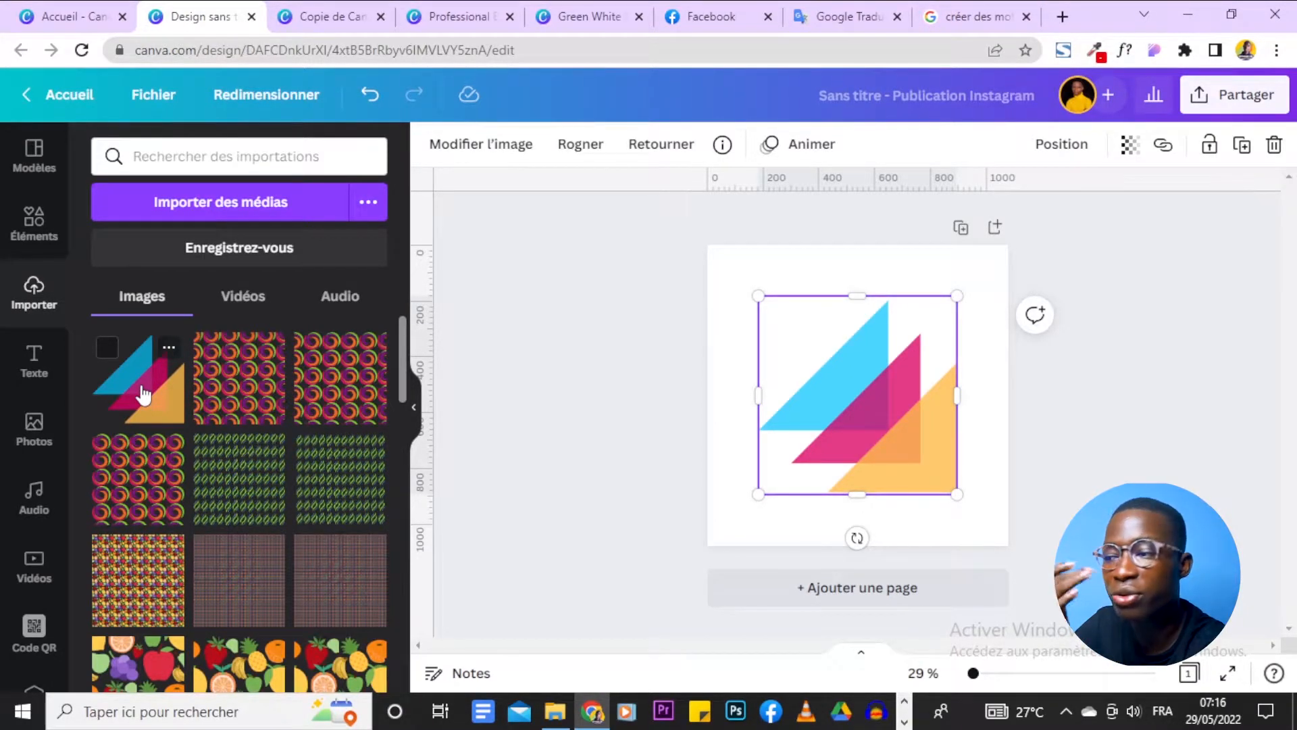
Move the triangle logo into the page's top-left corner and shrink it to about 190 px wide
left_click(481, 144)
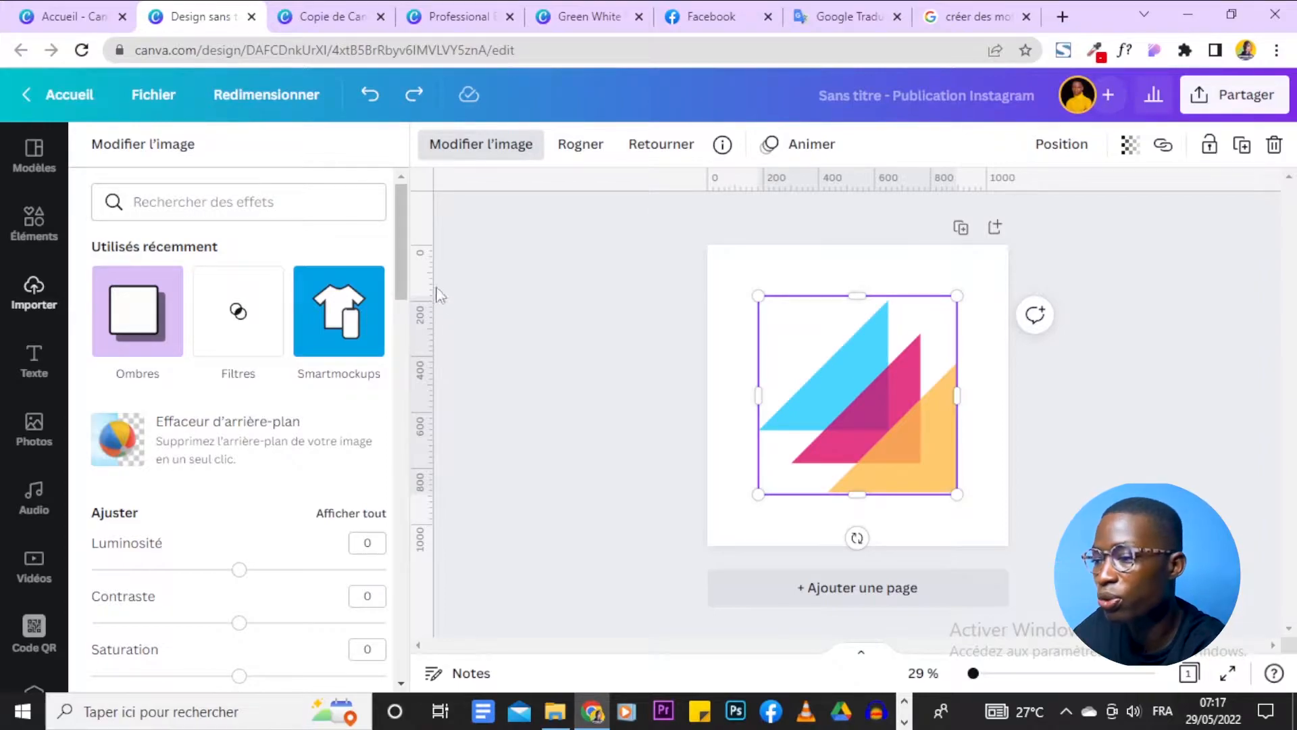
left_click_drag(872, 427, 841, 403)
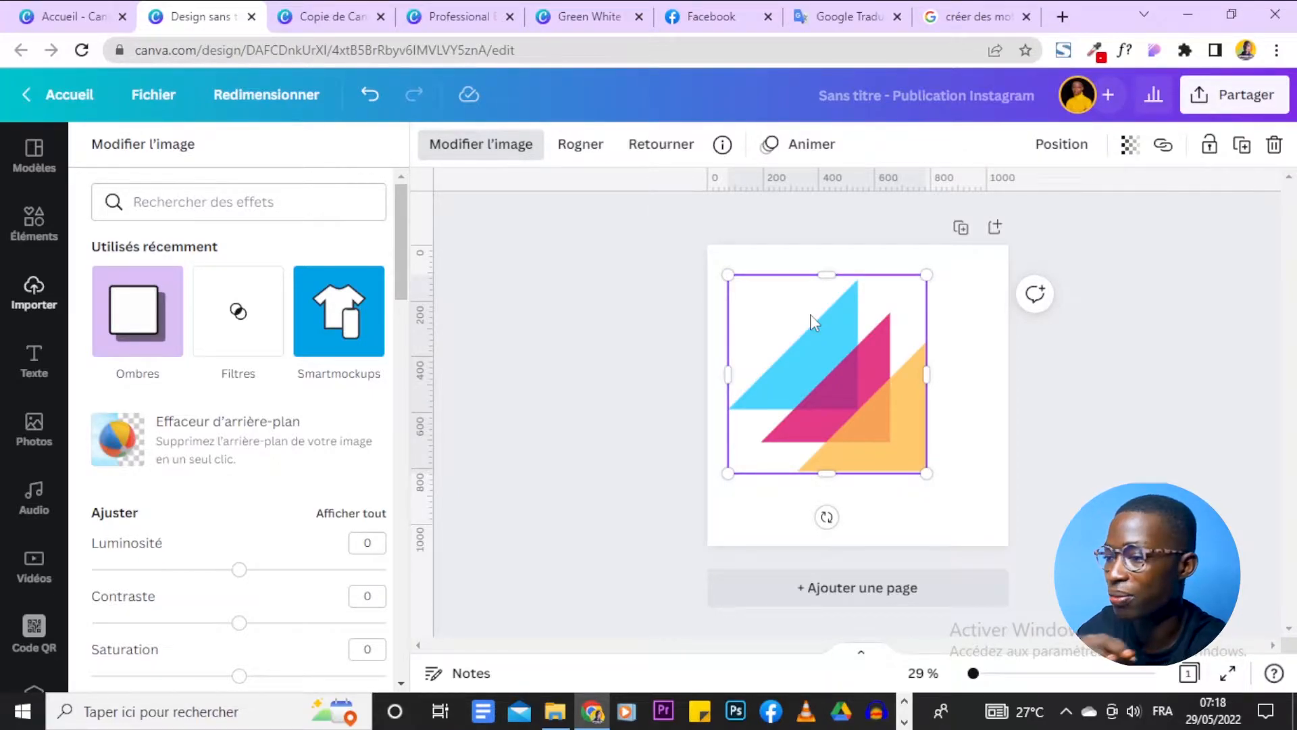
left_click_drag(821, 337, 803, 307)
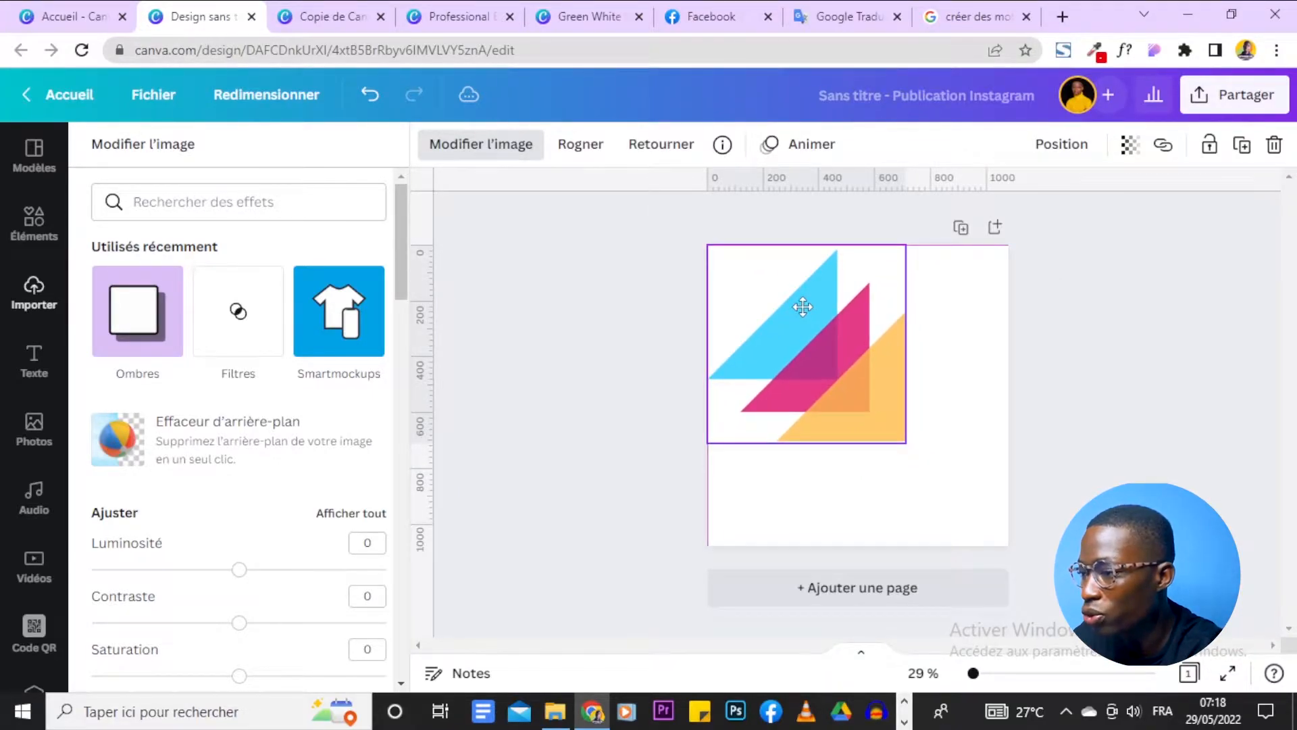
left_click_drag(906, 443, 762, 301)
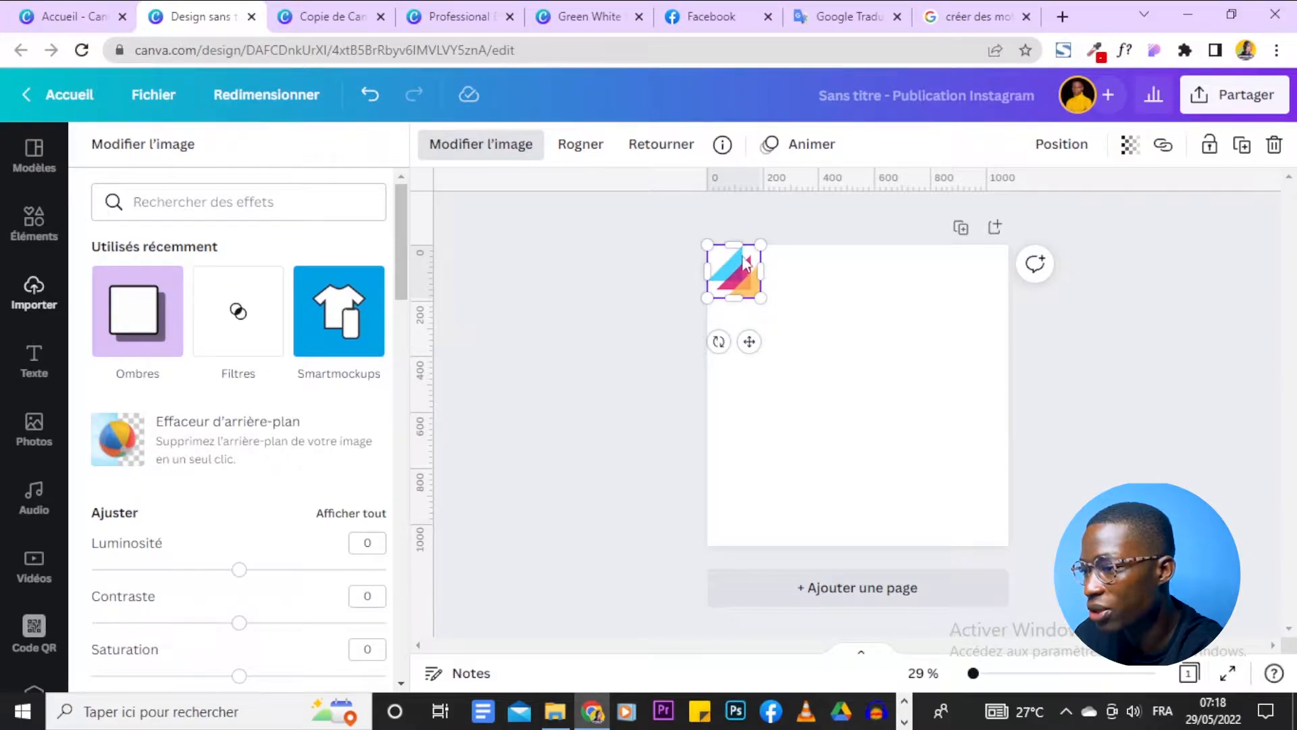
Duplicate the small logo into a row of six copies placed edge to edge along the top of the page
key("ctrl+d")
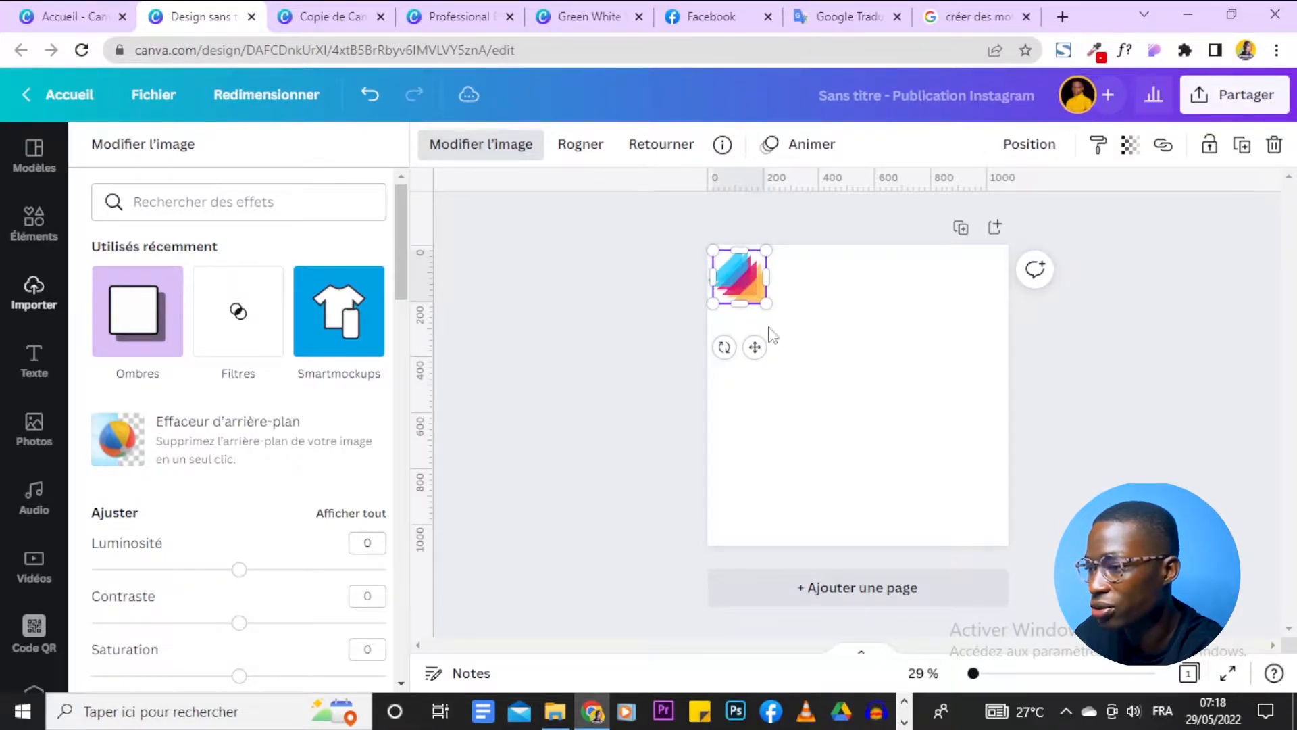
left_click_drag(748, 272, 783, 262)
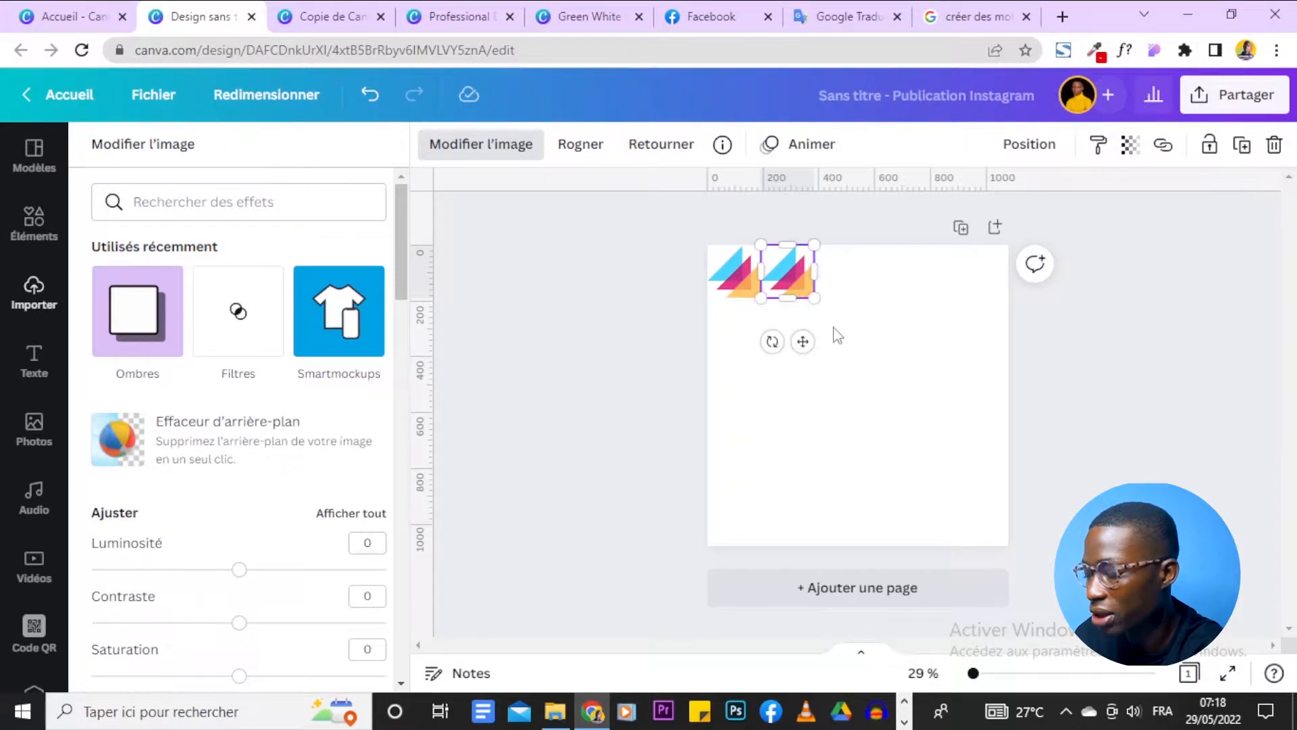
key("ctrl+d")
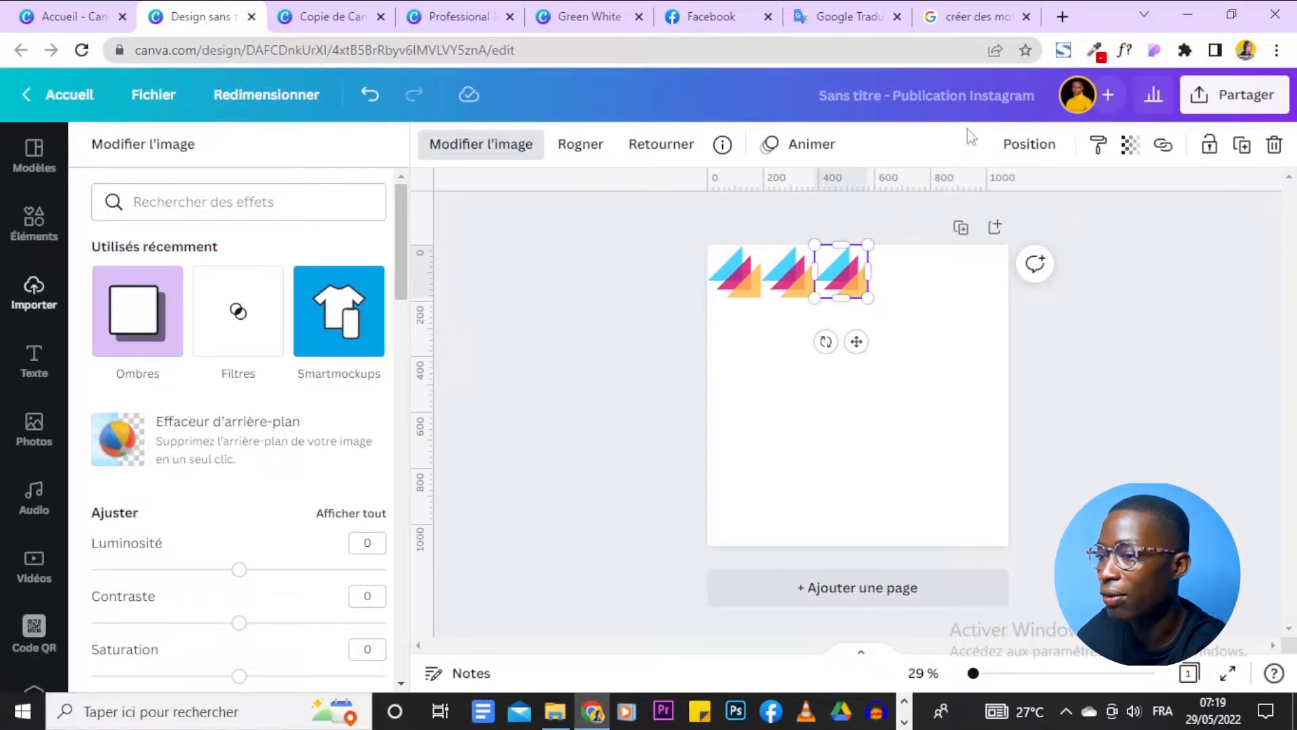
left_click(1243, 145)
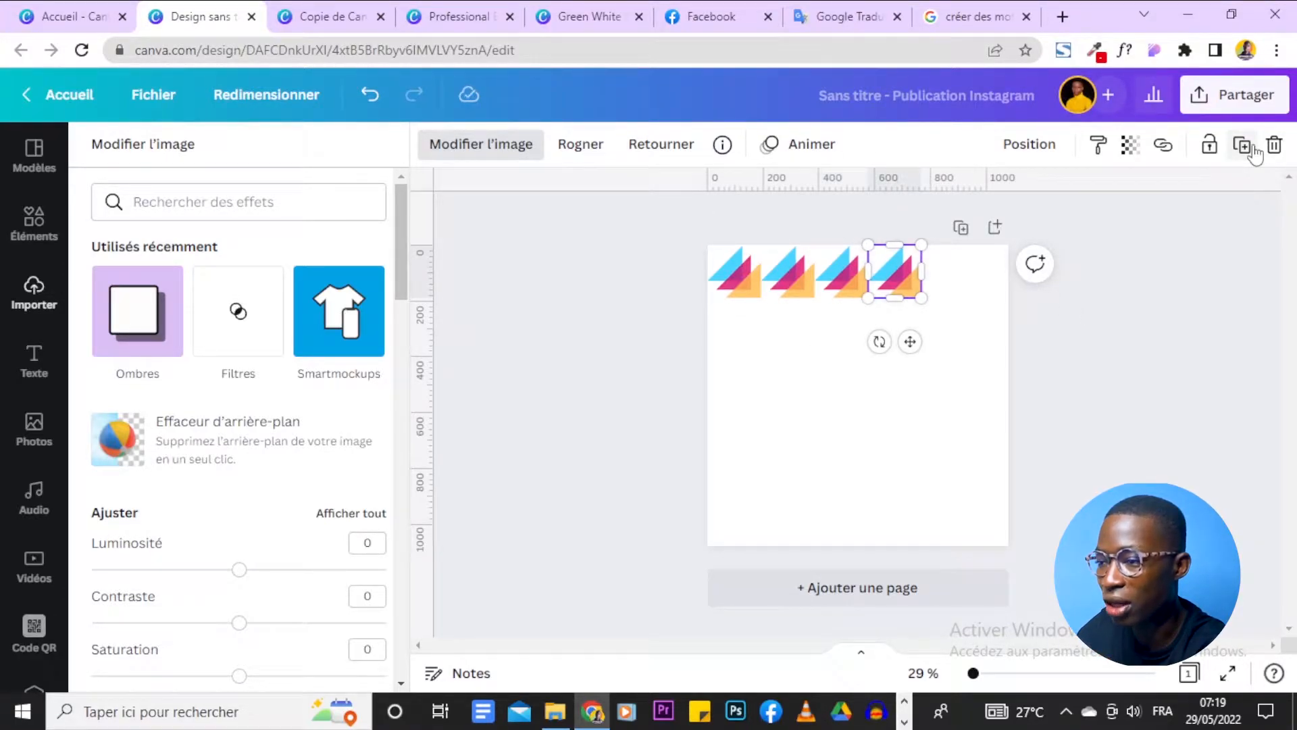
left_click(1243, 145)
left_click(1243, 146)
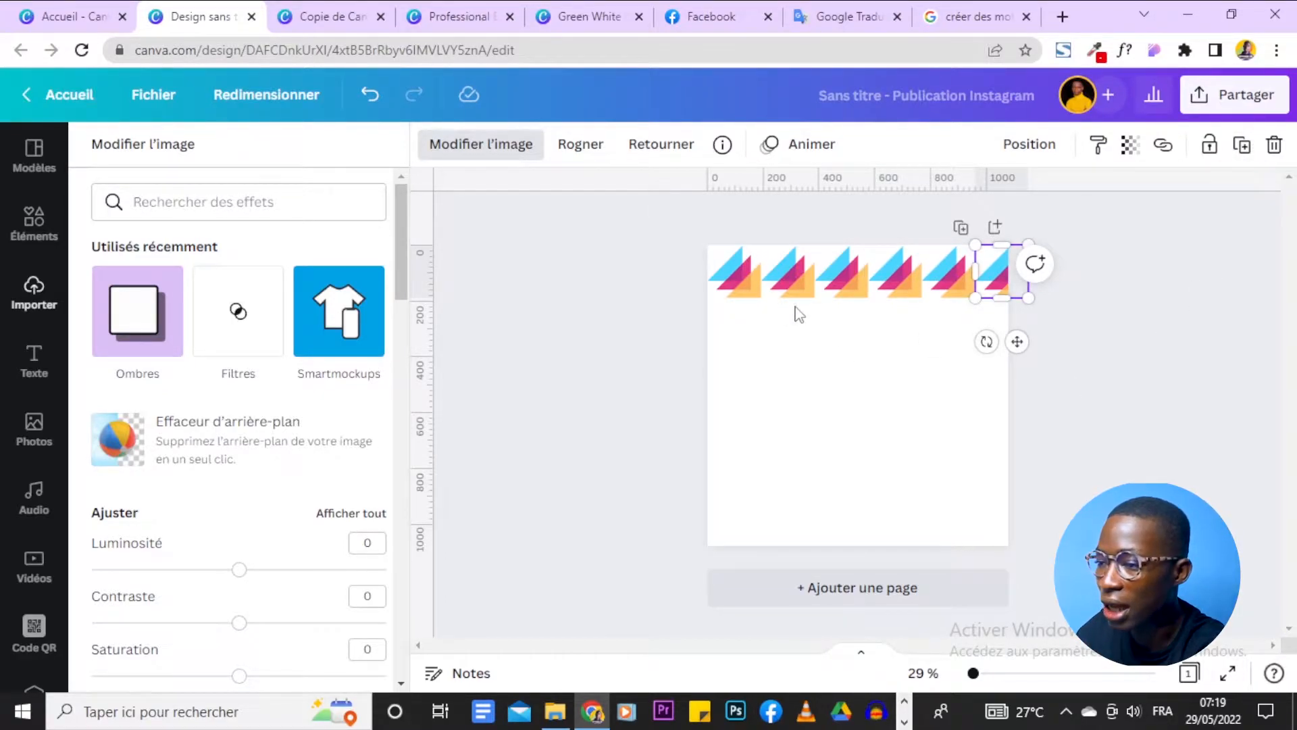
Scale the logo row down, add a seventh copy at its end, and fit the row to the full page width
left_click_drag(1149, 291, 703, 280)
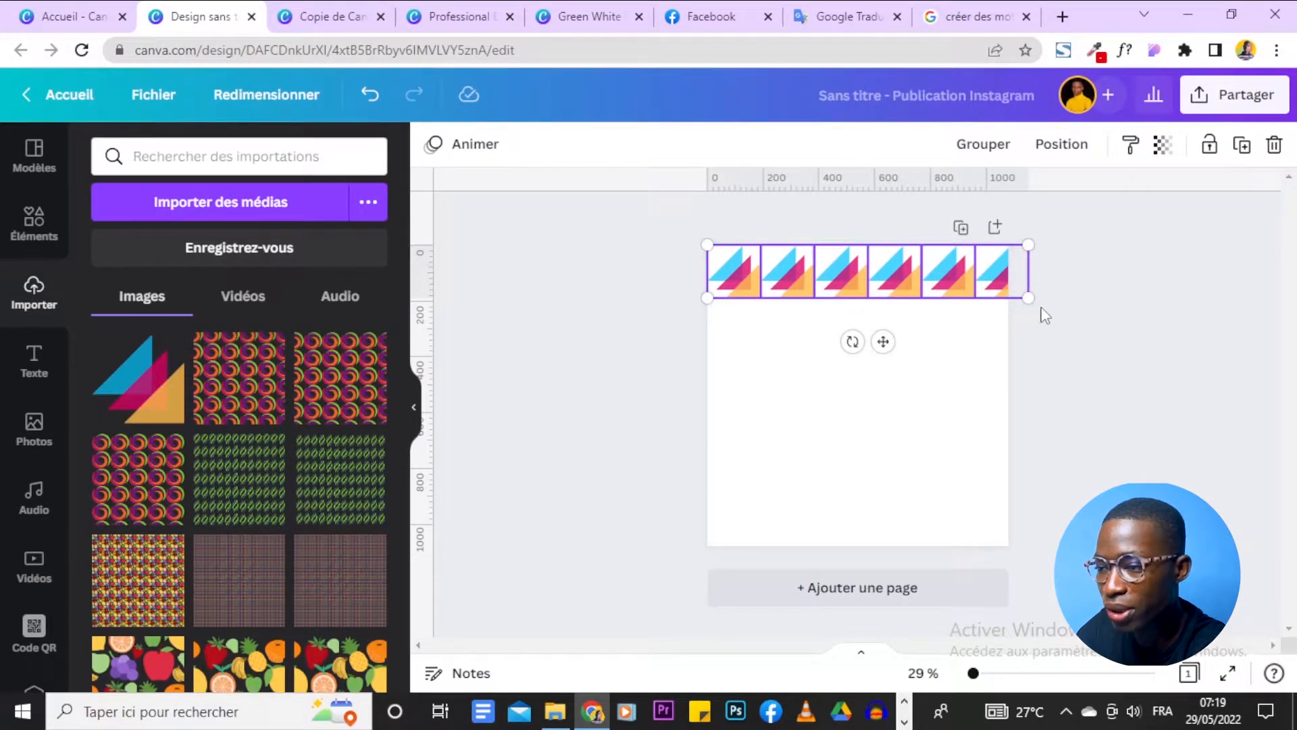
left_click_drag(1029, 298, 984, 255)
left_click(975, 264)
left_click(950, 266)
left_click(1092, 252)
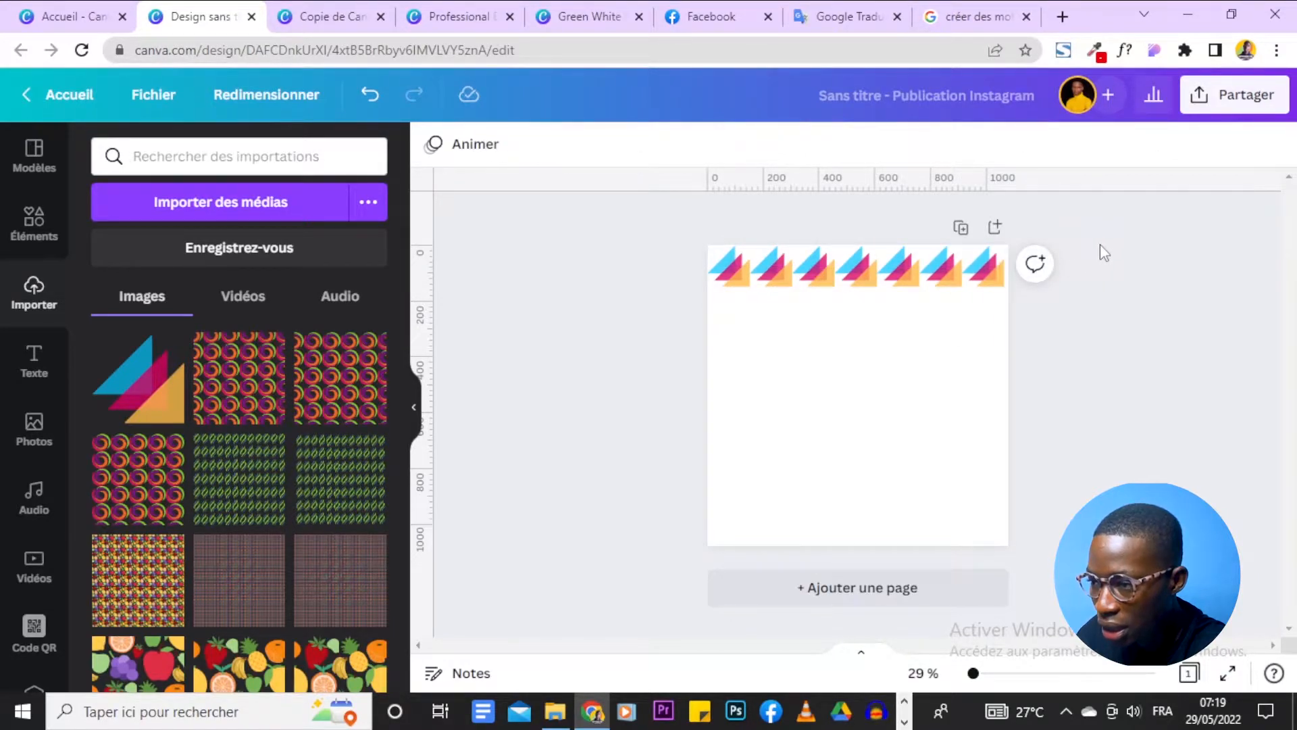
left_click_drag(654, 275, 652, 277)
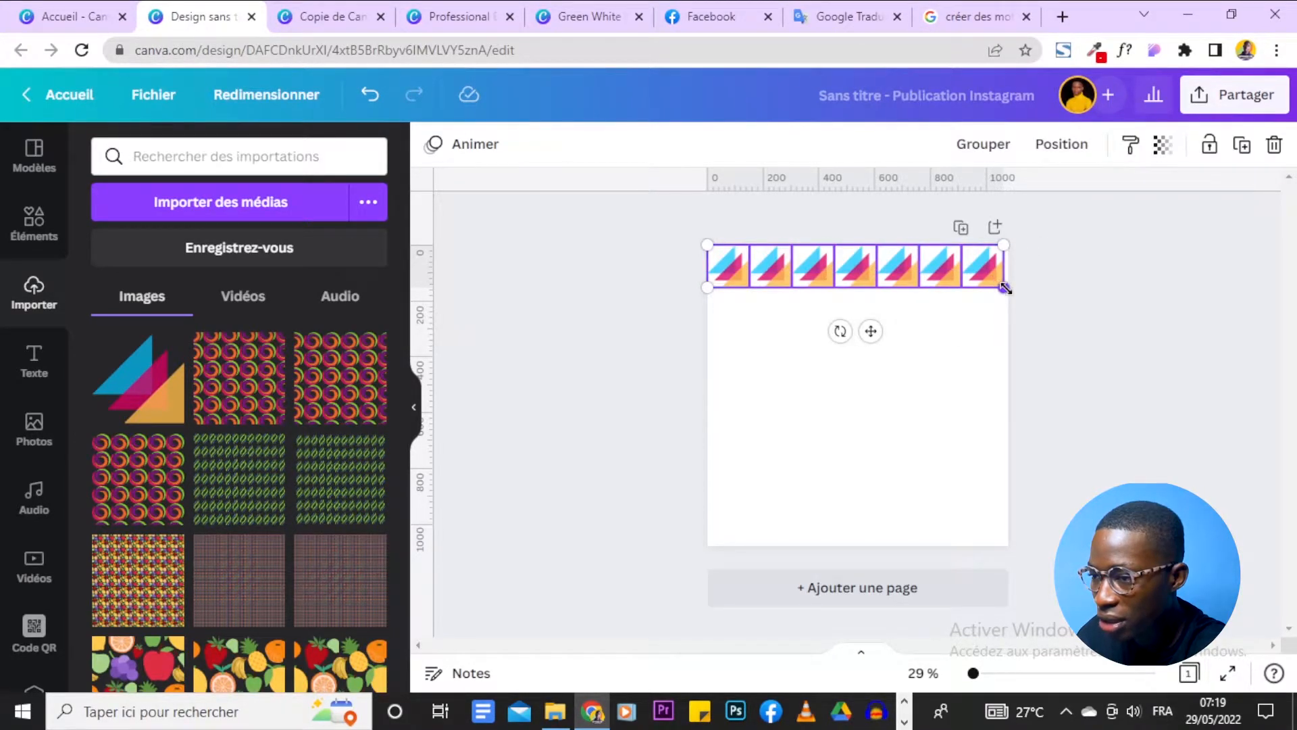
left_click_drag(1005, 287, 1008, 287)
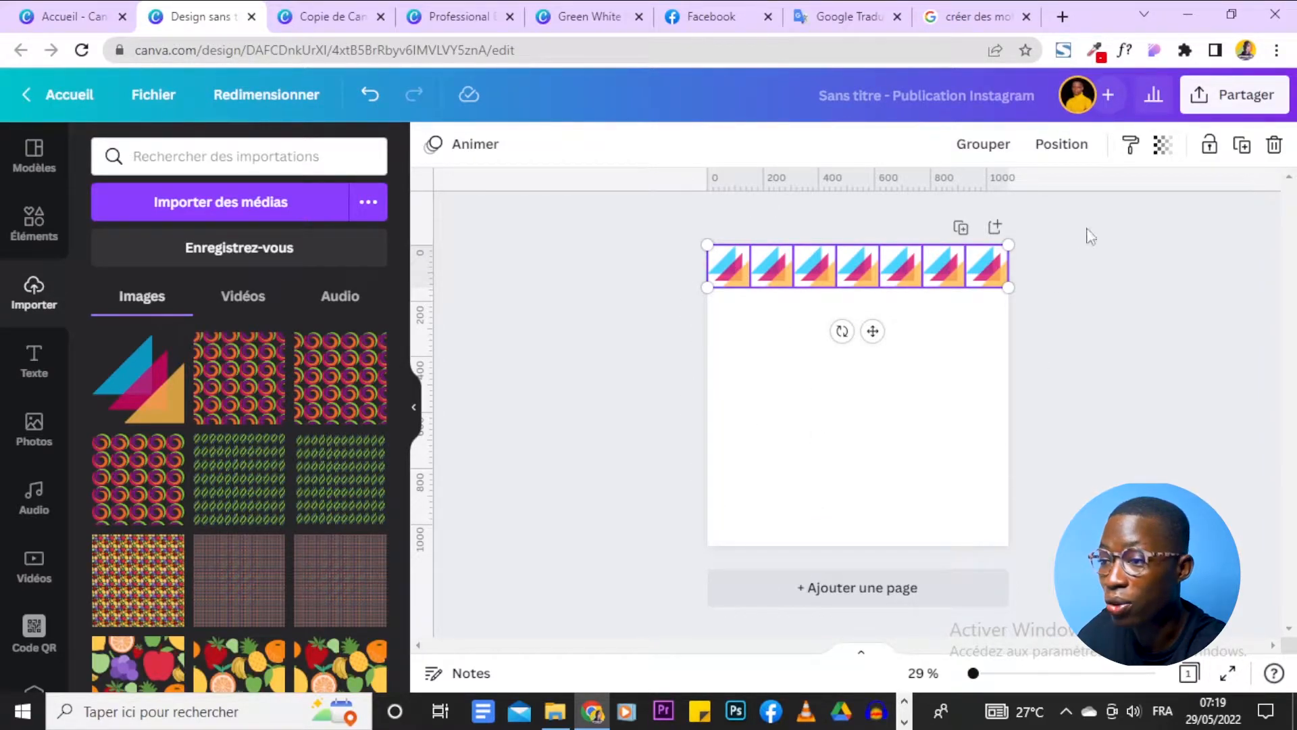
Duplicate the row of seven logos downward without gaps until seven rows fill the page
left_click(1243, 147)
left_click_drag(905, 287, 902, 313)
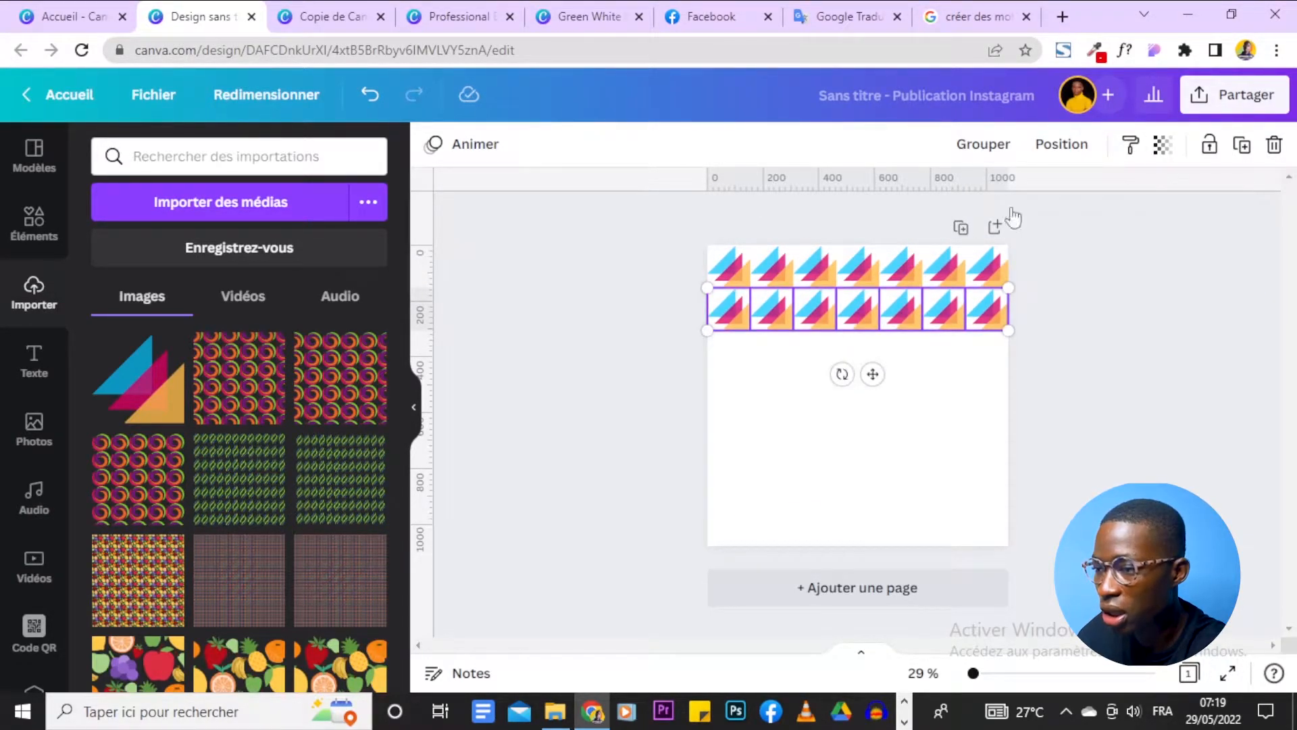
left_click(1242, 147)
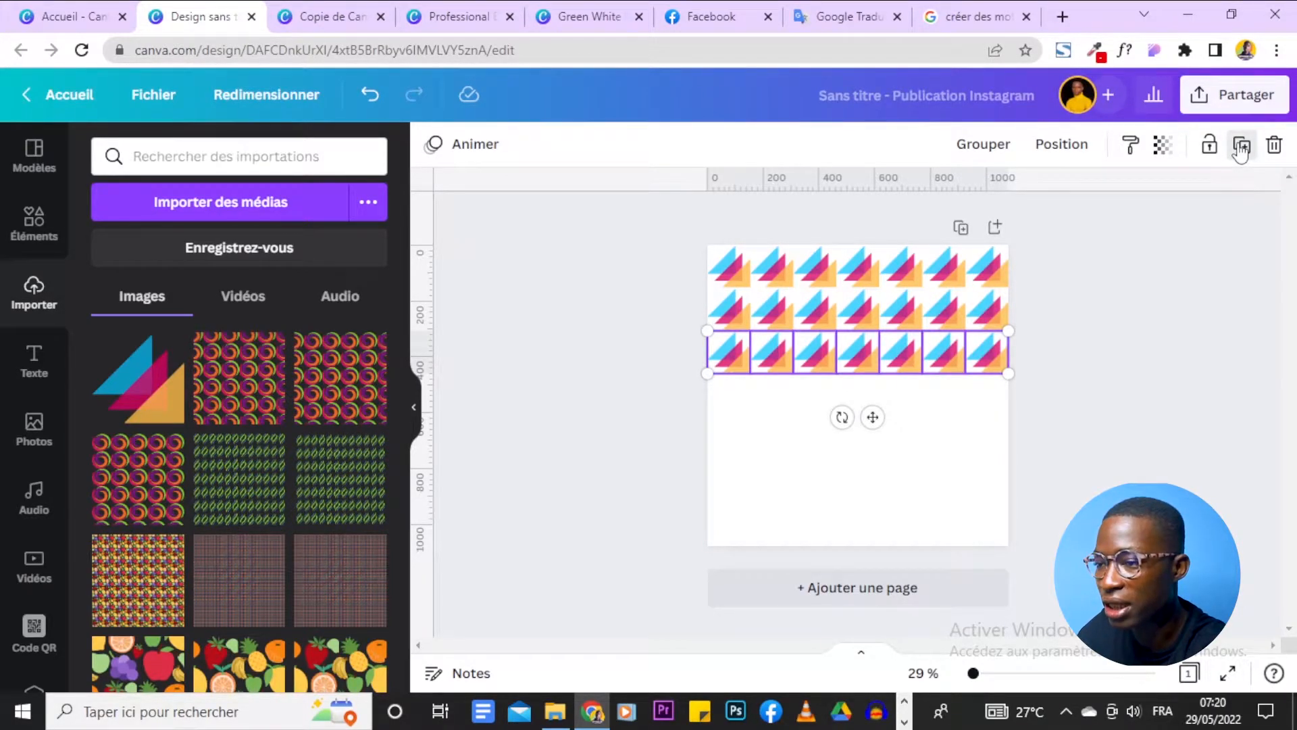
left_click(1242, 147)
left_click(1242, 147)
left_click(1242, 147)
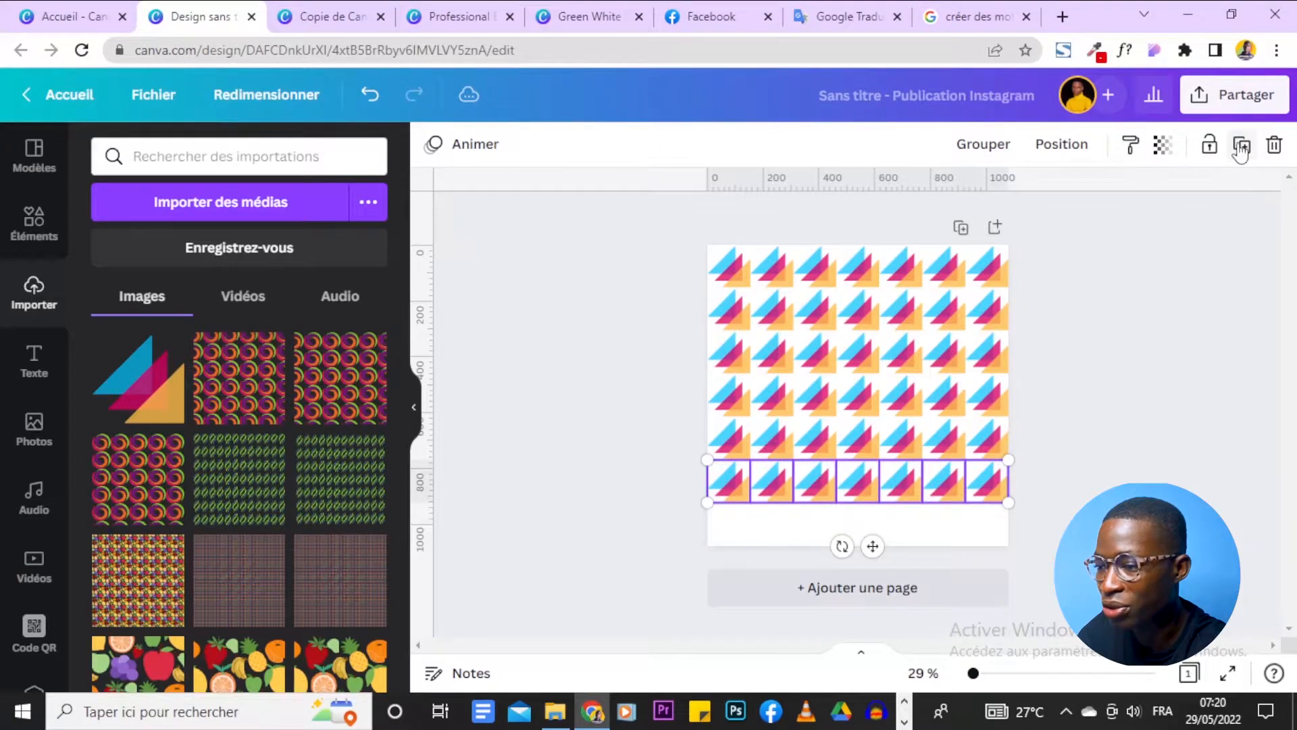
left_click(1242, 147)
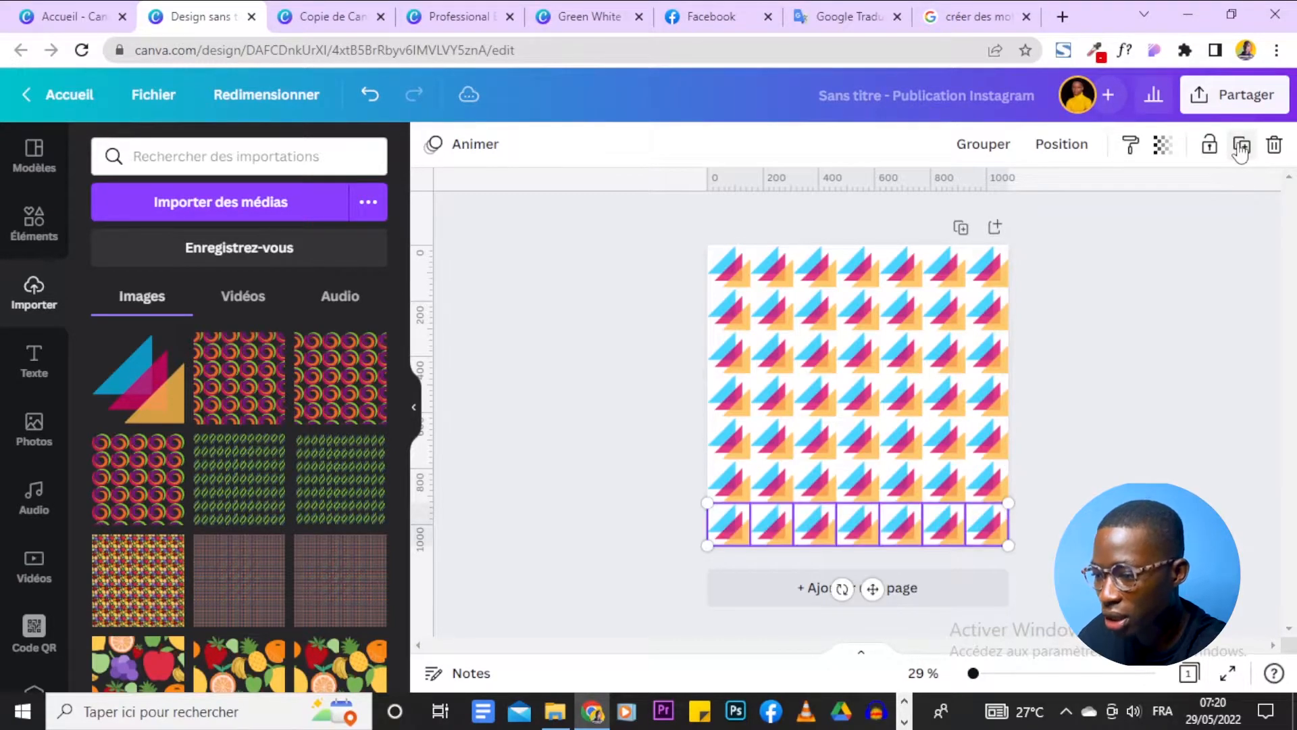
left_click(1256, 375)
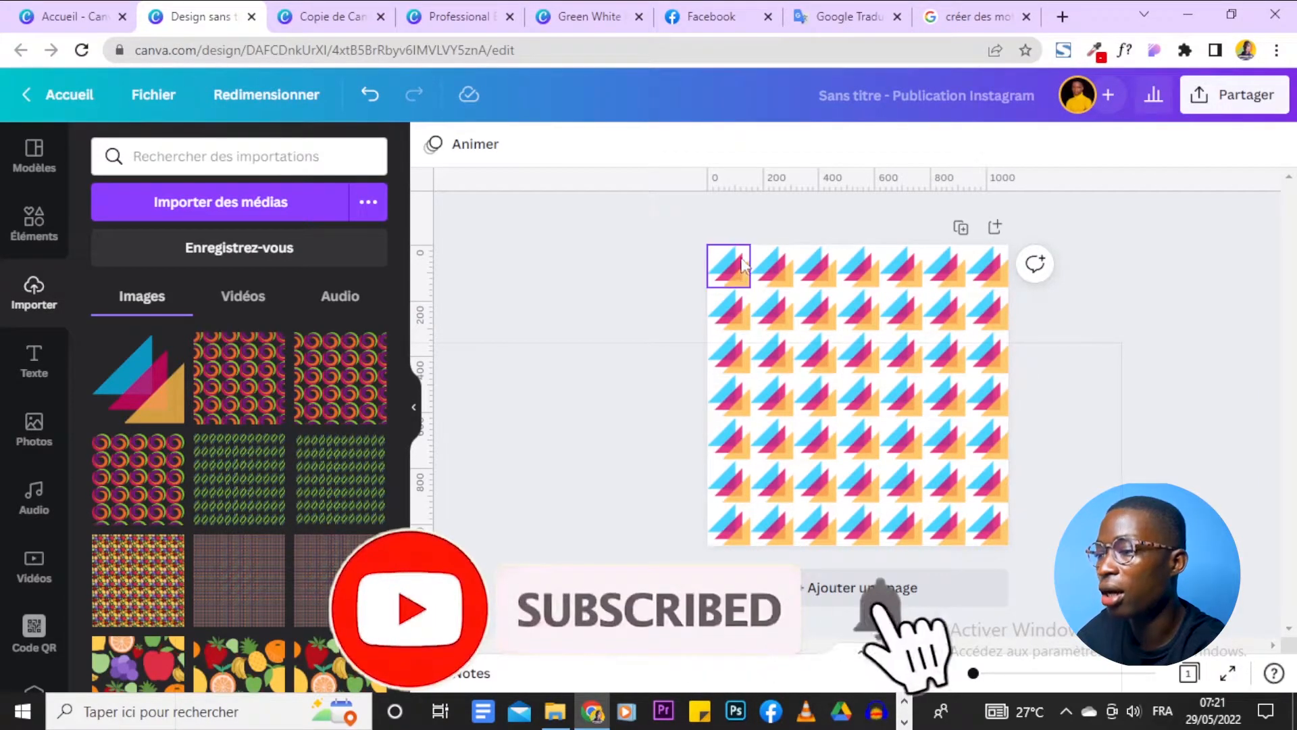
Download the logo pattern as a 1080 × 1080 px PNG with a transparent background
left_click(1206, 112)
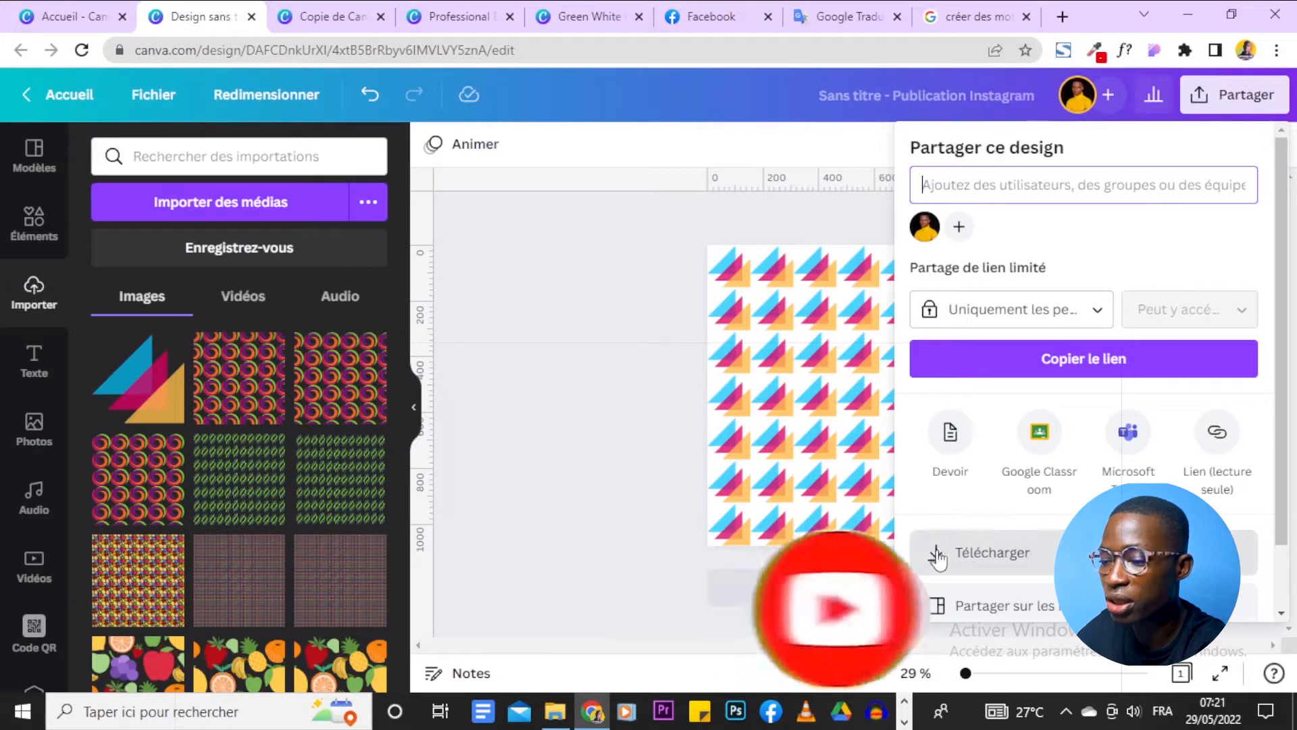
left_click(998, 570)
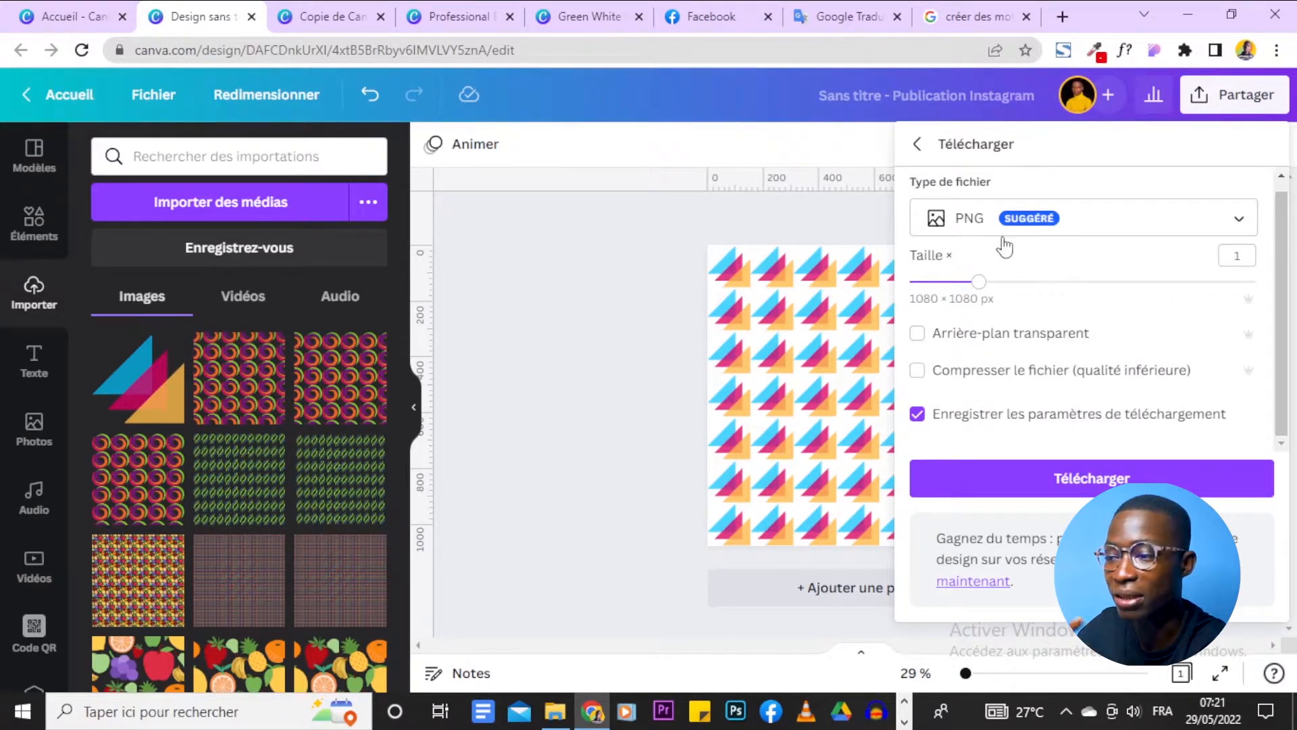
left_click(1023, 342)
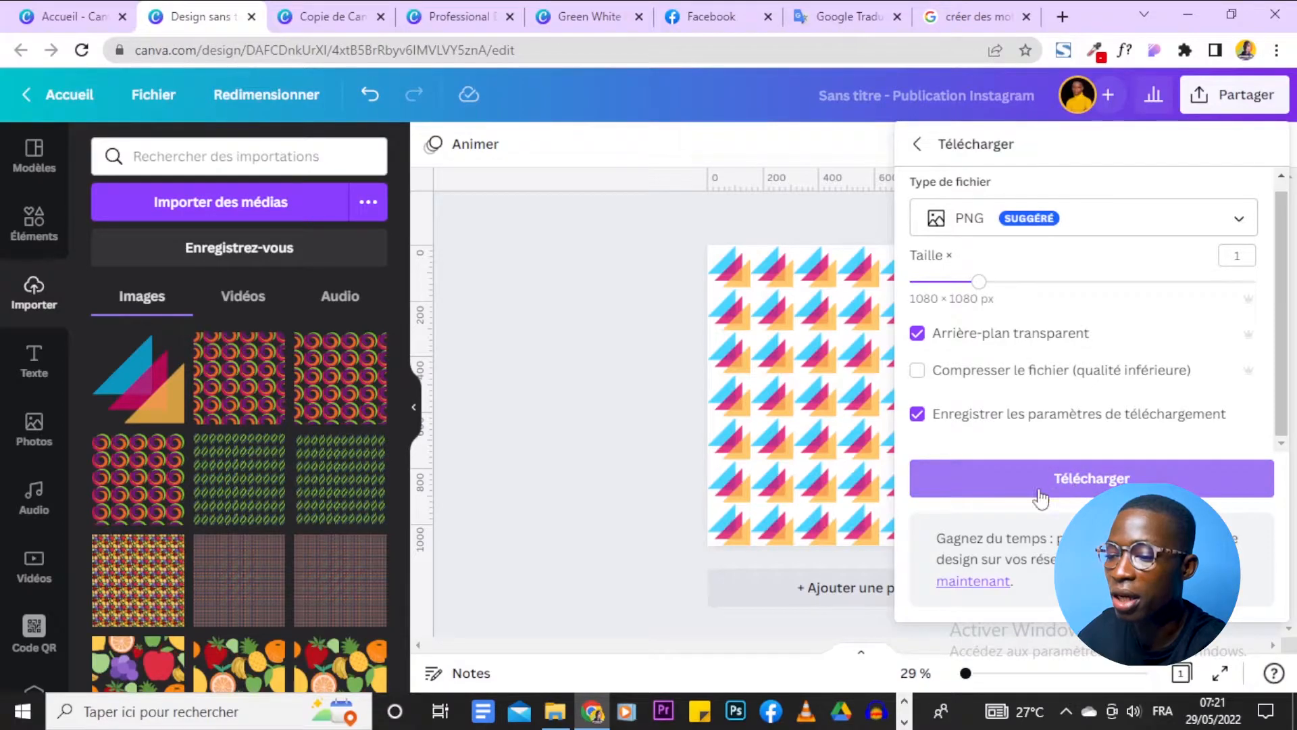
left_click(1134, 480)
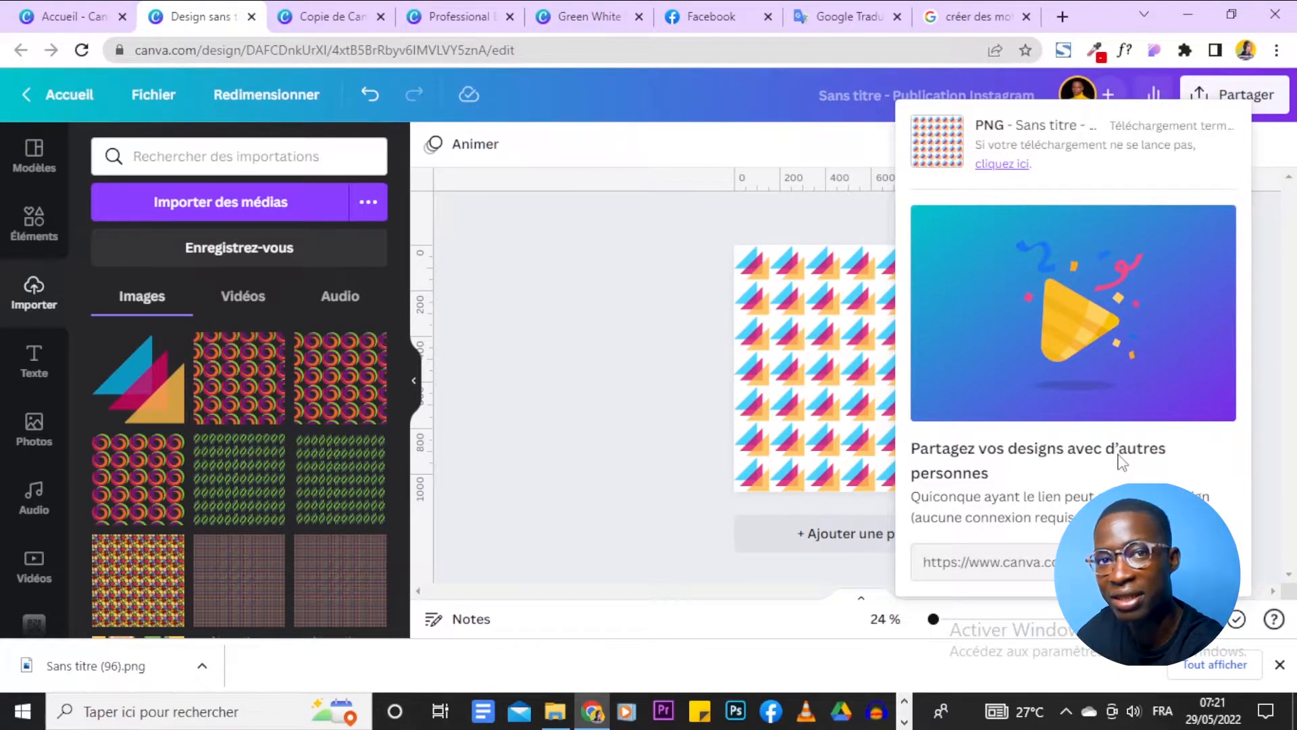
left_click(740, 473)
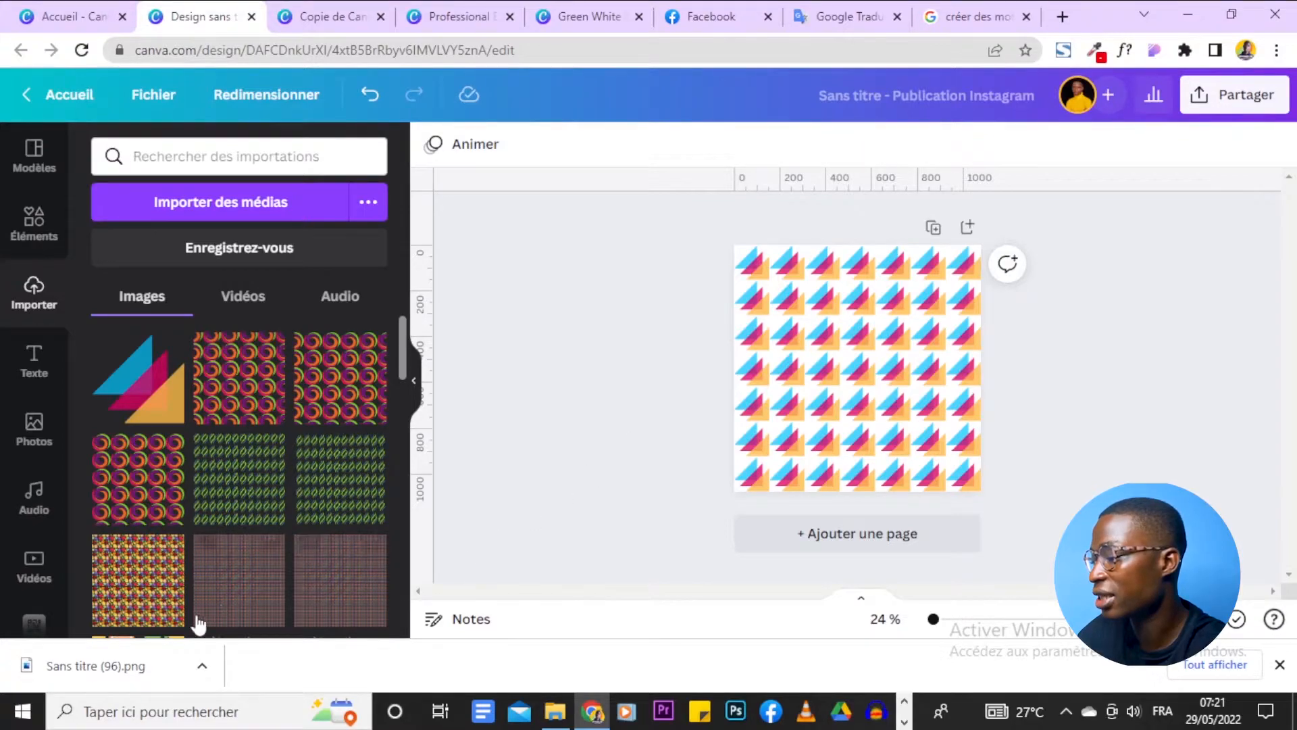
Upload the downloaded Sans titre (96).png to the design's imports and add a blank second page
left_click_drag(139, 665, 253, 406)
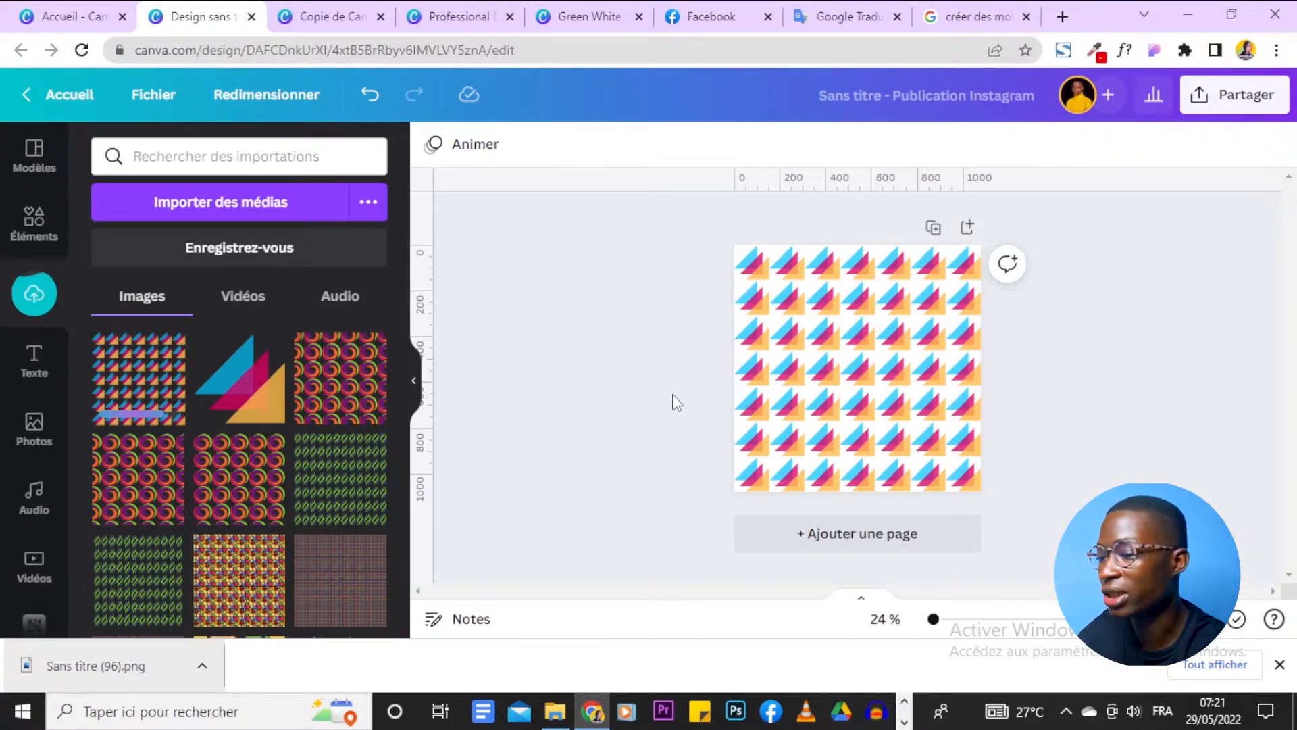
left_click(969, 229)
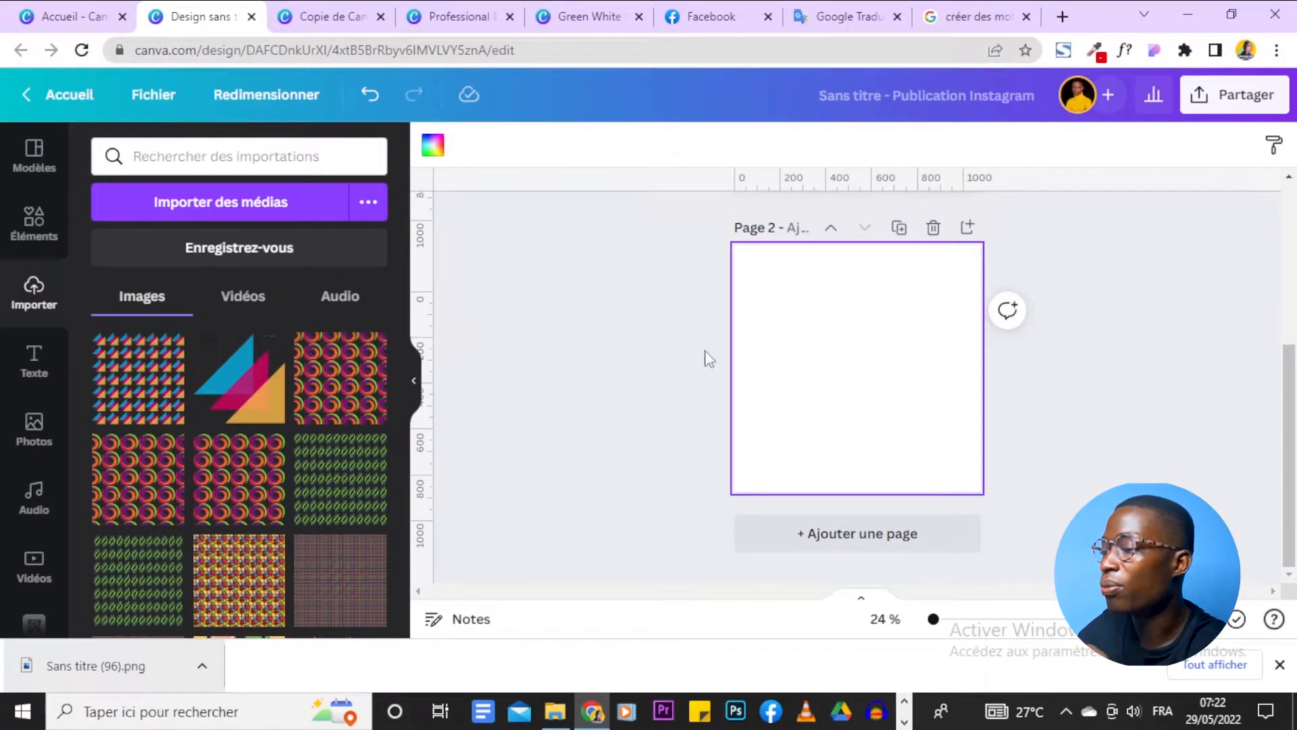
scroll(703, 357, "up", 4)
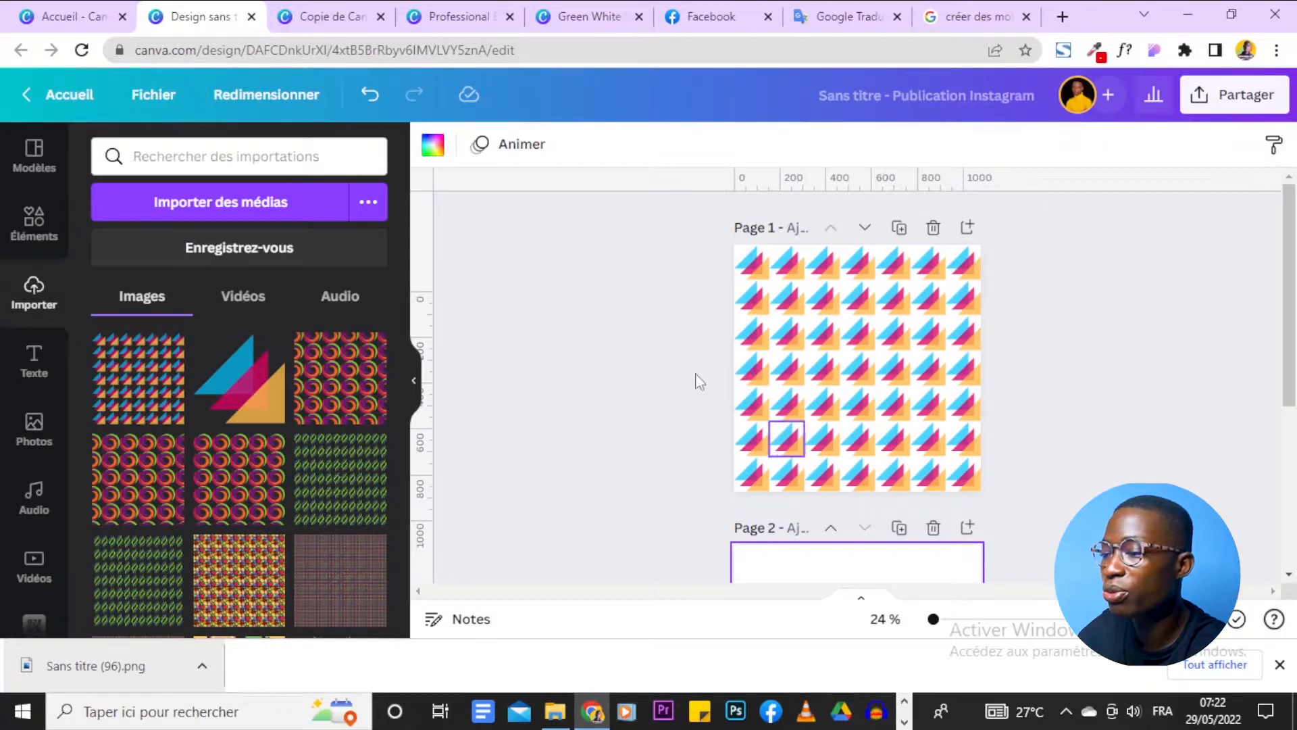
scroll(1001, 274, "down", 5)
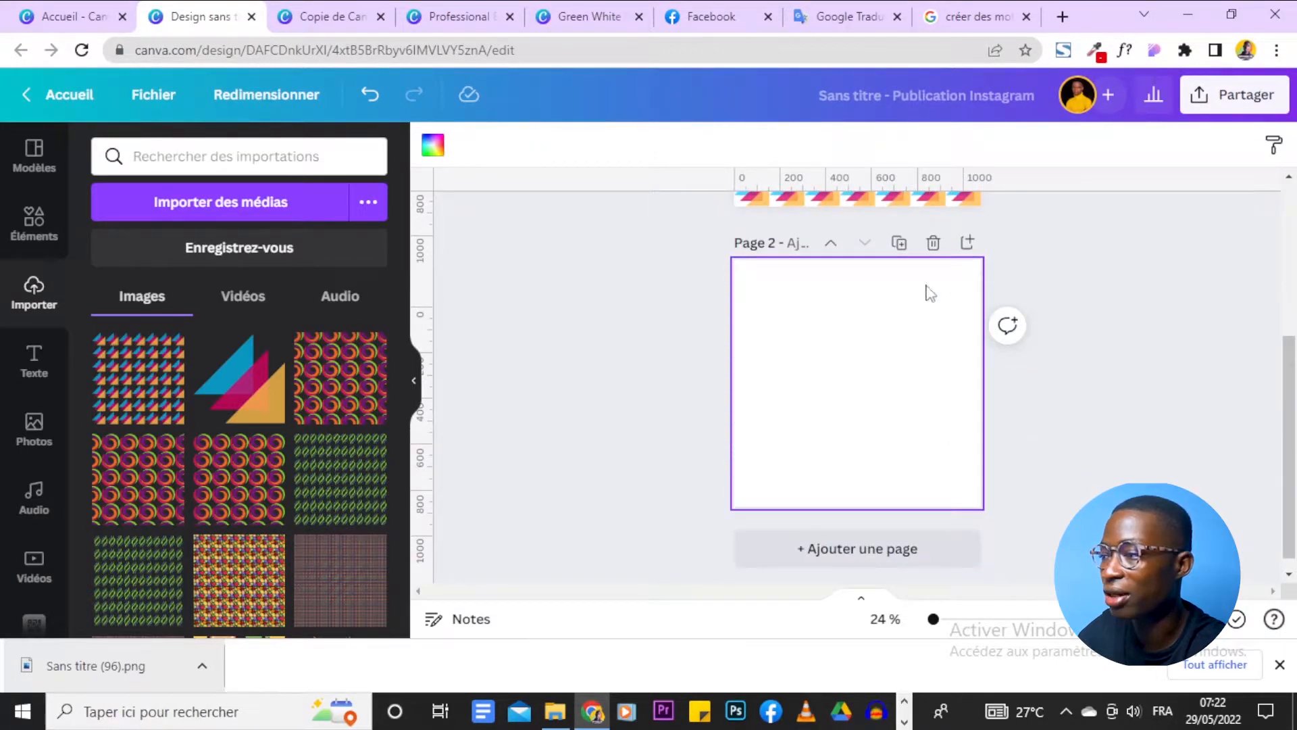
Switch to Copie de Canva Patterns and examine the density of the triangle logo pattern on page 4
left_click(312, 19)
scroll(1036, 333, "down", 10)
scroll(1247, 351, "down", 3)
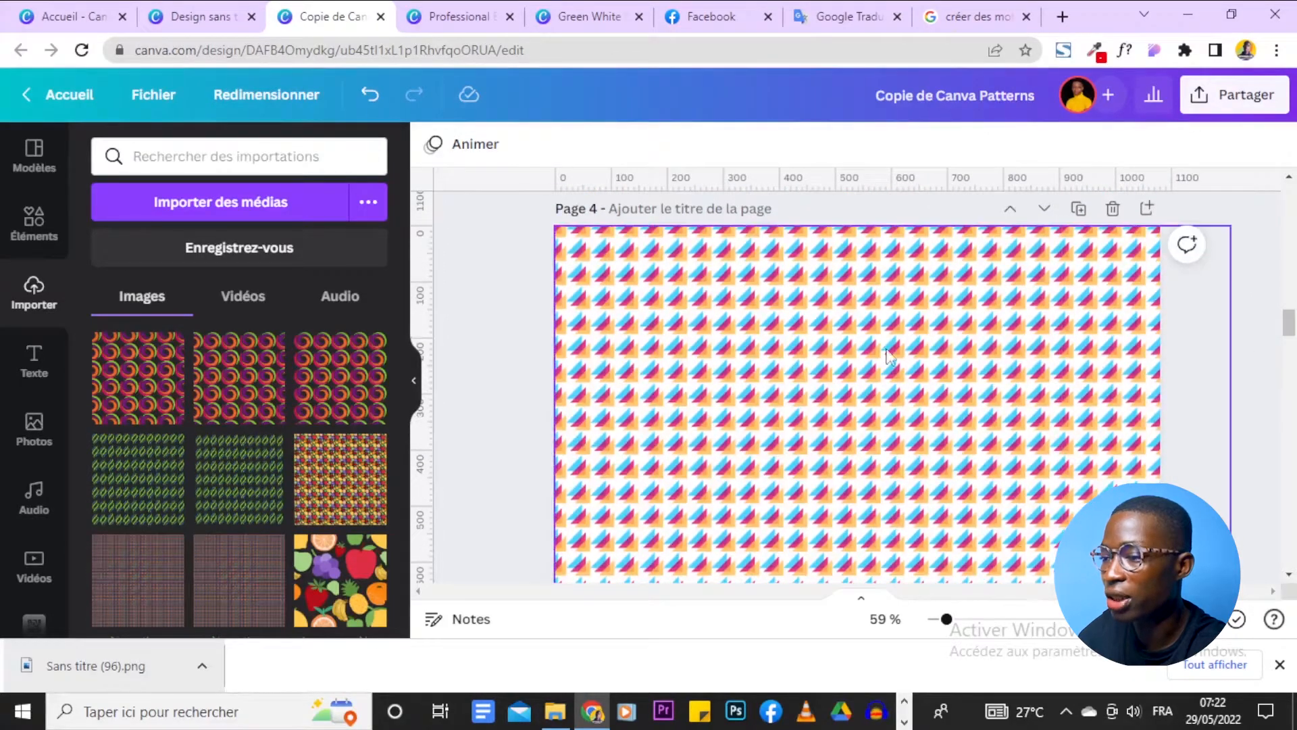
scroll(1085, 346, "down", 4)
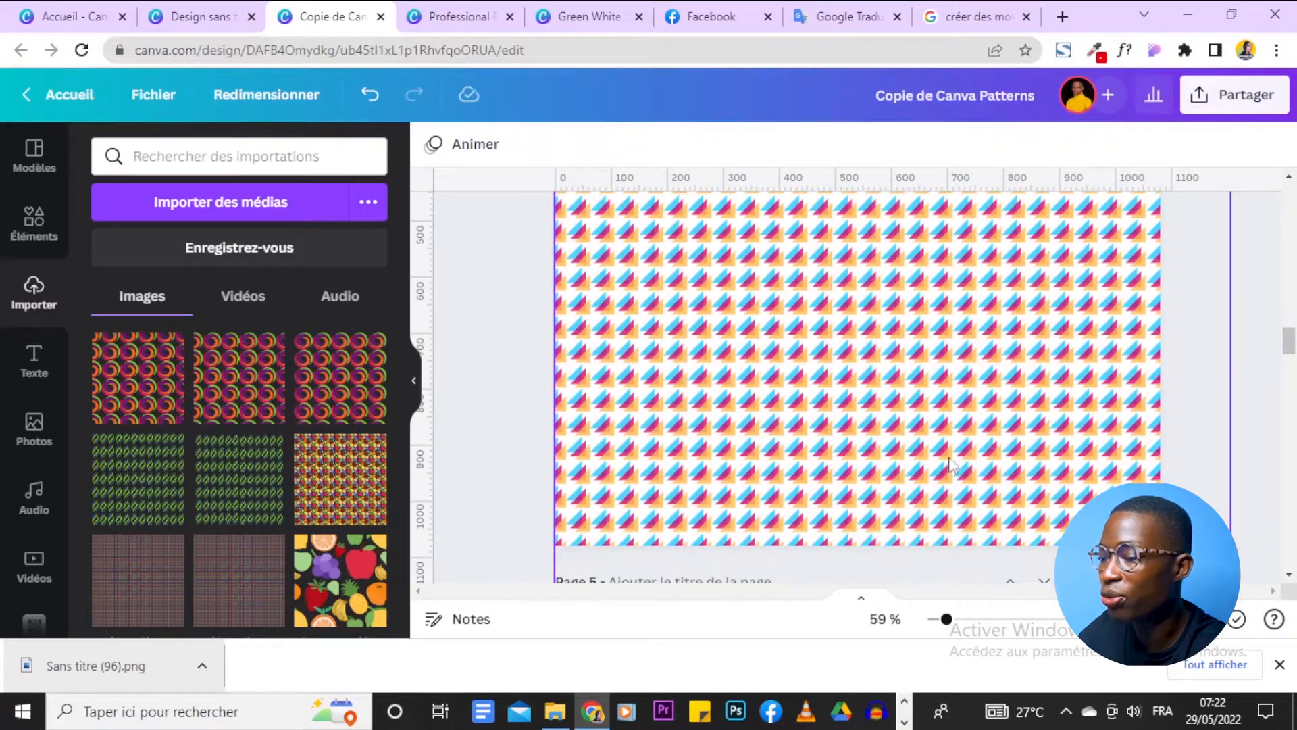
Return to the untitled Instagram design and place the uploaded logo pattern image on page 2
left_click(197, 16)
scroll(594, 352, "up", 3)
scroll(594, 352, "down", 3)
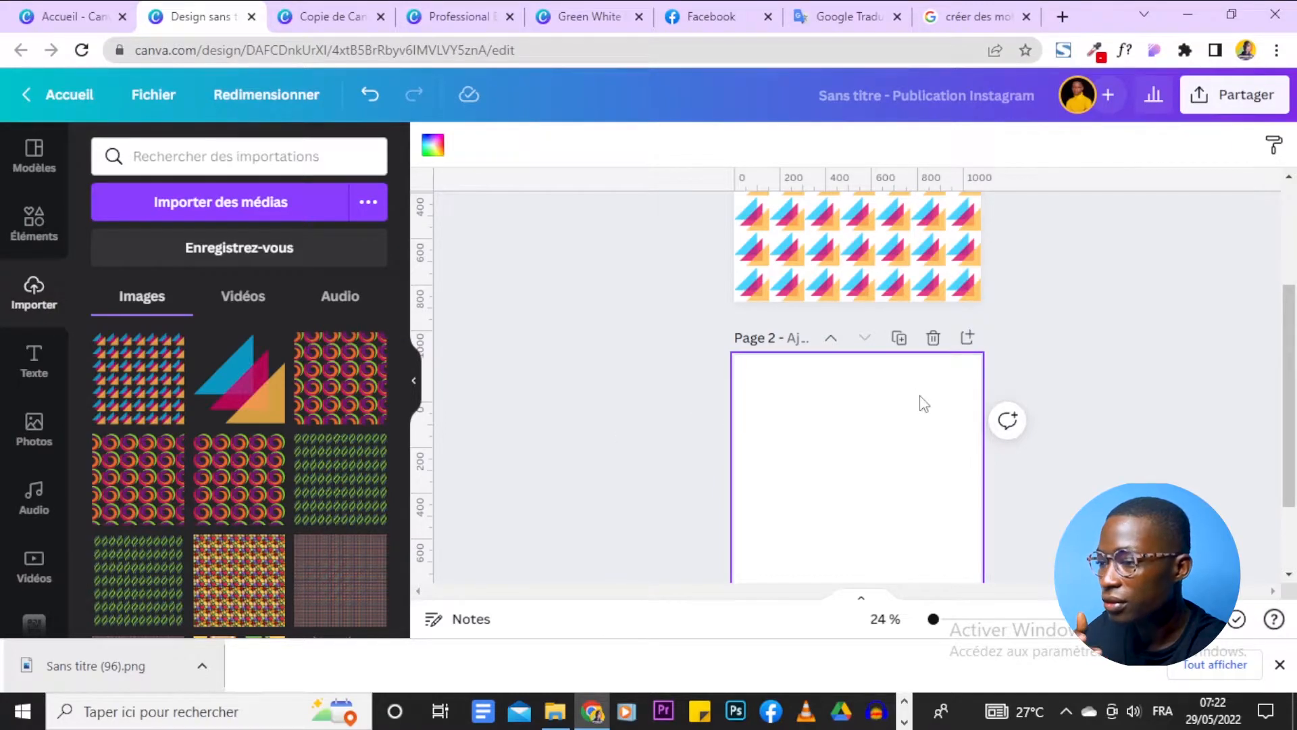
left_click(128, 382)
scroll(508, 369, "down", 2)
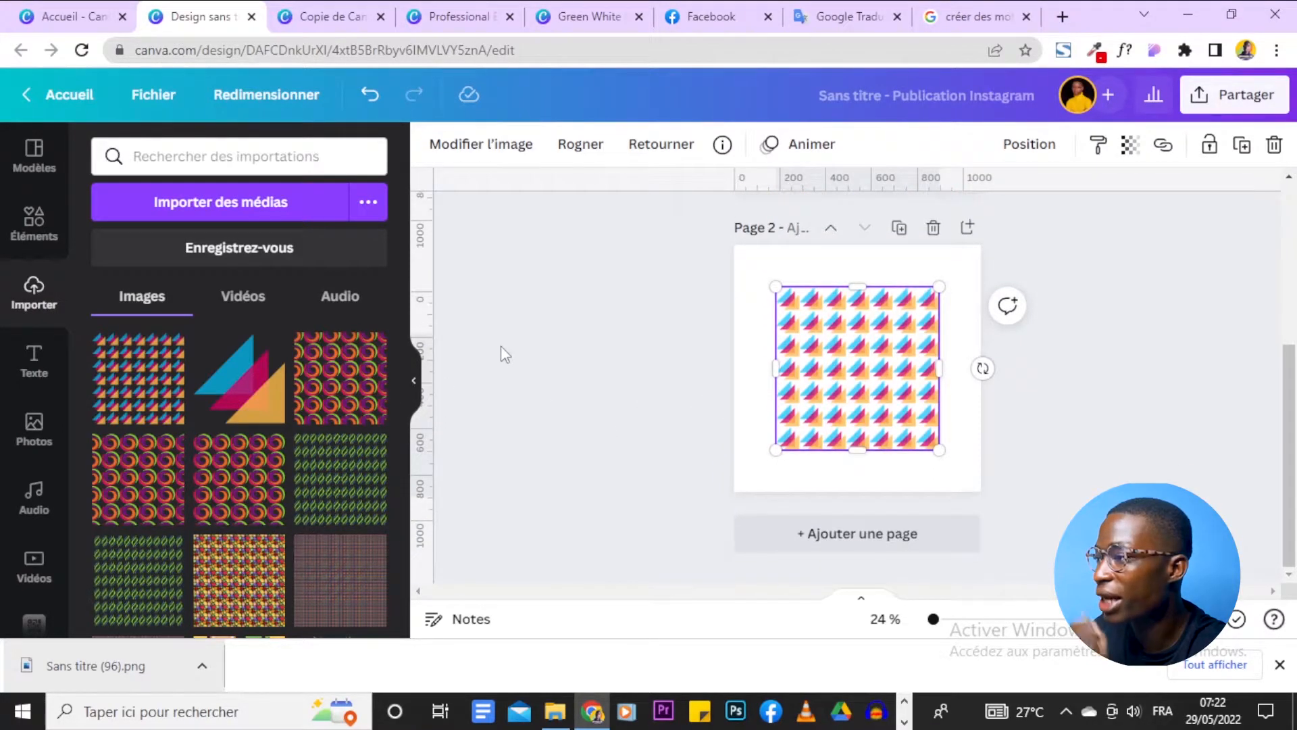
In Copie de Canva Patterns, examine how page 5 is tiled from copies of the pattern image
left_click(296, 7)
scroll(949, 365, "down", 6)
scroll(710, 287, "up", 1)
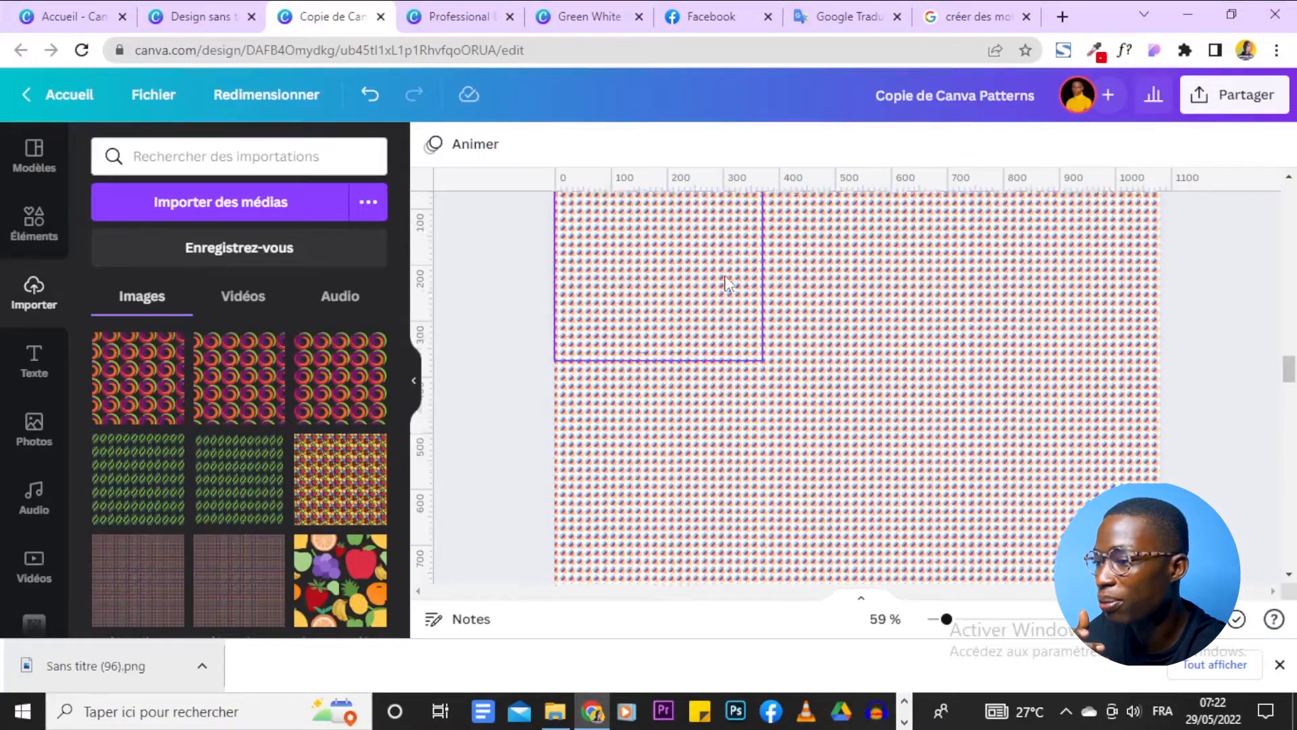
left_click(688, 294)
left_click(823, 300)
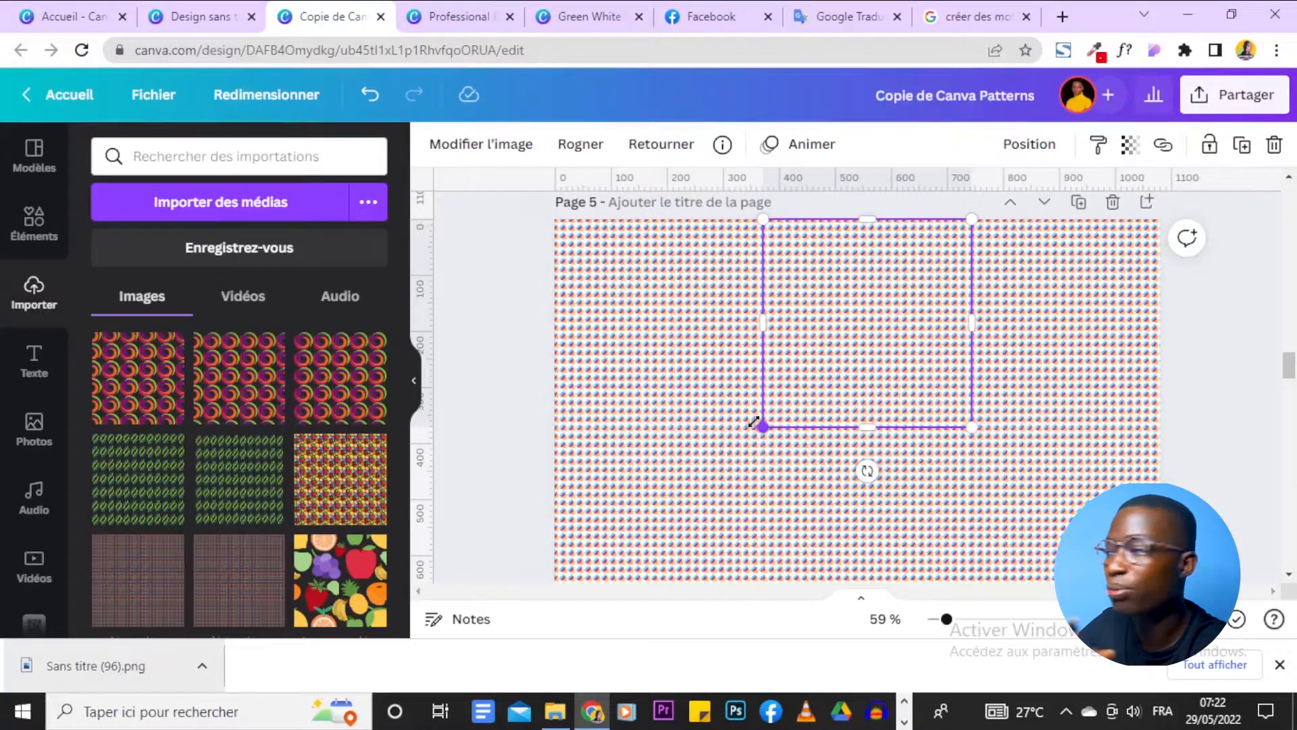
Back in the Instagram design, enlarge the page 2 pattern to full page height and position it half off the page's left edge
left_click(194, 14)
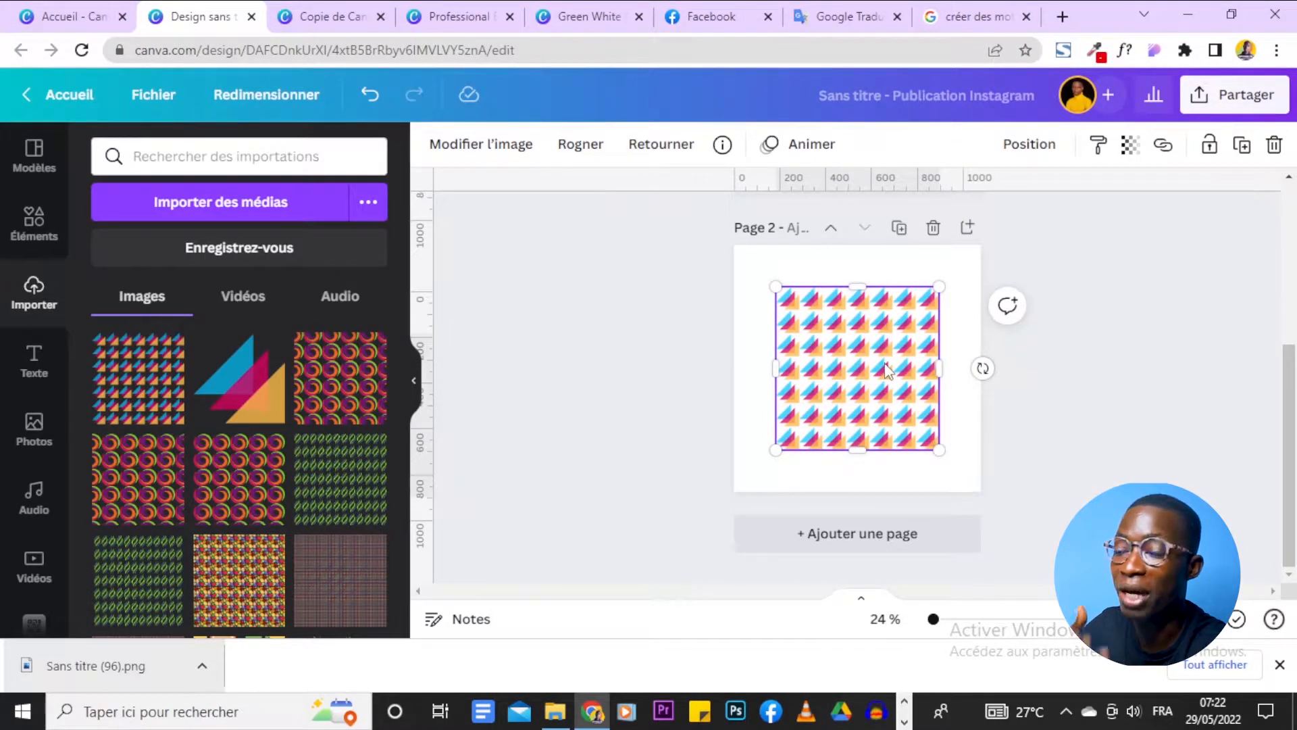
left_click_drag(872, 385, 781, 344)
left_click_drag(694, 414, 680, 553)
left_click_drag(615, 250, 609, 241)
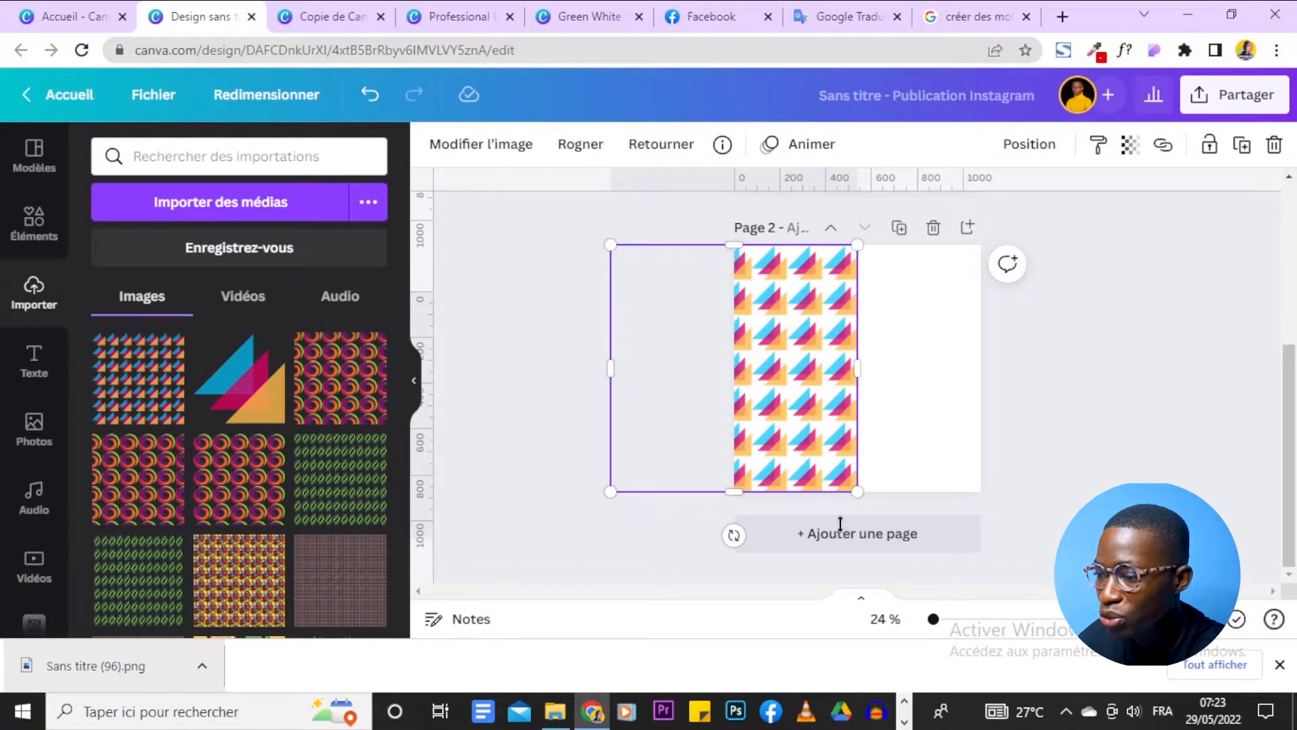
Duplicate the page 2 pattern image and align the copy flush beside the original to fill the page's right half
left_click_drag(933, 619, 934, 619)
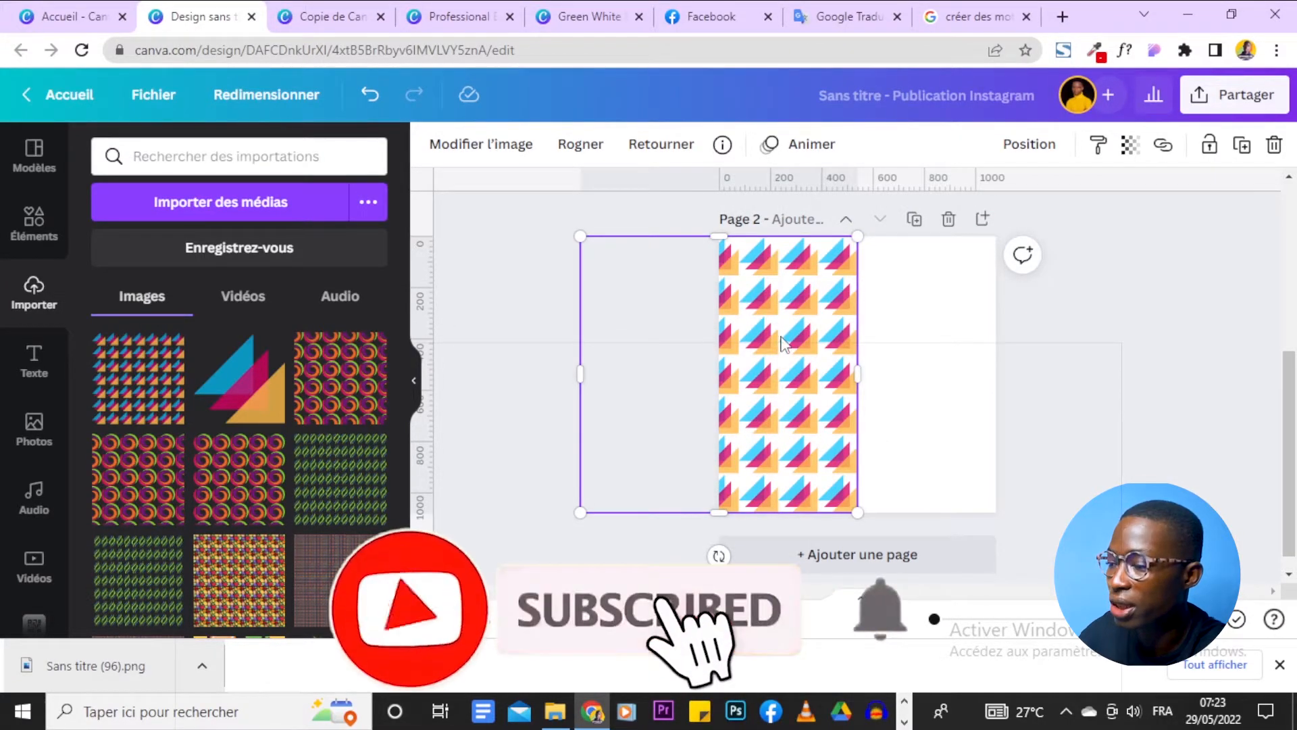
key("ctrl+d")
left_click_drag(777, 348, 1048, 342)
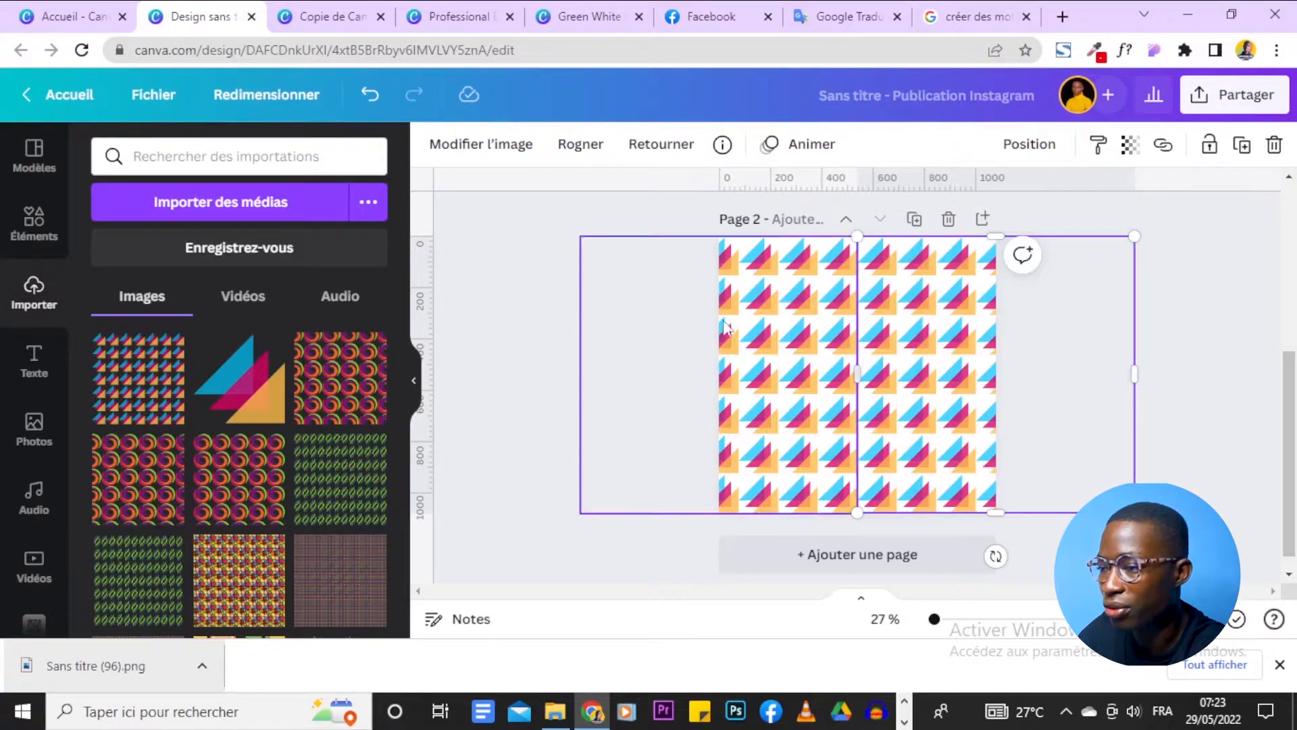
left_click(662, 294)
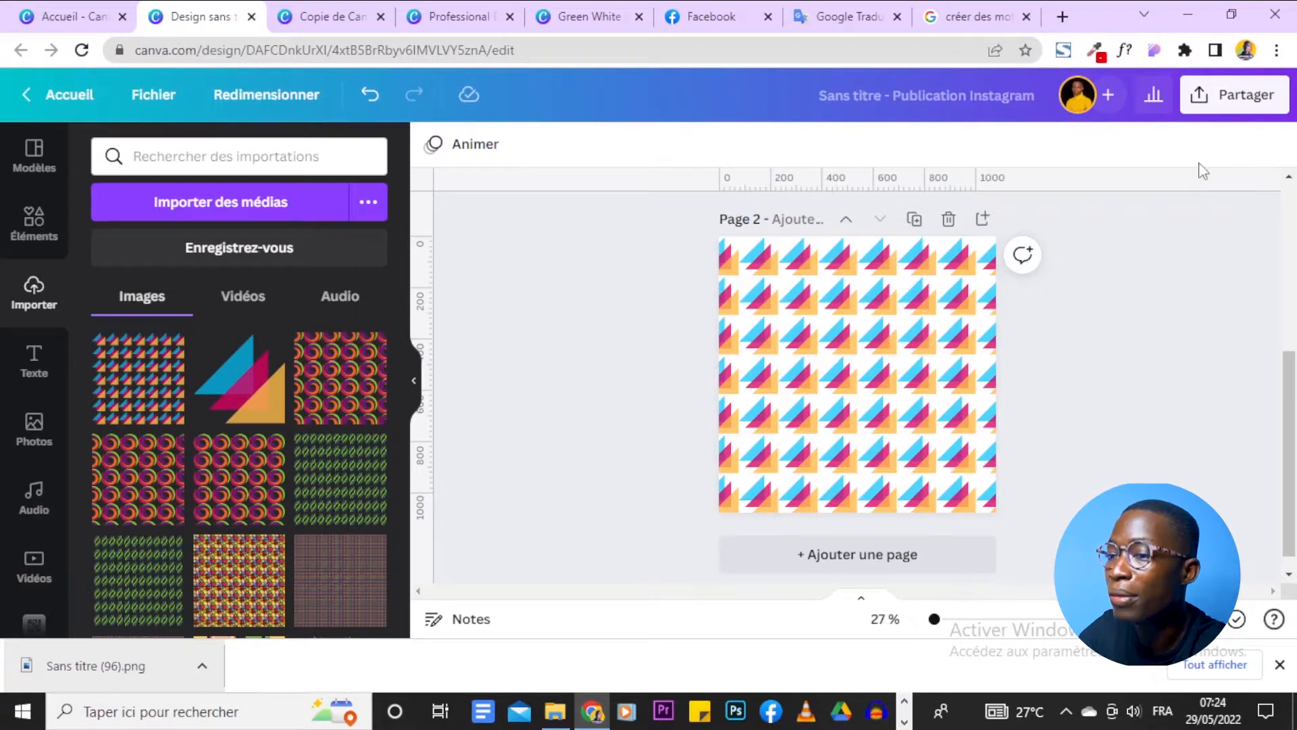
Download only page 2 of the design as a PNG with a transparent background
left_click(1211, 98)
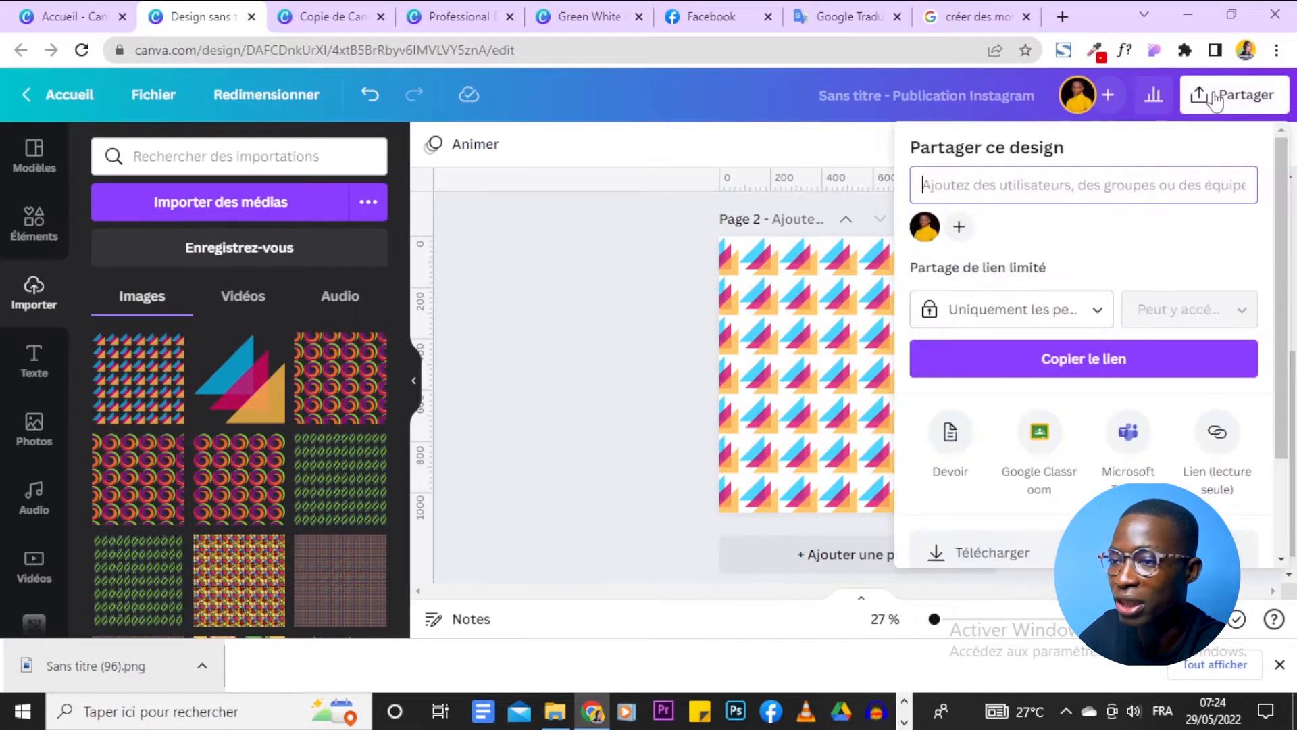
left_click(979, 555)
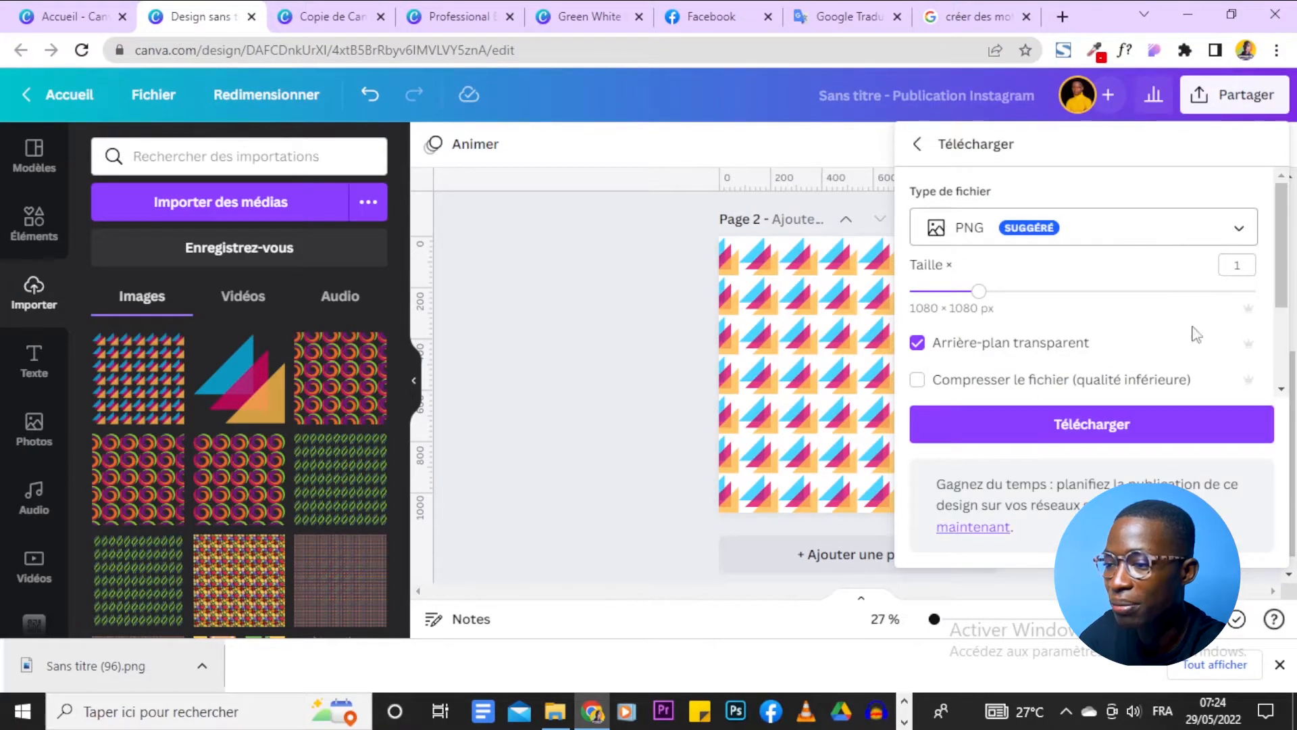
scroll(1142, 300, "down", 2)
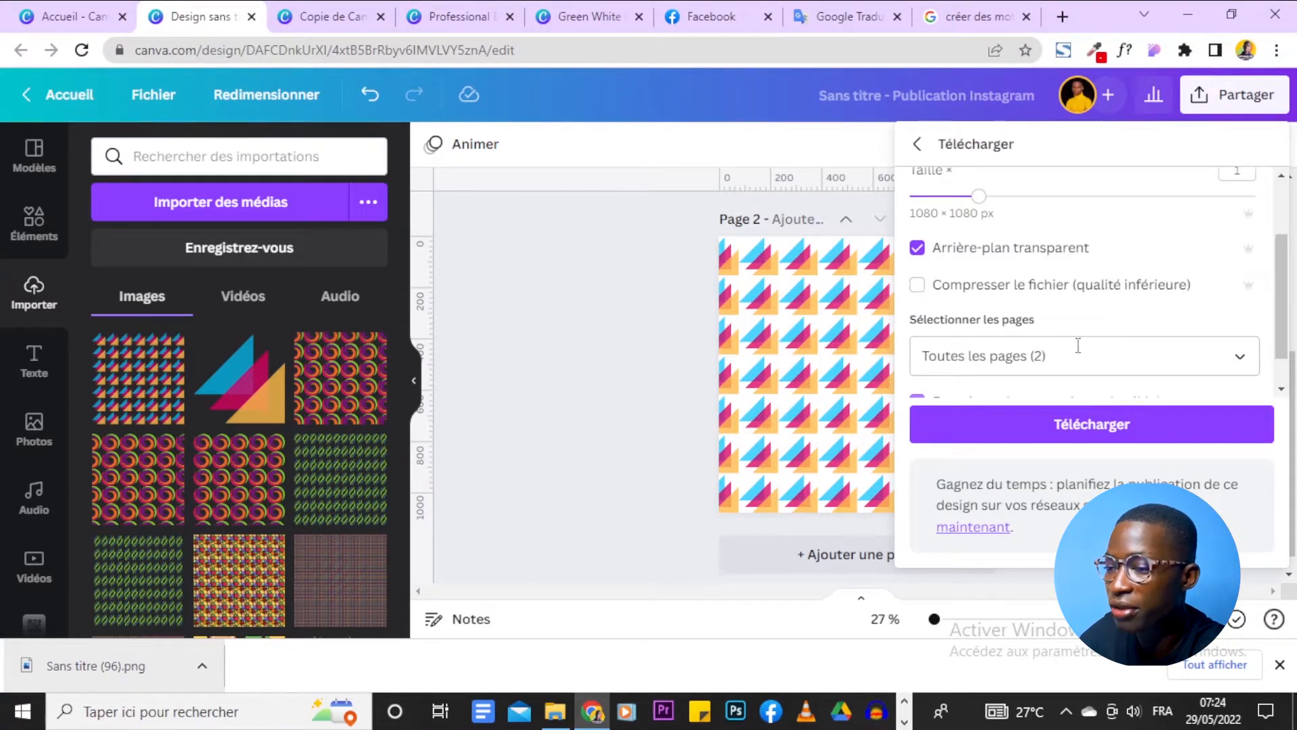
left_click(1203, 346)
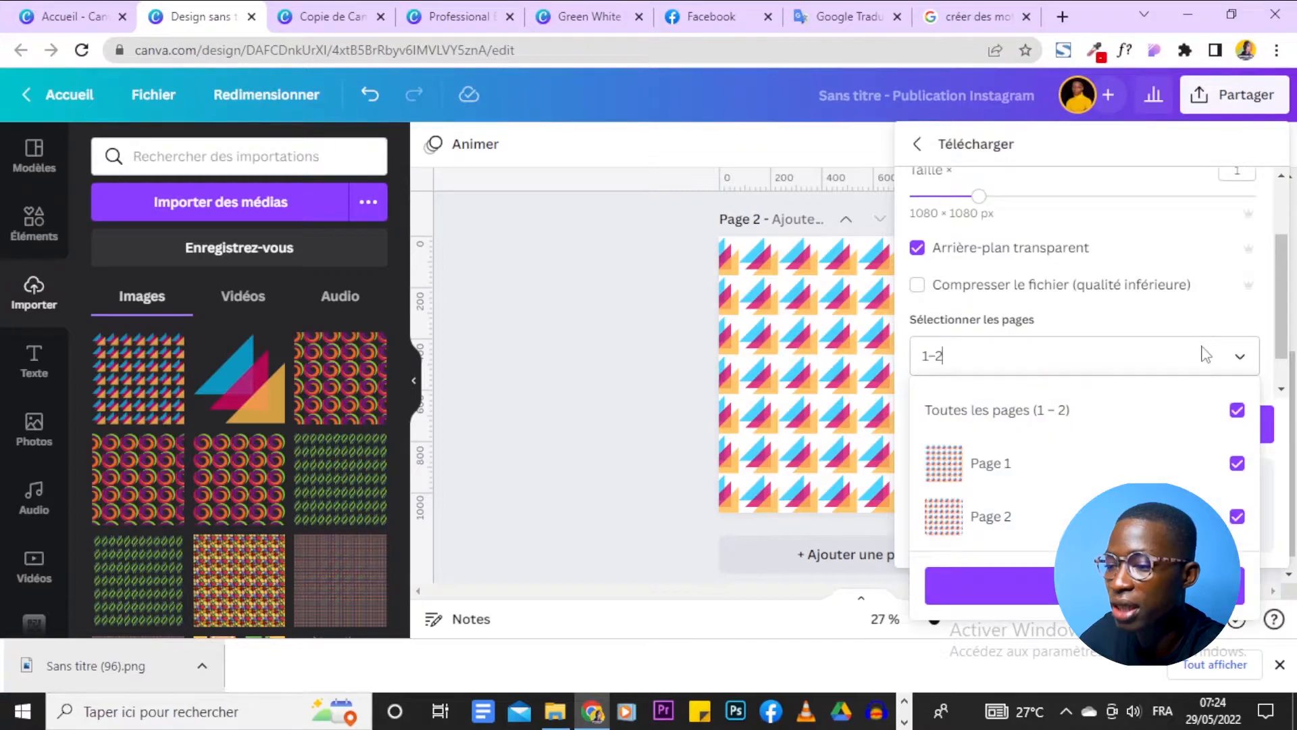
left_click(1202, 414)
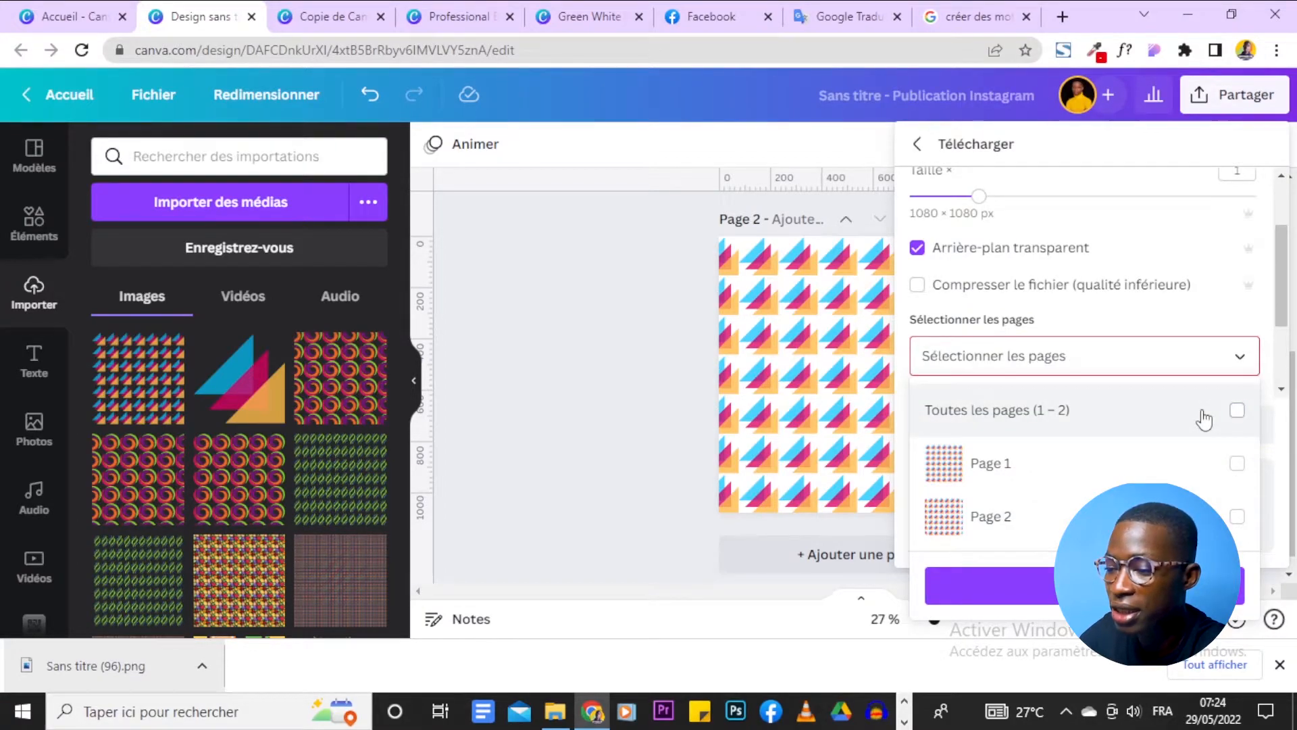
left_click(1237, 516)
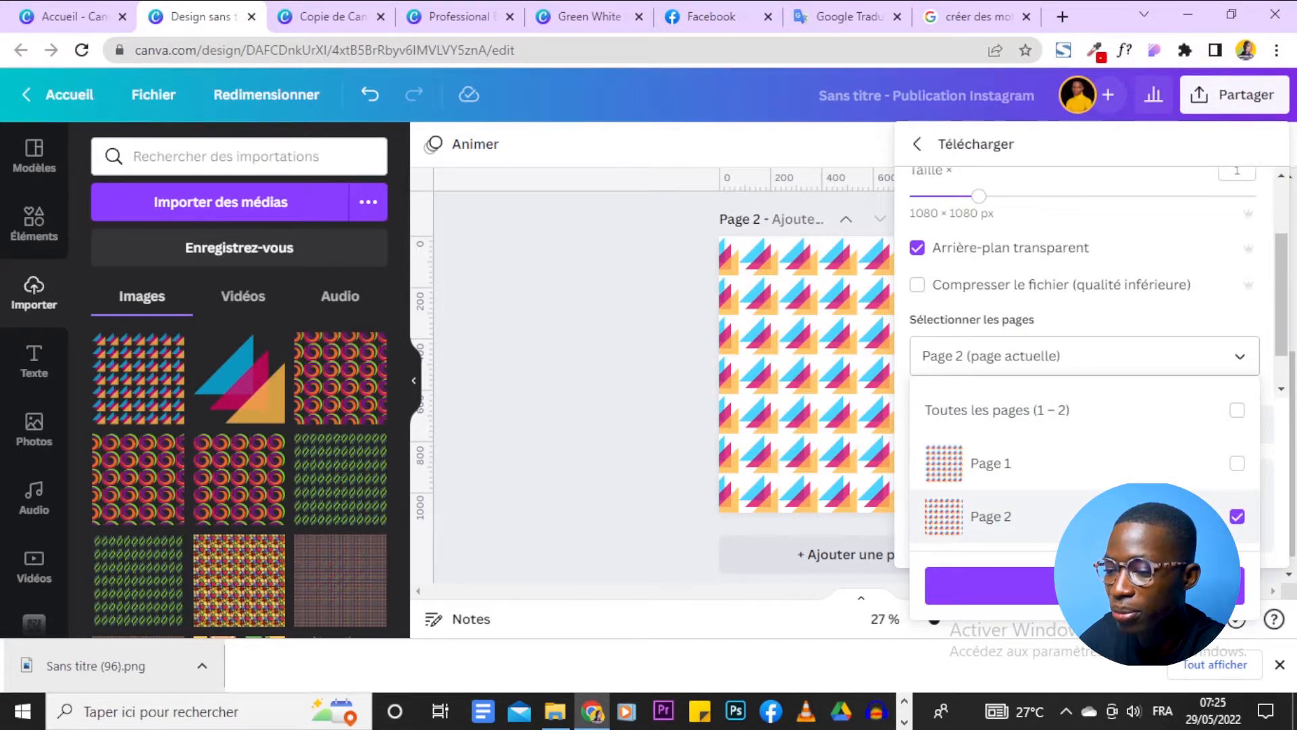
left_click(1092, 426)
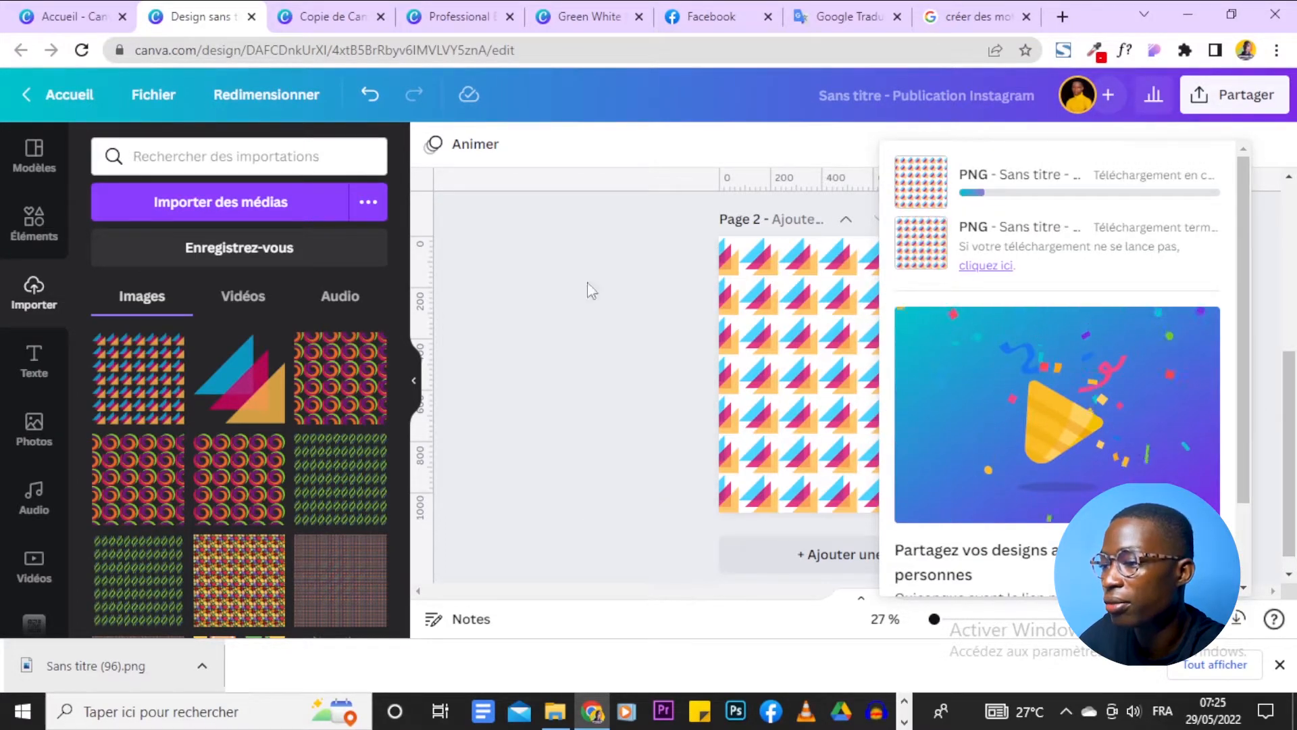
Upload the downloaded Sans titre (97).png to the media library and add a blank page 3 after page 2
left_click(540, 466)
left_click_drag(74, 669, 210, 486)
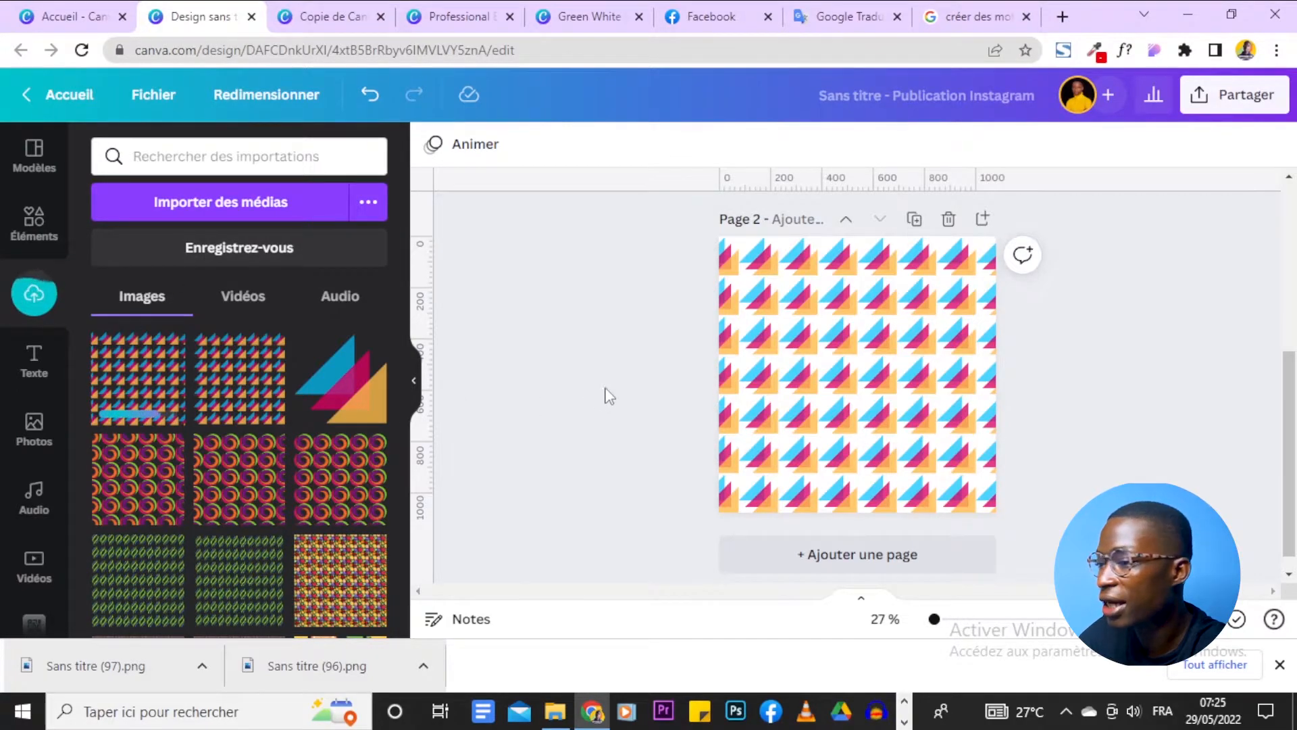
left_click(984, 219)
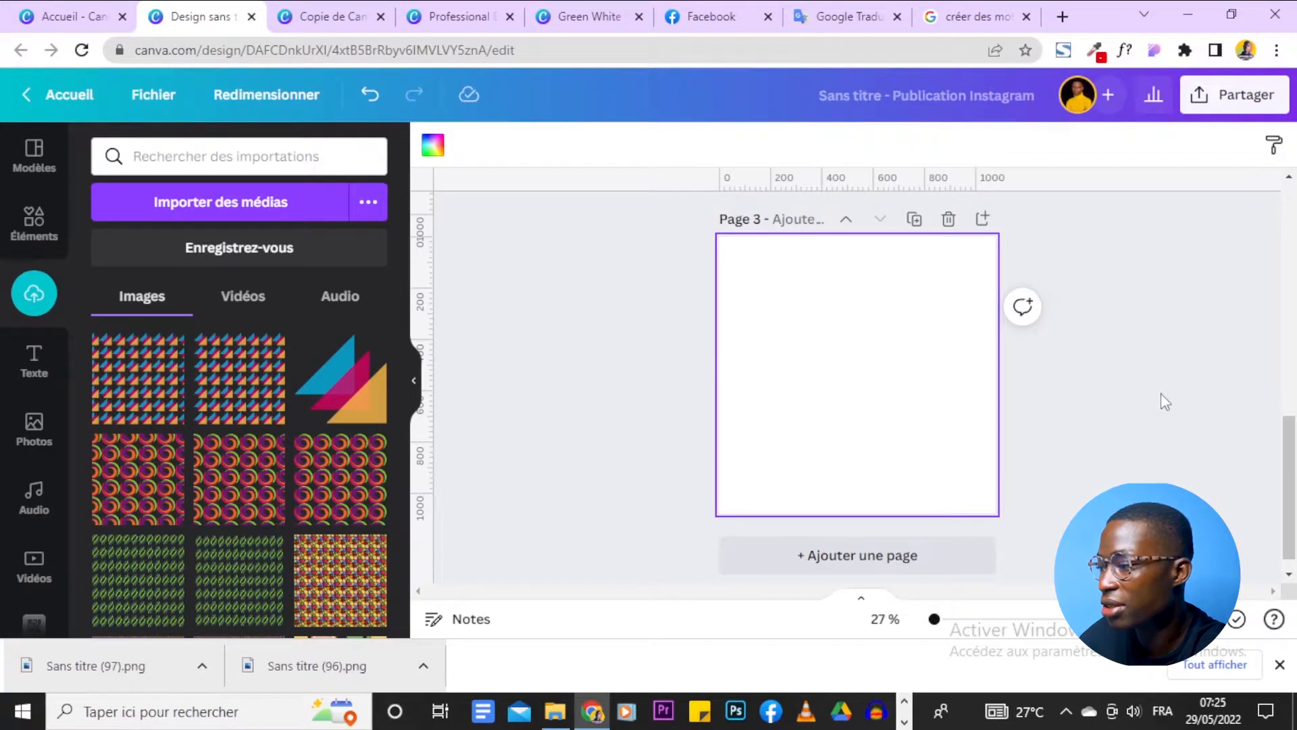
Compare the logo patterns on pages 1 and 2, checking how the edges are cut
scroll(1162, 398, "up", 4)
scroll(1164, 399, "up", 3)
scroll(1164, 400, "down", 3)
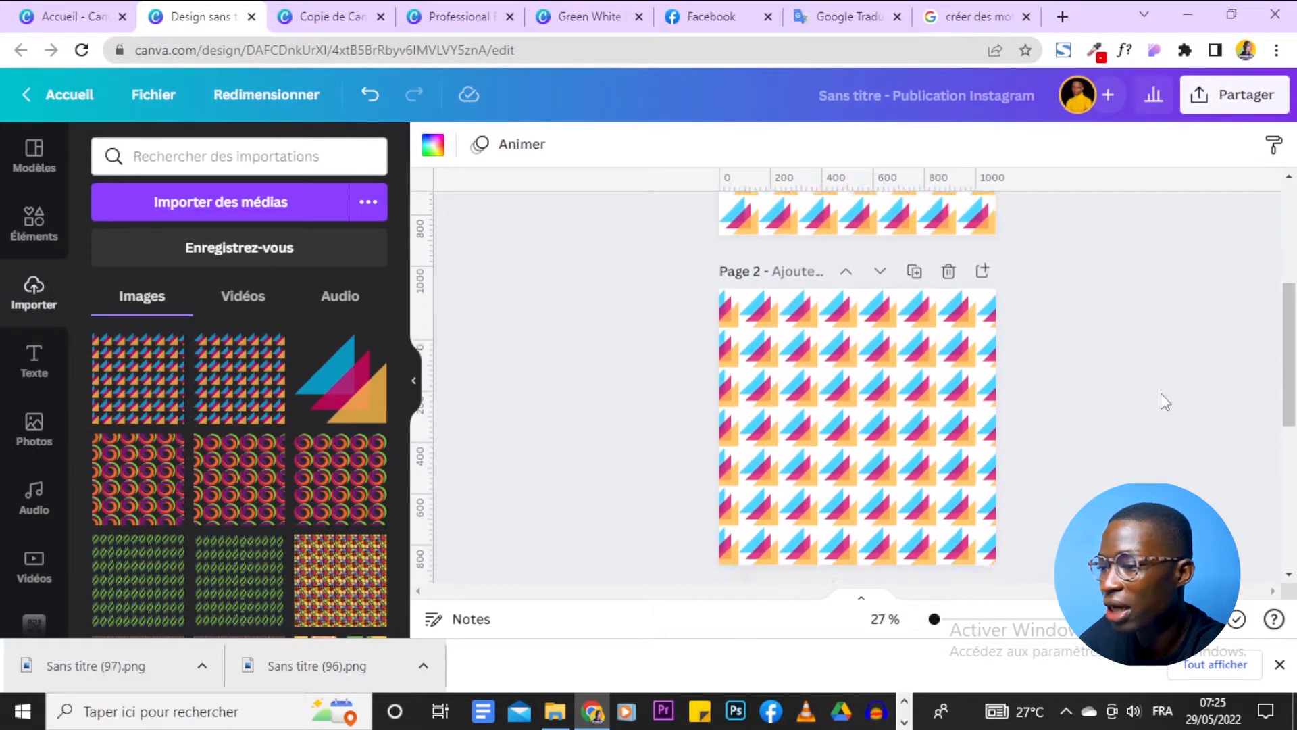
scroll(1010, 378, "up", 1)
scroll(654, 402, "up", 2)
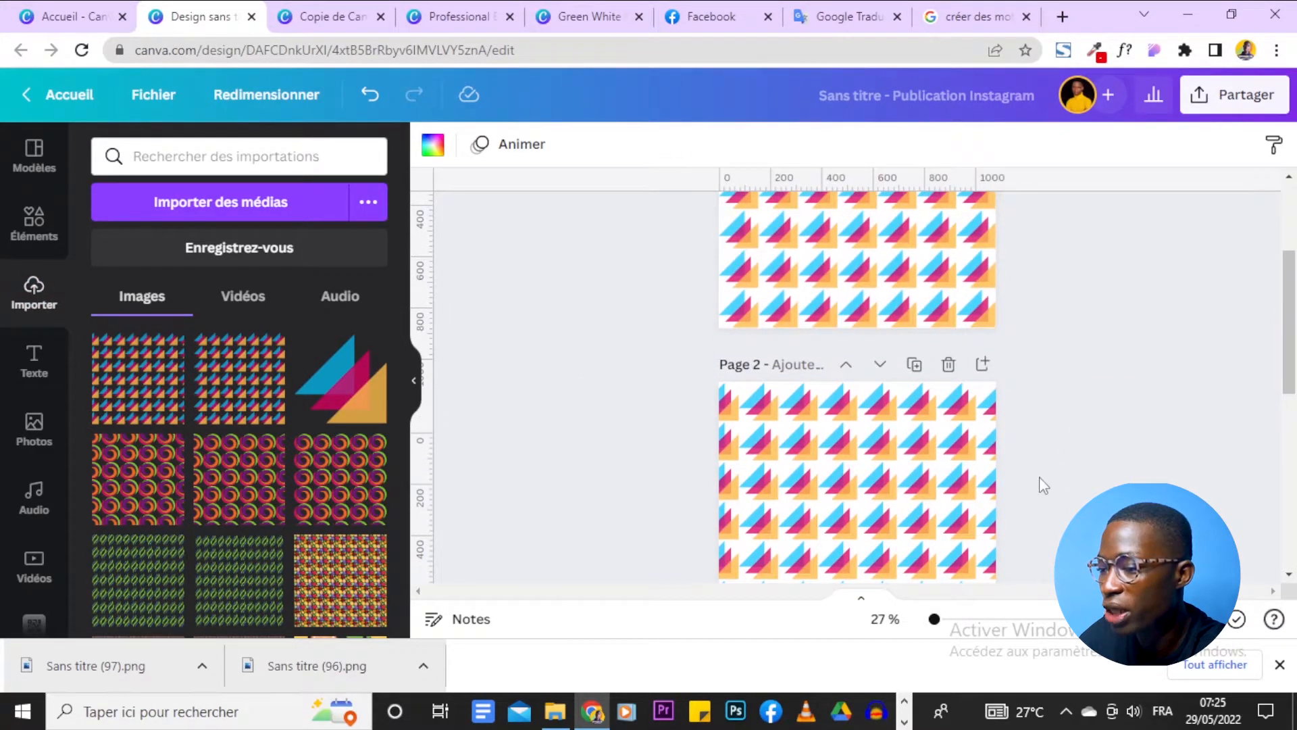
scroll(1047, 481, "down", 5)
scroll(1124, 327, "up", 2)
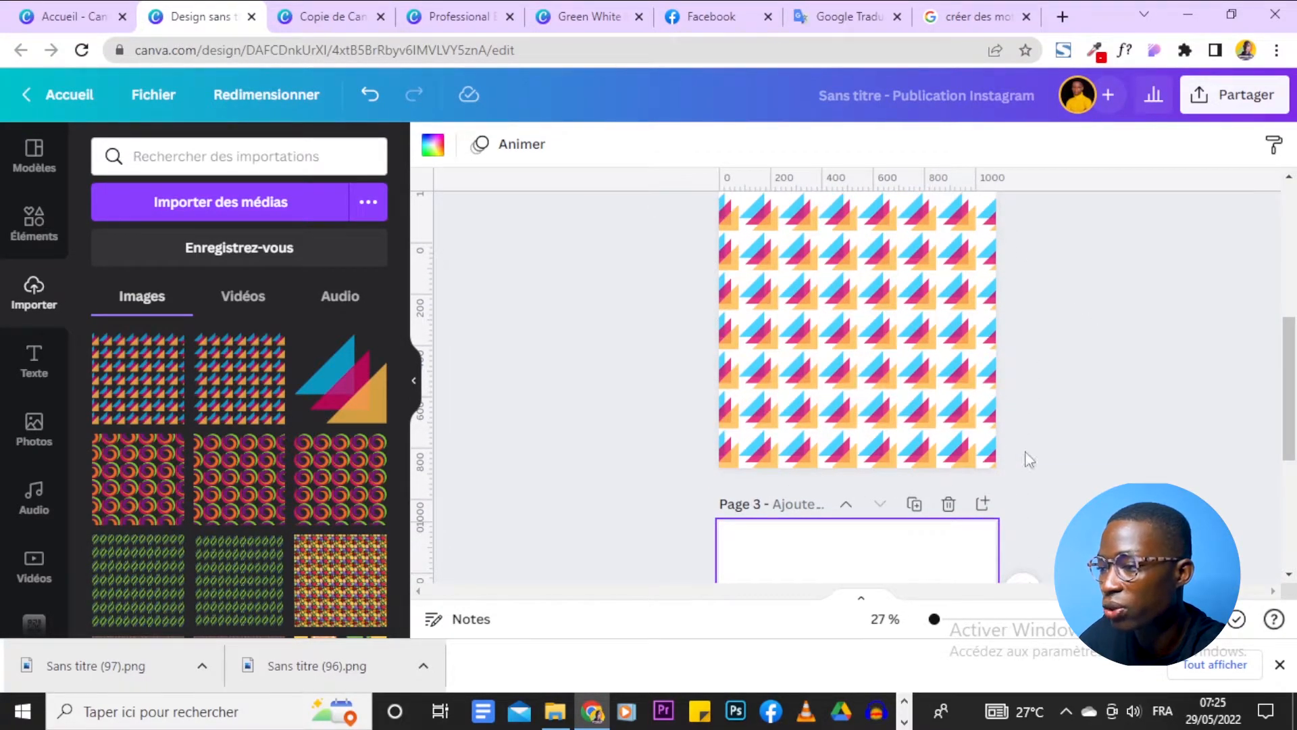
scroll(1048, 444, "down", 4)
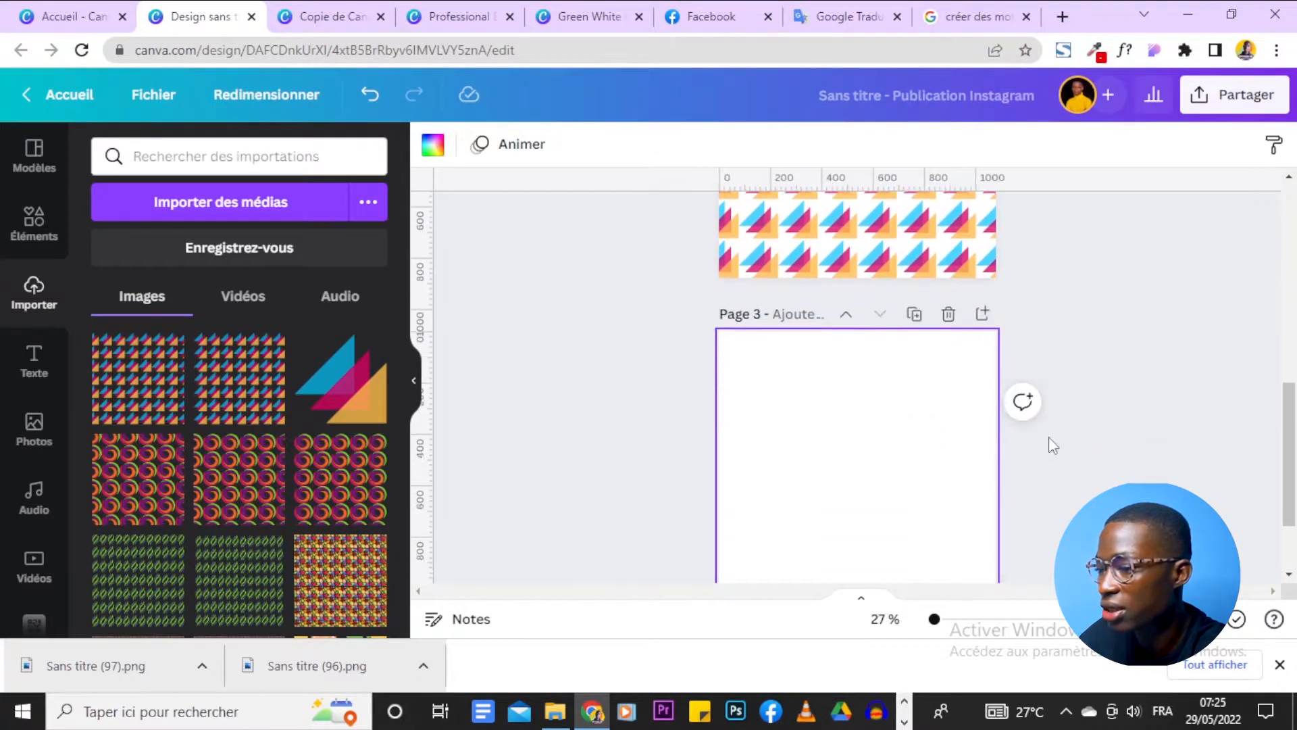
Place the new pattern image on page 3, enlarged to full page width and positioned half above the page's top edge
left_click(137, 395)
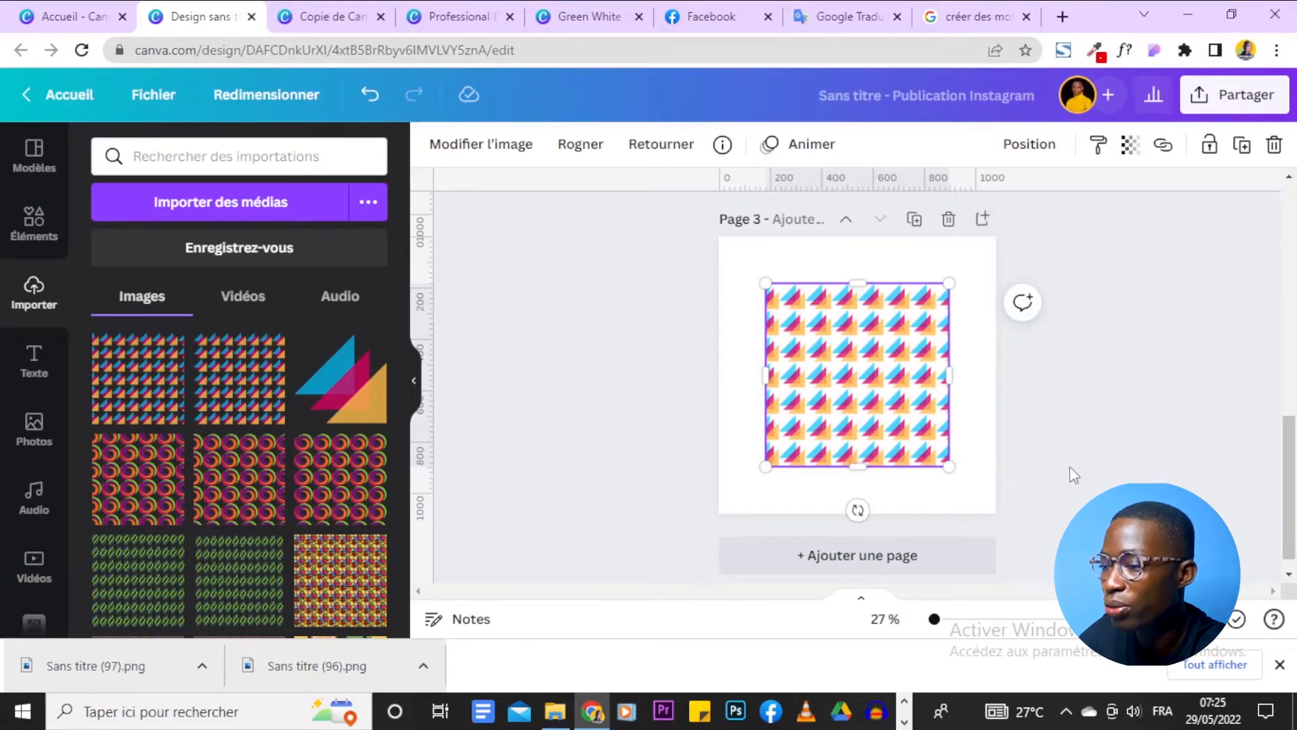
left_click_drag(849, 390, 793, 332)
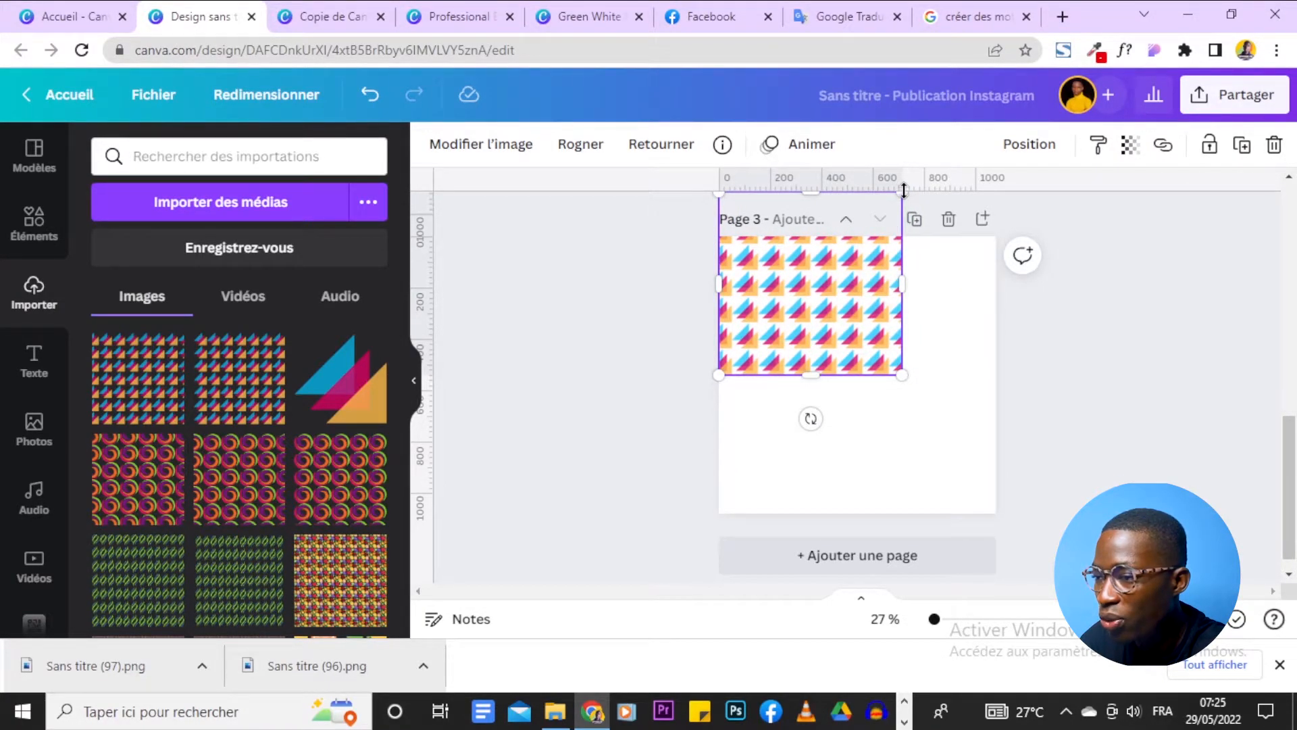
left_click_drag(903, 193, 1088, 192)
left_click(1064, 365)
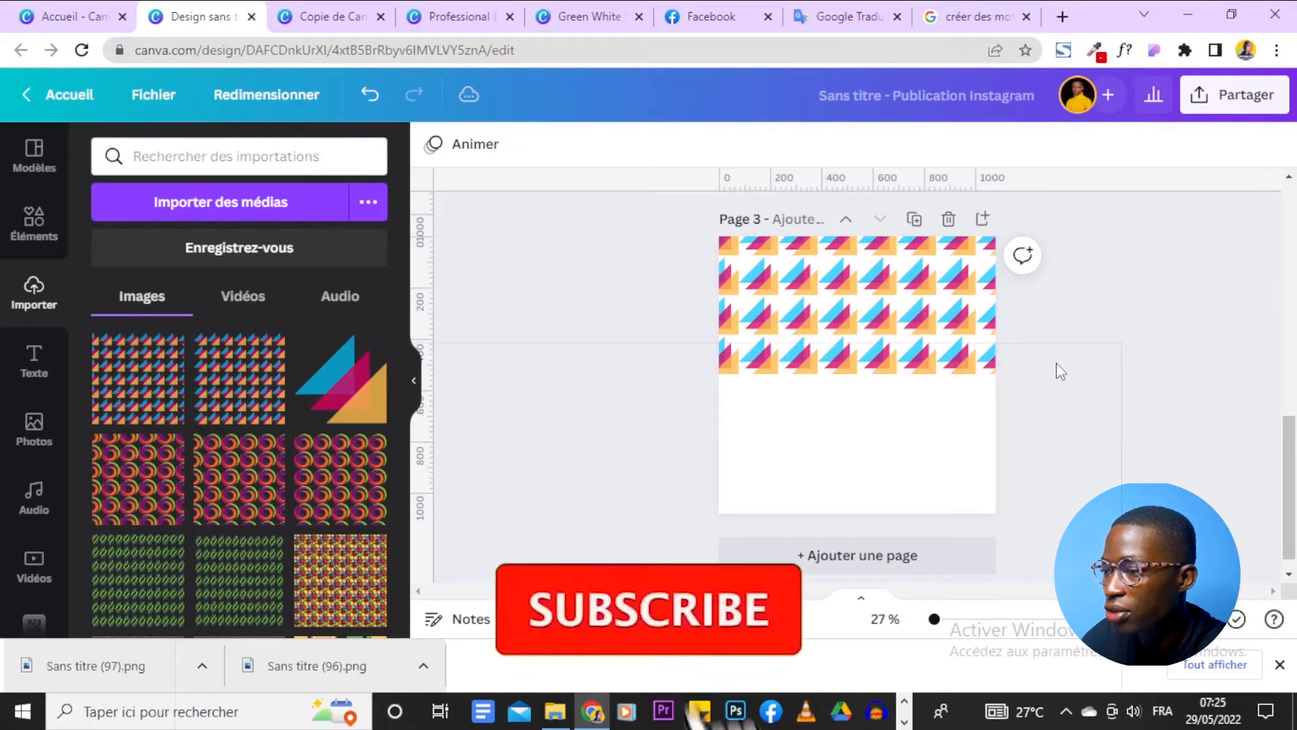
Duplicate the page 3 pattern image and align the copy directly below the original to fill the page's lower half
left_click(940, 346)
left_click_drag(920, 292, 935, 452)
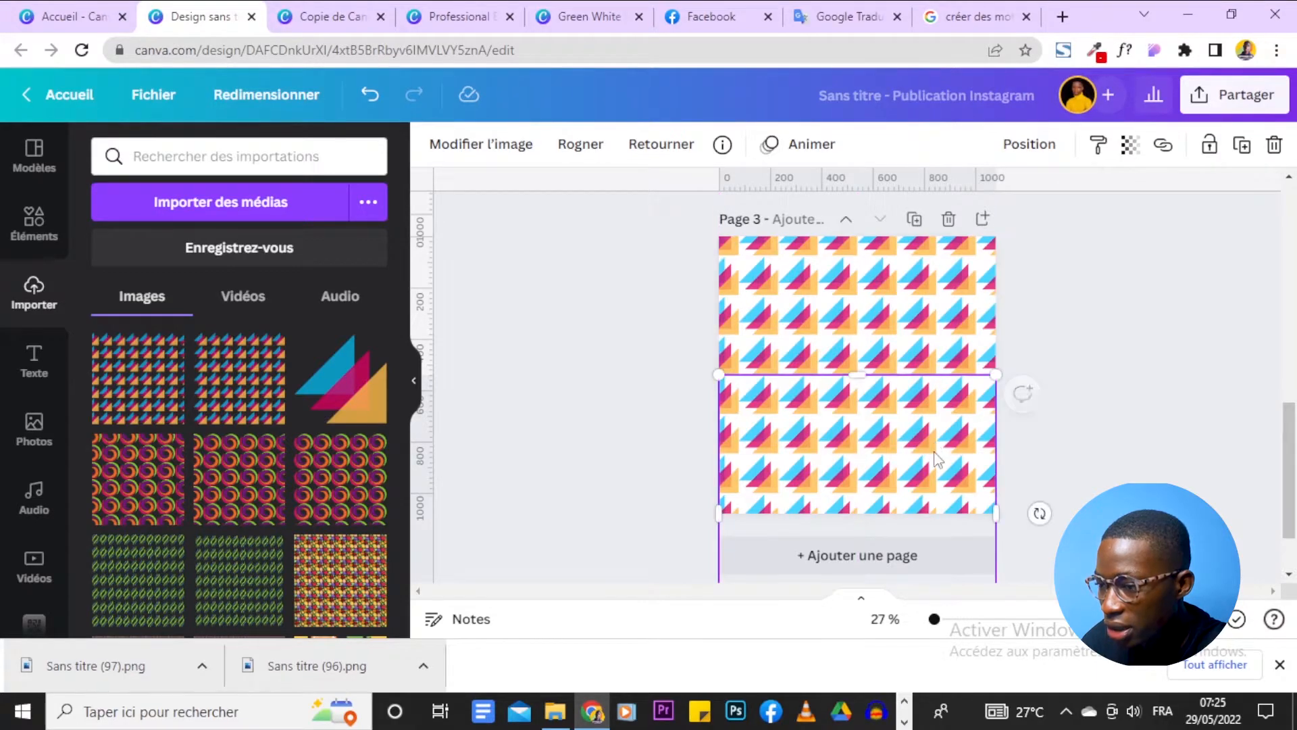
left_click(1105, 409)
Examine the tiled pattern on page 3, checking the join between the two copies and the page edges
scroll(1105, 358, "up", 3)
scroll(1100, 350, "down", 3)
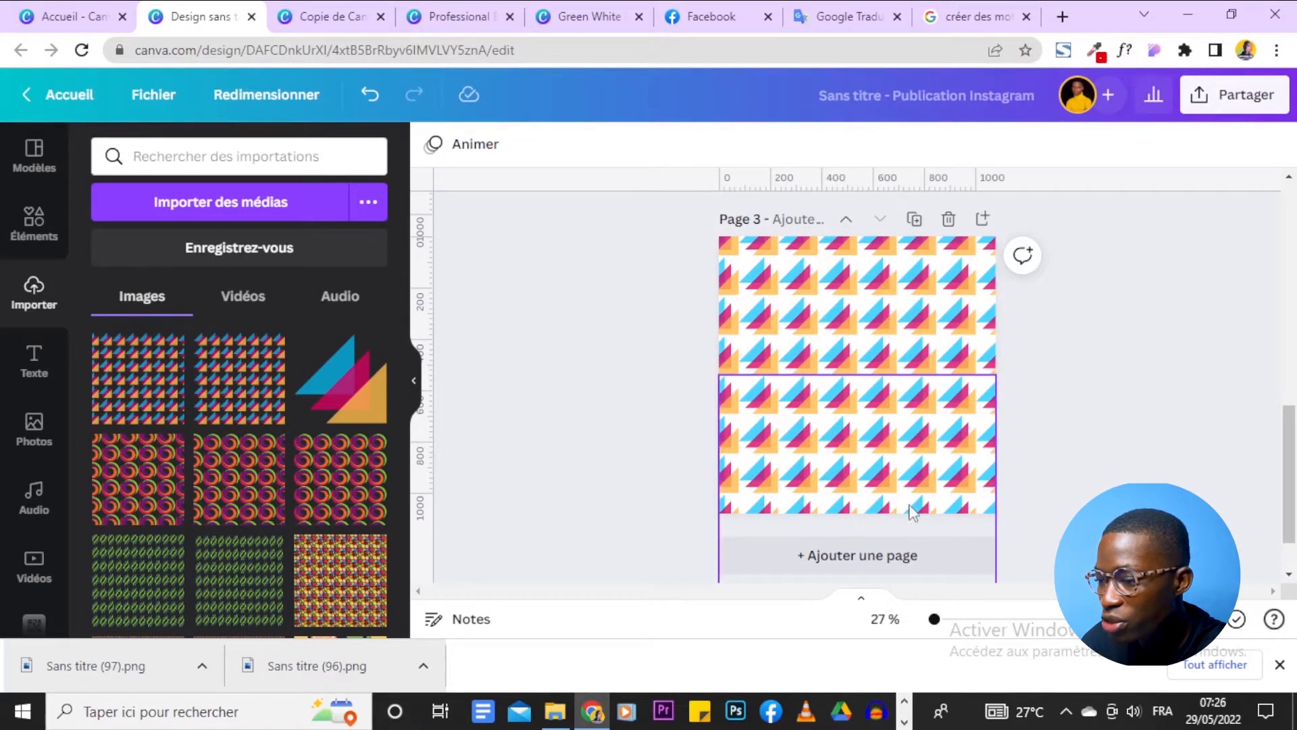
scroll(1072, 459, "down", 1)
left_click(1152, 355)
scroll(1075, 325, "up", 1)
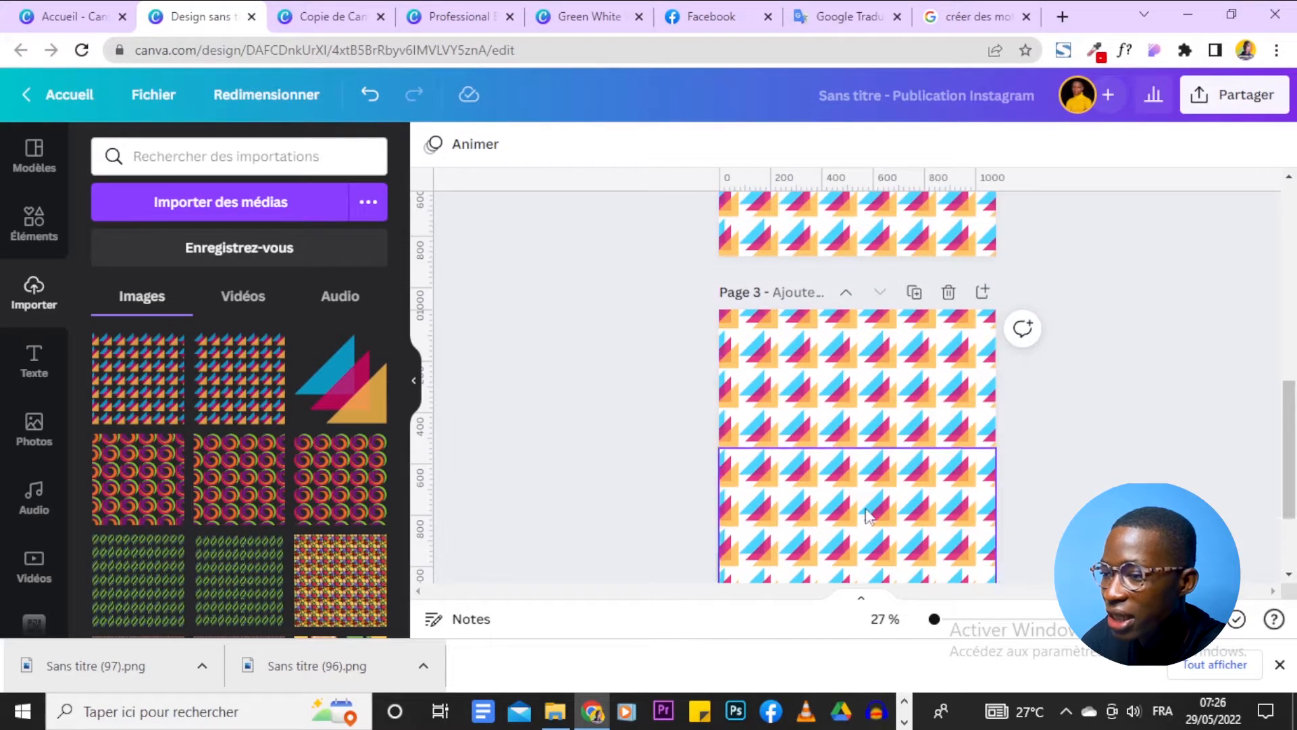
scroll(1116, 371, "down", 1)
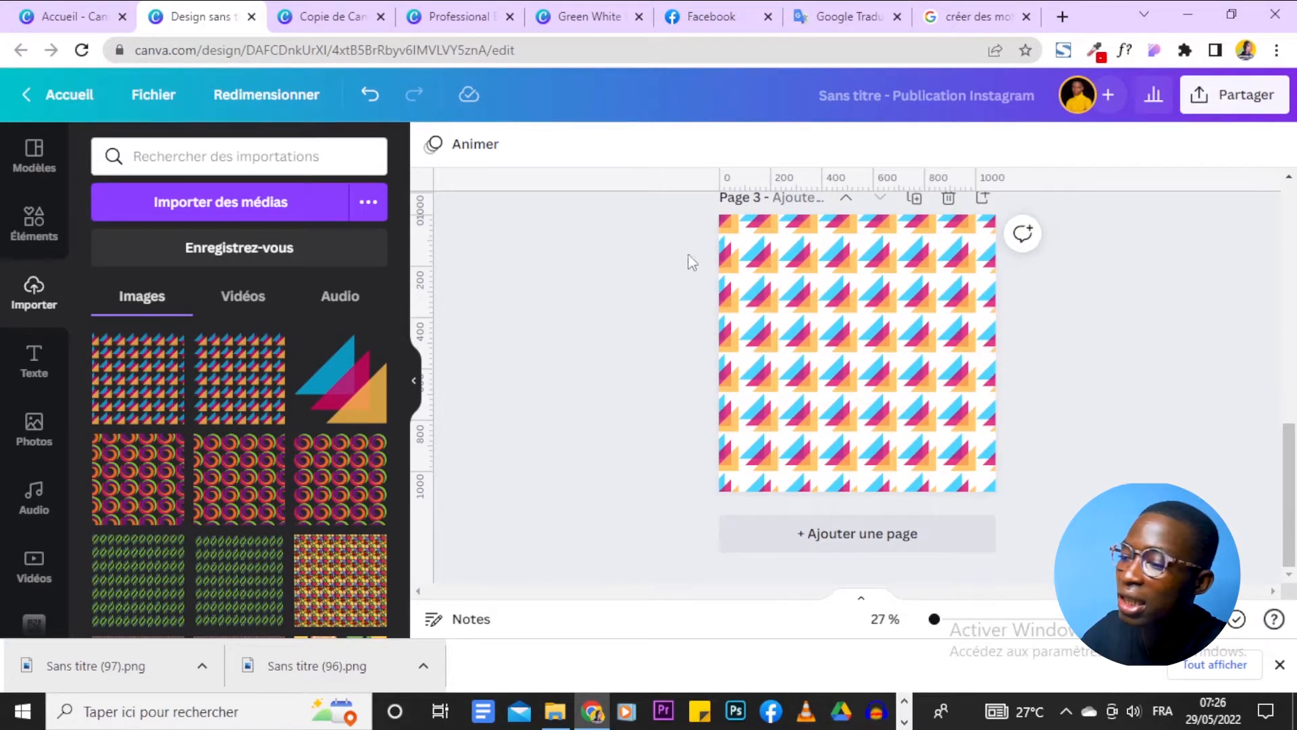
scroll(1149, 399, "up", 1)
scroll(1148, 399, "down", 1)
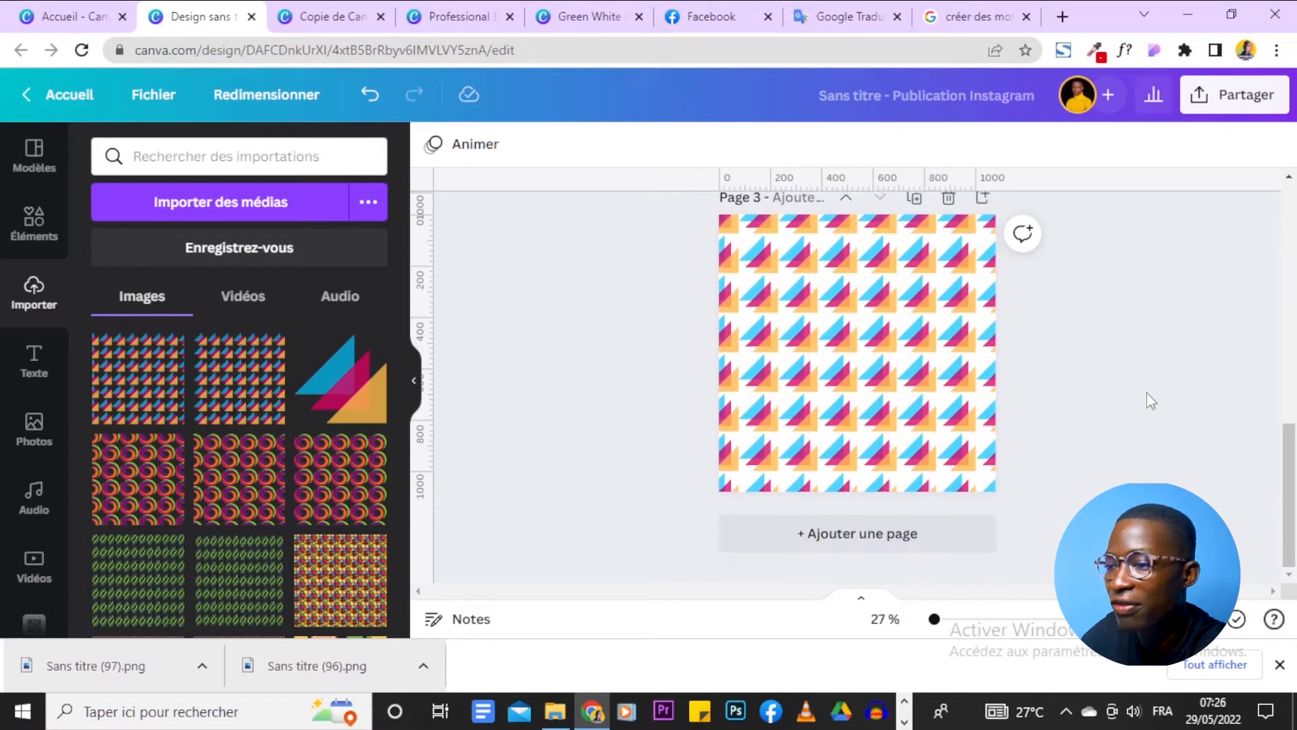
Download only the current page, page 3, as a PNG with a transparent background
left_click(1231, 101)
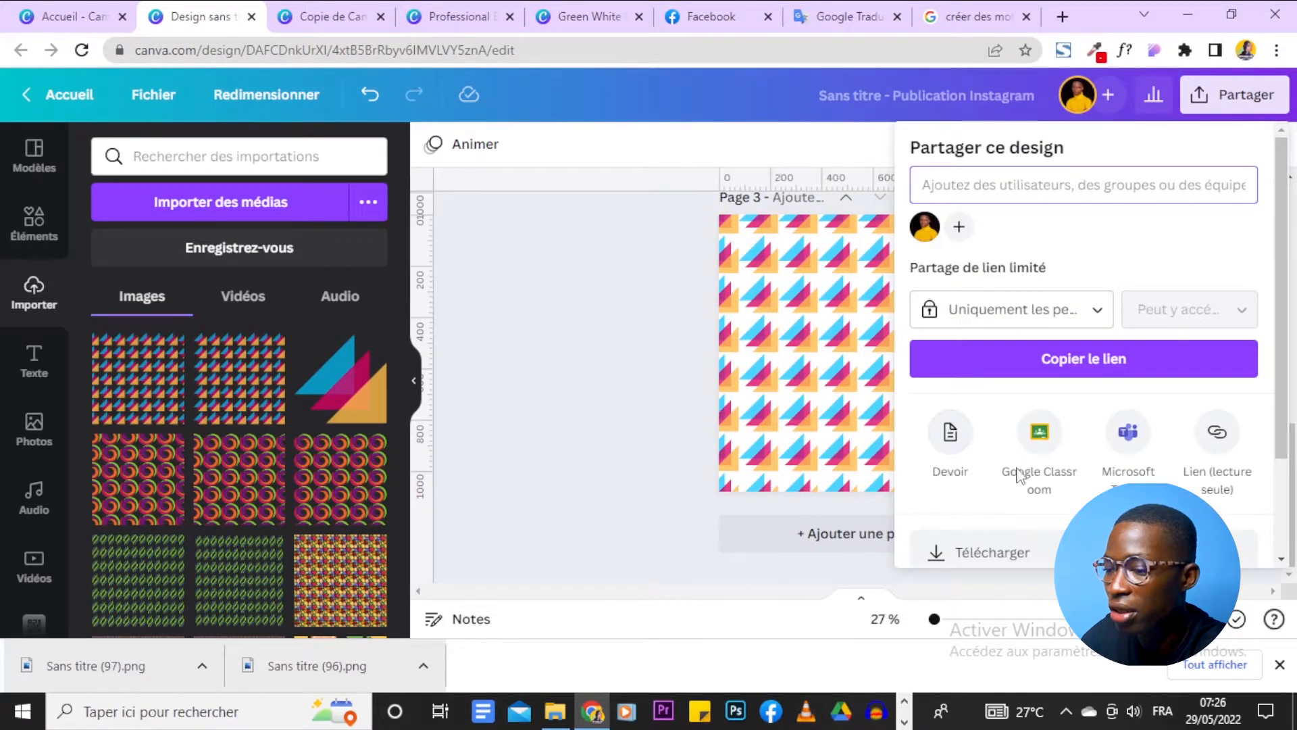
scroll(1006, 477, "down", 2)
left_click(1028, 433)
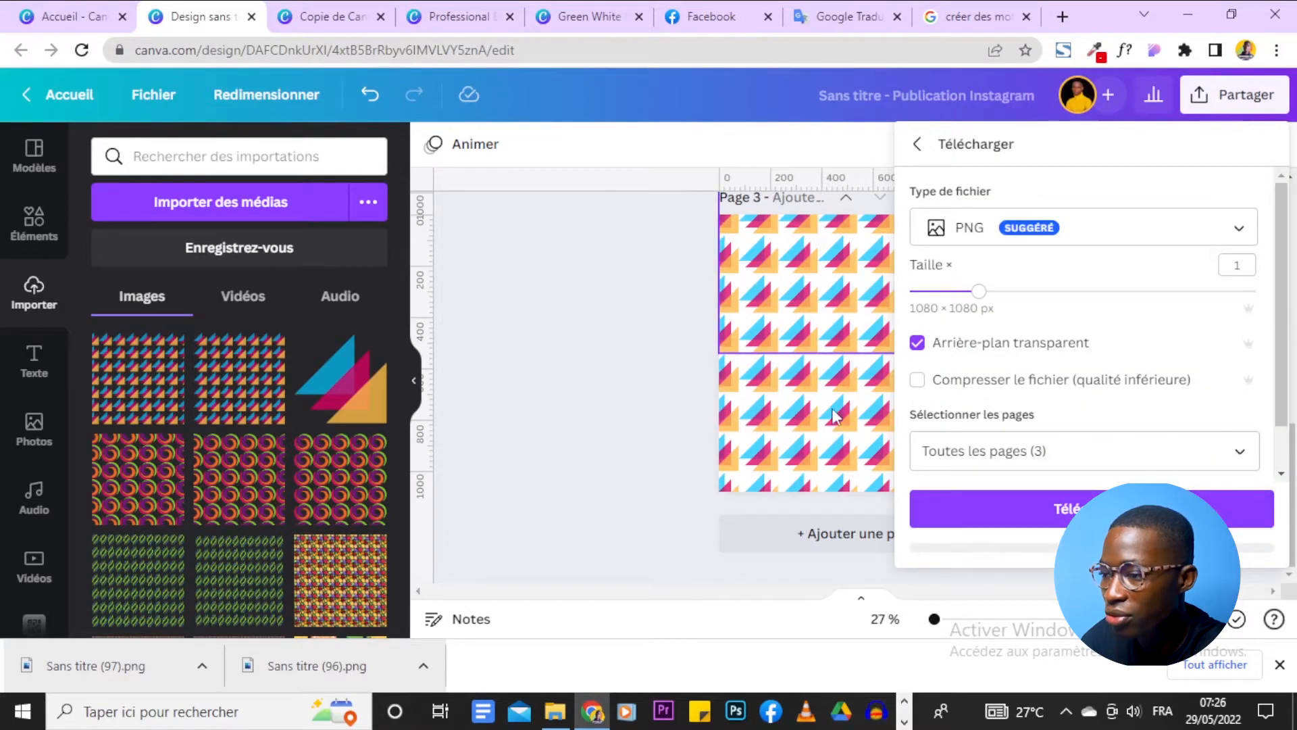
scroll(1088, 331, "down", 2)
left_click(1066, 311)
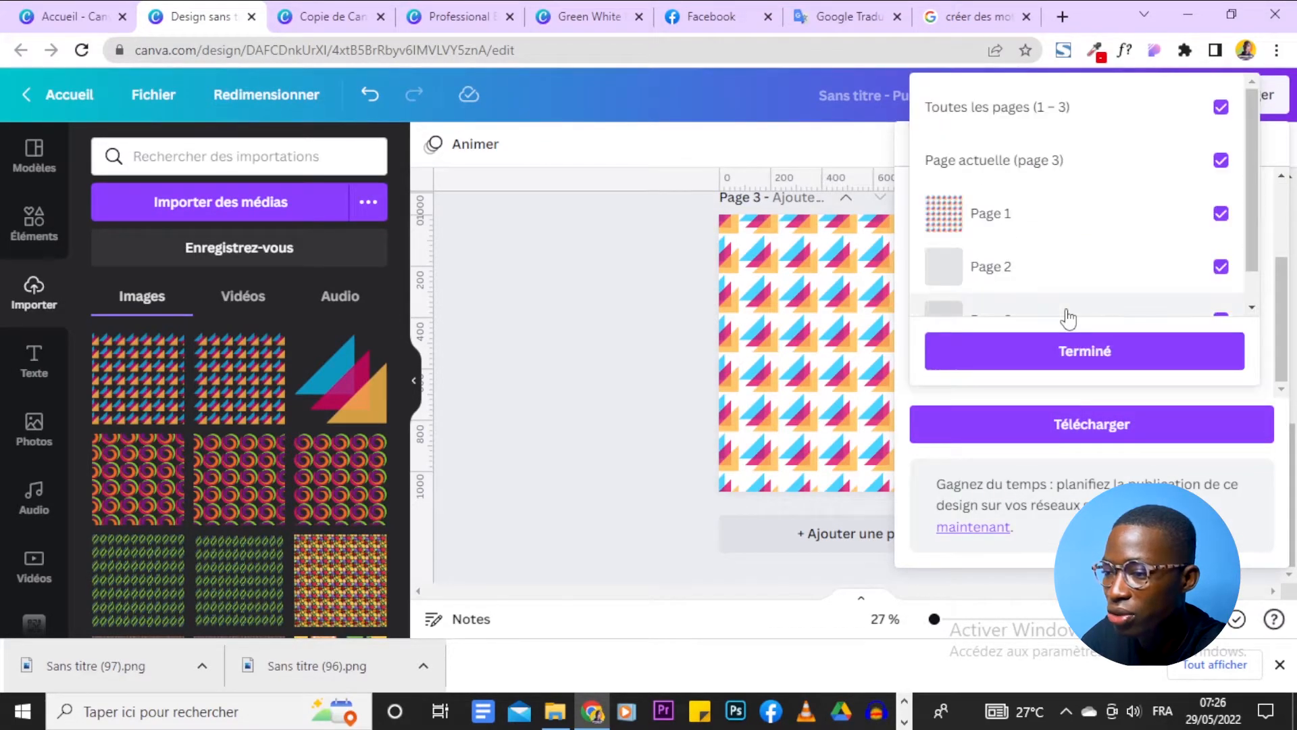
scroll(1106, 217, "down", 1)
scroll(1104, 217, "up", 1)
left_click(1085, 163)
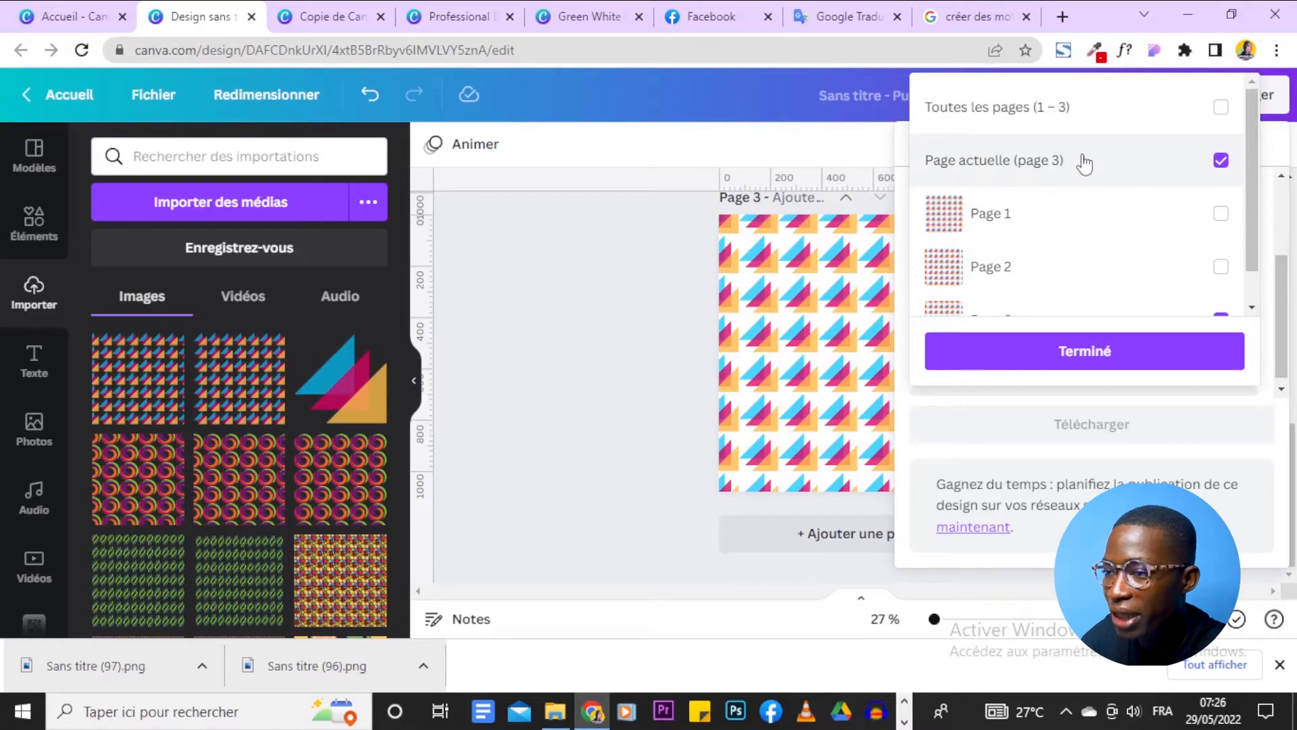
left_click(1135, 348)
scroll(1129, 308, "up", 3)
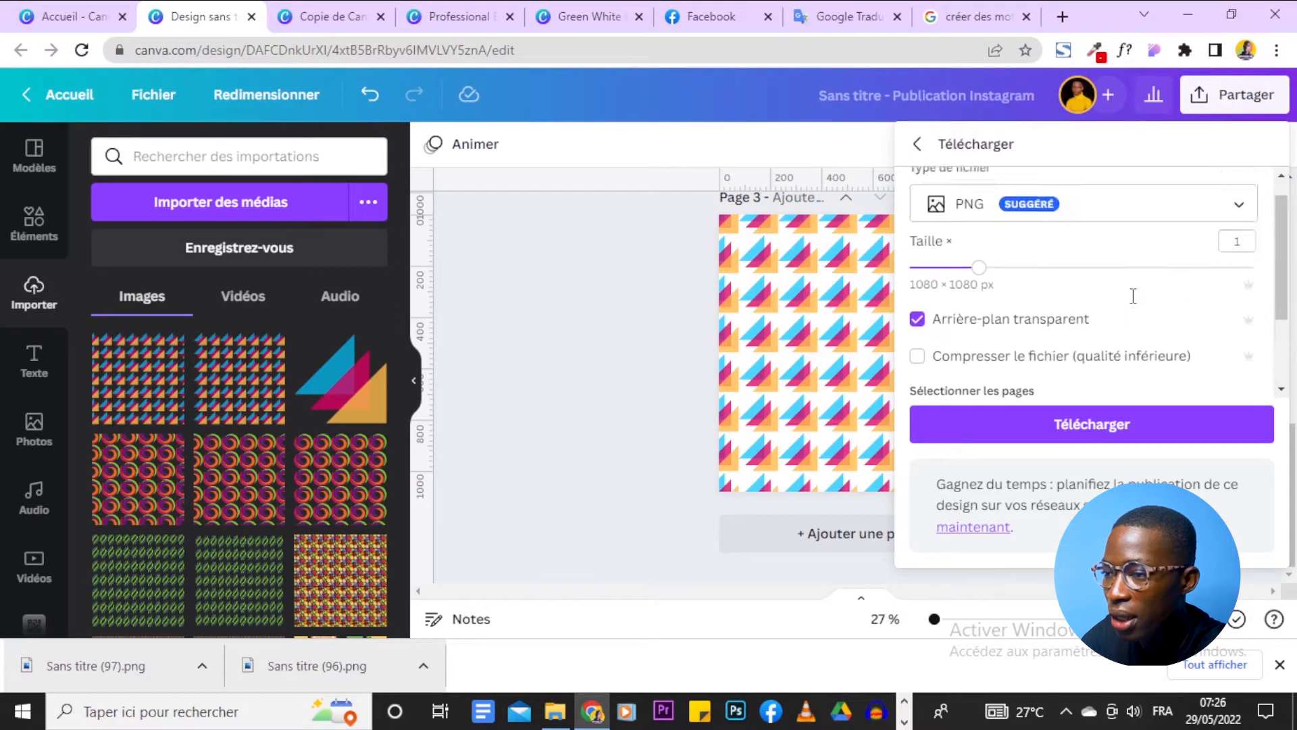
left_click(1113, 416)
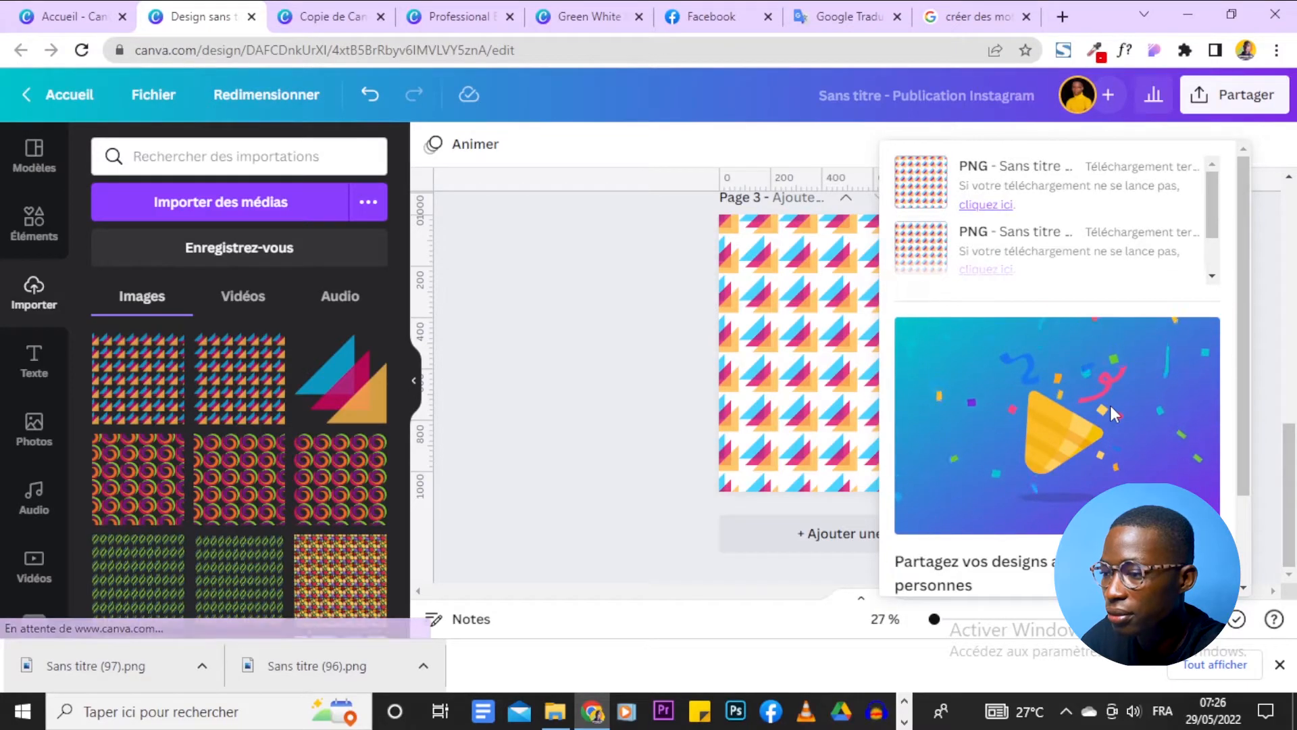
Upload the downloaded Sans titre (98).png to the media library and add a blank page 4 at the end
left_click(651, 379)
left_click_drag(225, 659, 232, 457)
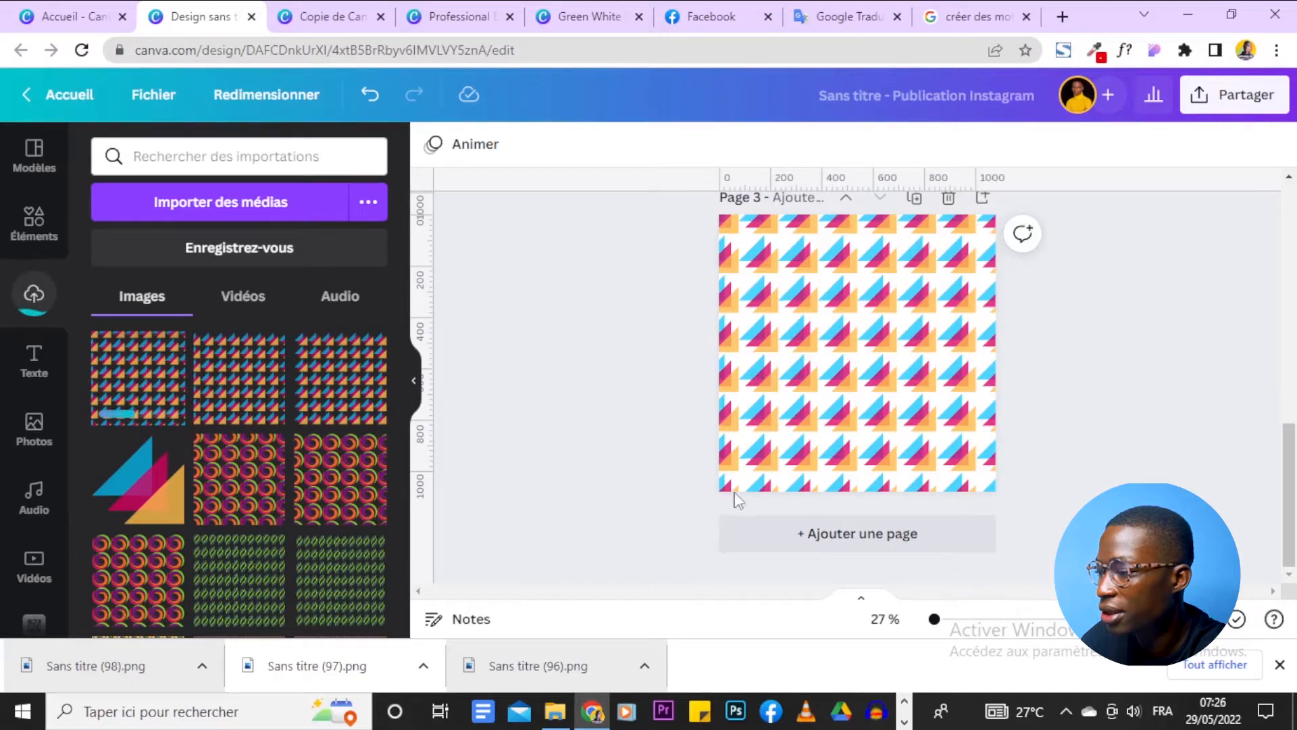
left_click(862, 535)
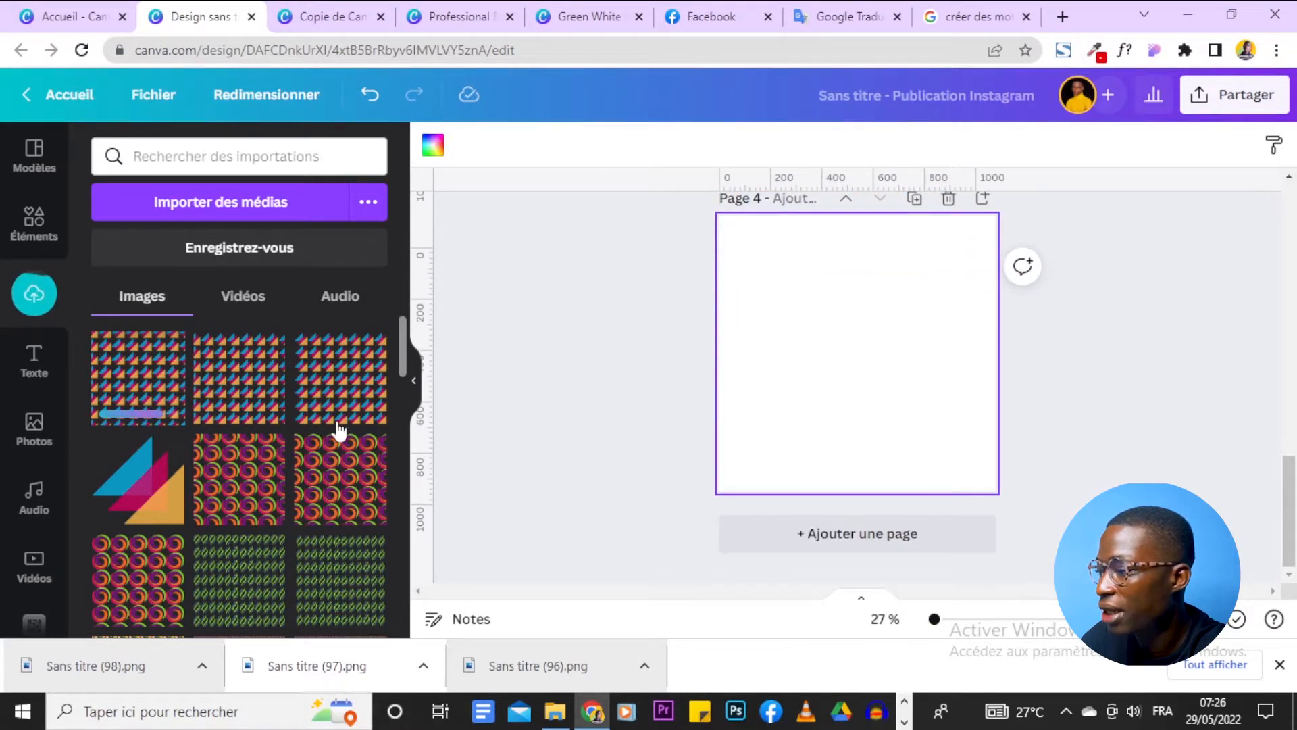
Place the newly uploaded pattern image on page 4 and compare it with the tiling on page 3
left_click(169, 381)
scroll(1052, 383, "up", 2)
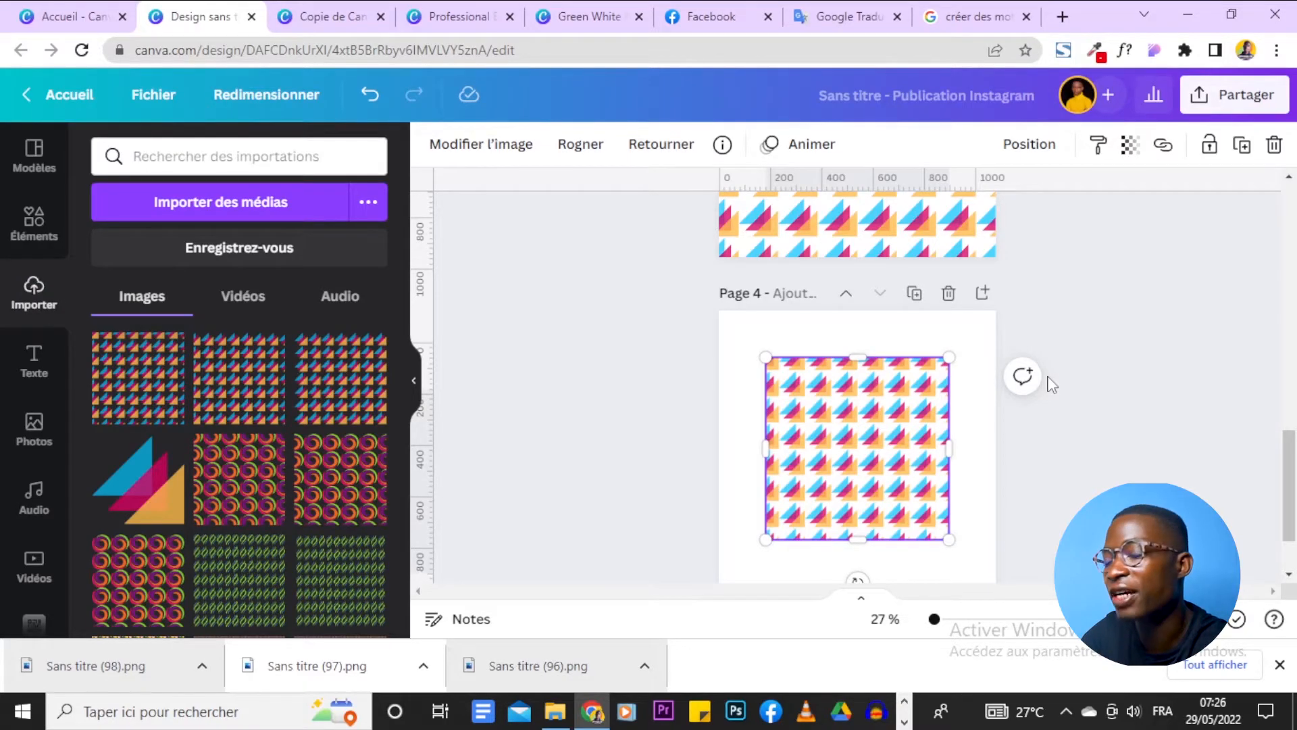
scroll(1053, 384, "up", 12)
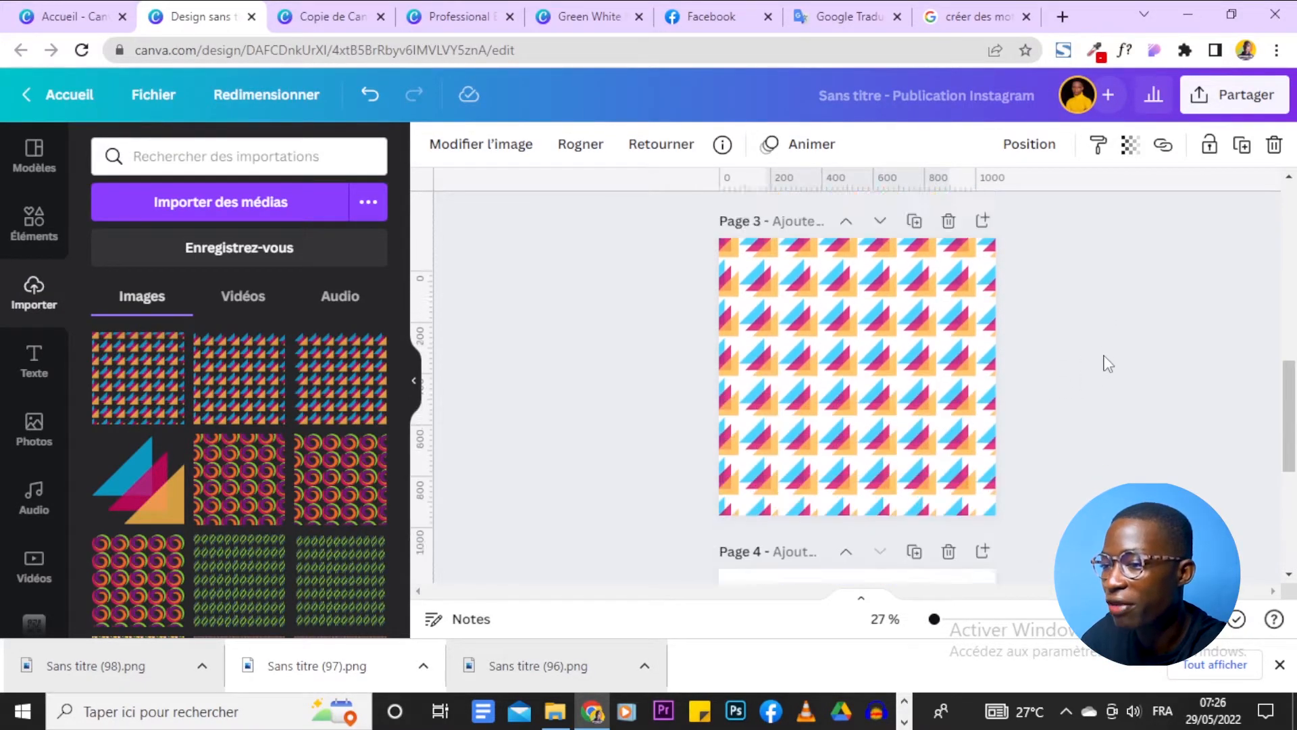
scroll(847, 386, "down", 12)
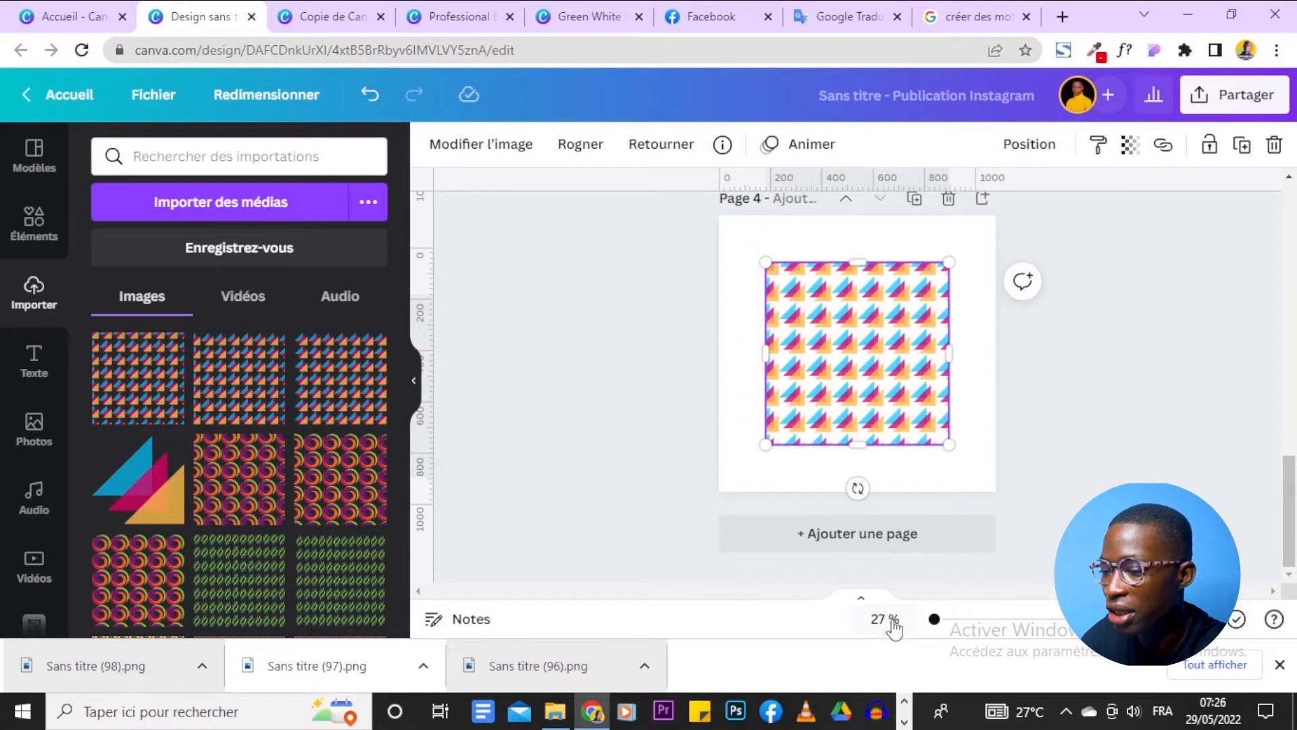
Shrink the pattern image on page 4 to about 260 px wide
left_click_drag(938, 620, 951, 620)
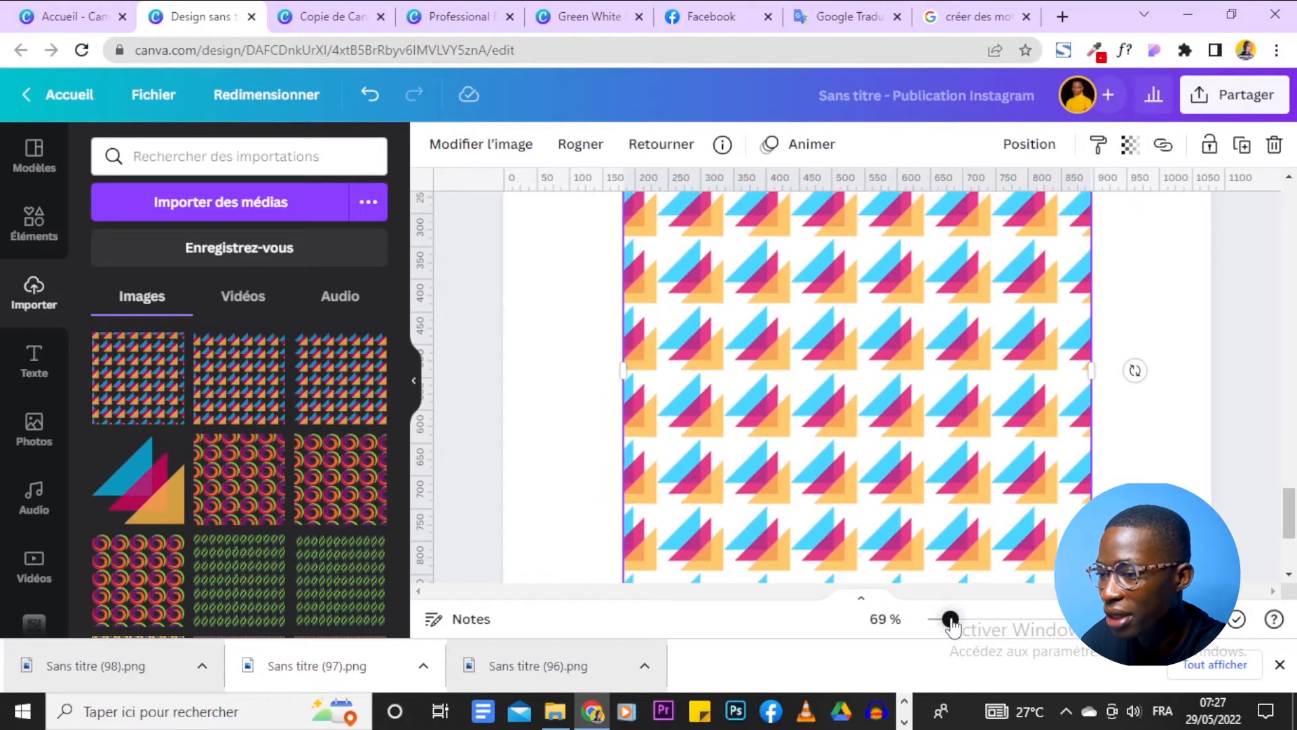
scroll(1210, 467, "up", 3)
left_click_drag(1087, 343, 818, 353)
left_click_drag(777, 399, 815, 331)
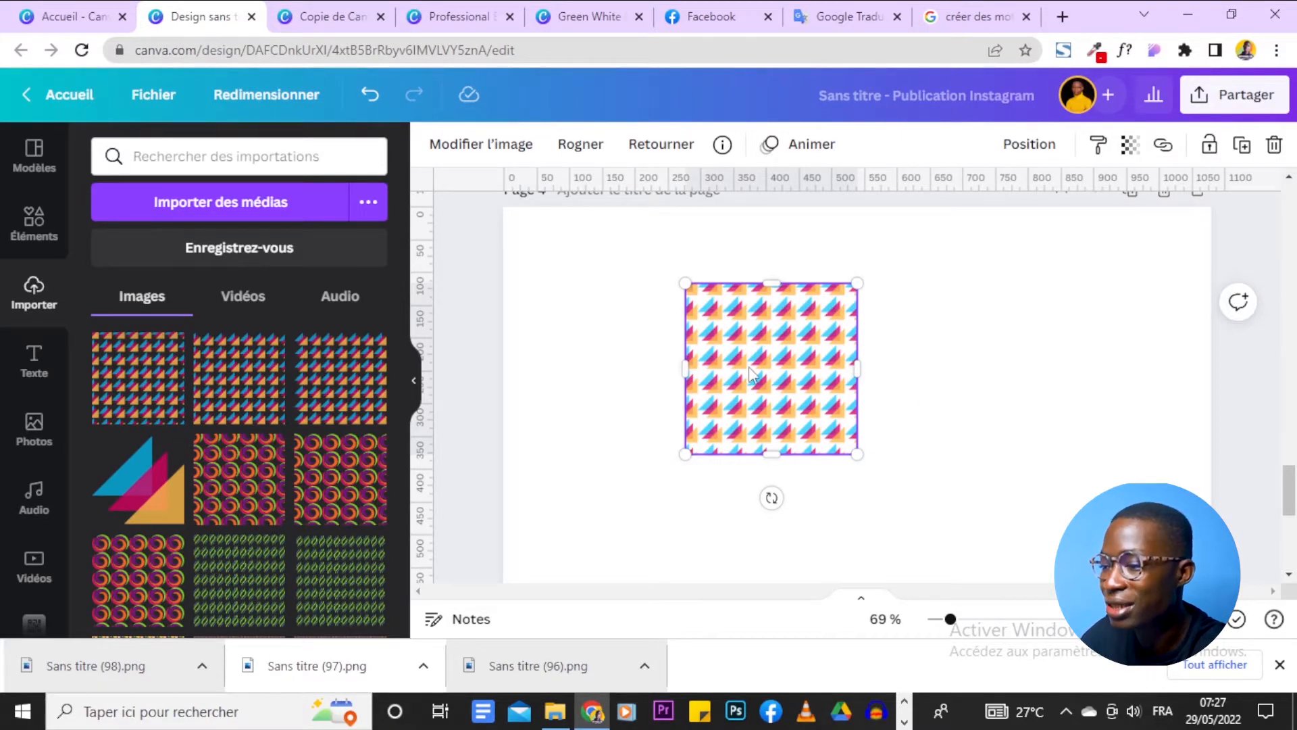
Move the reduced pattern tile into page 4's top-left corner and place a duplicate flush against its right edge
left_click_drag(743, 375, 776, 275)
key("ctrl+d")
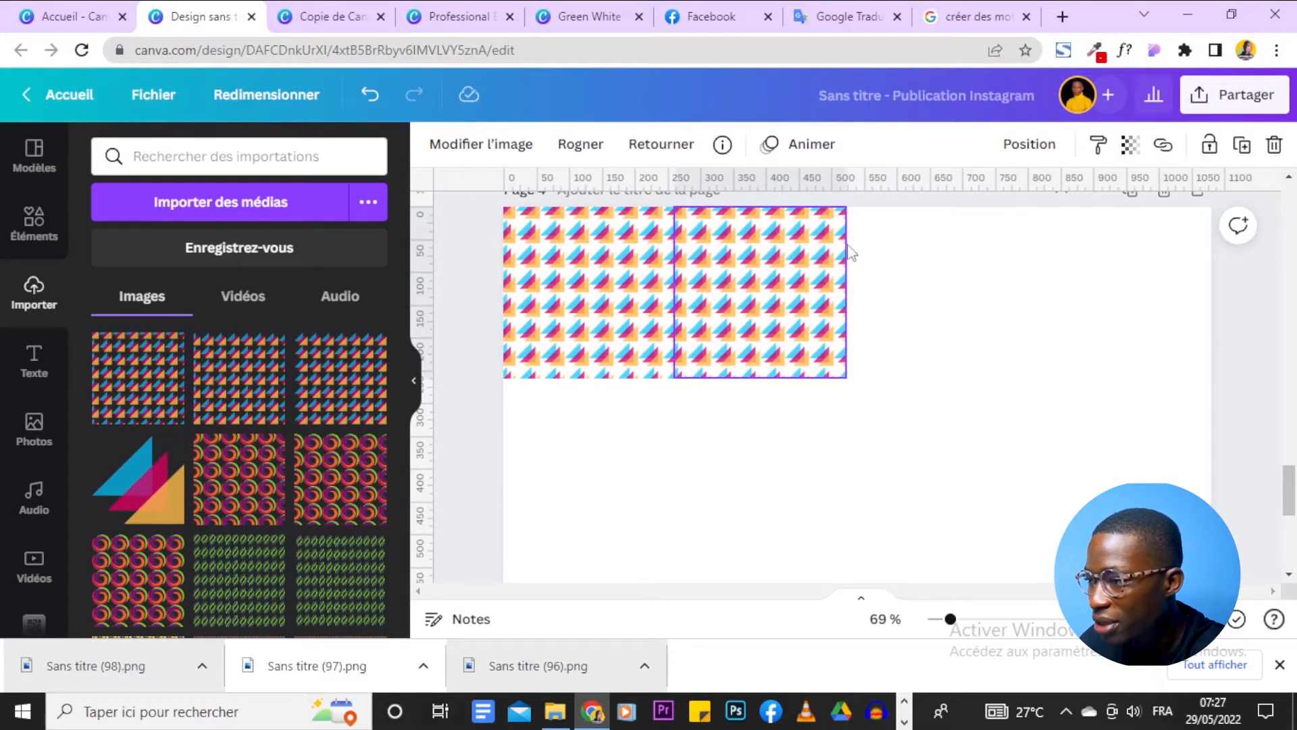
left_click(918, 250)
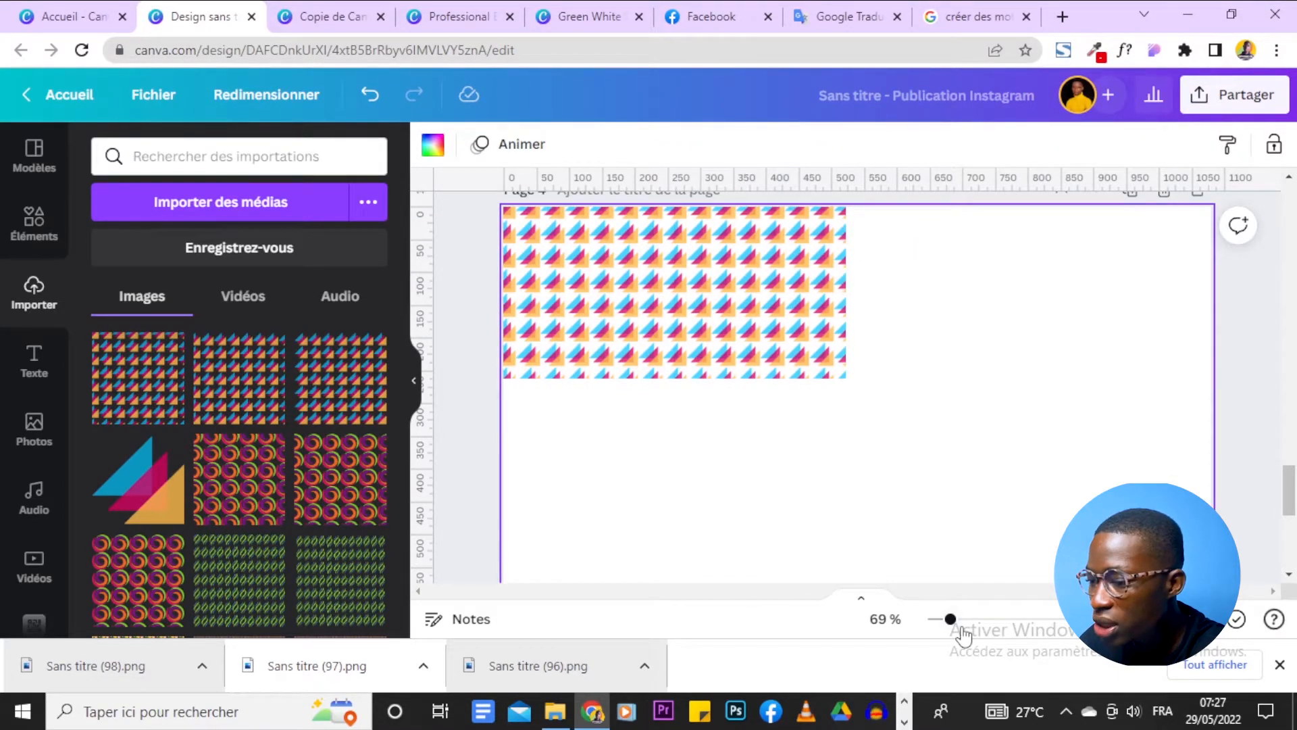
Fine-adjust the second tile's position so its left edge meets the first tile without a gap or overlap
left_click_drag(952, 620, 833, 600)
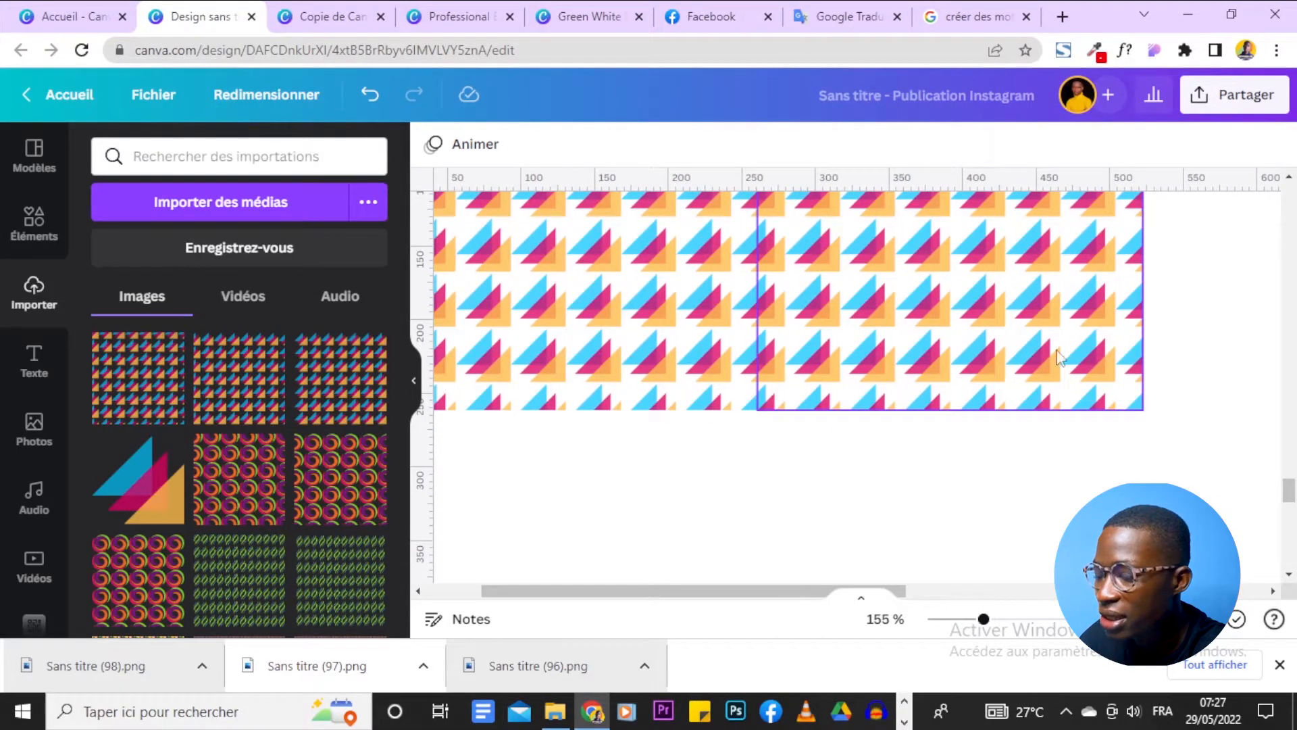
scroll(1081, 337, "down", 5)
left_click(838, 374)
left_click_drag(838, 373, 836, 366)
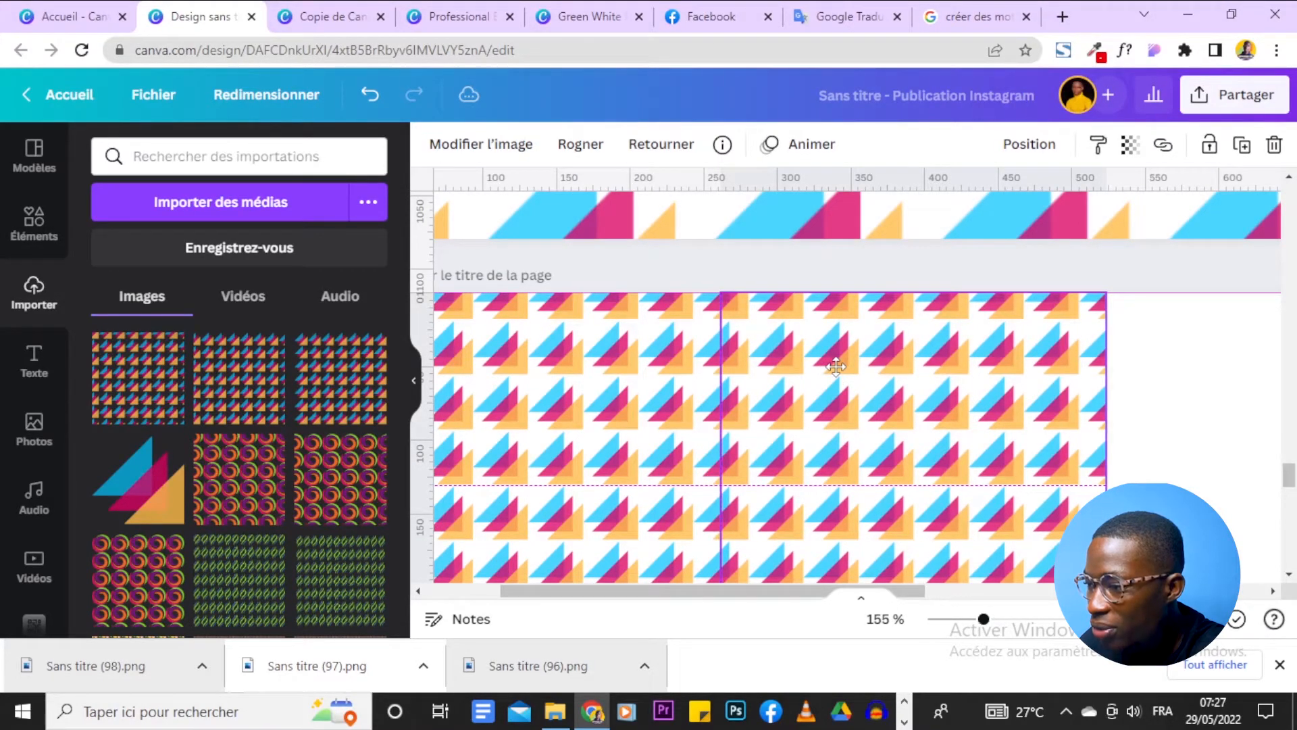
left_click(1192, 371)
left_click(1098, 385)
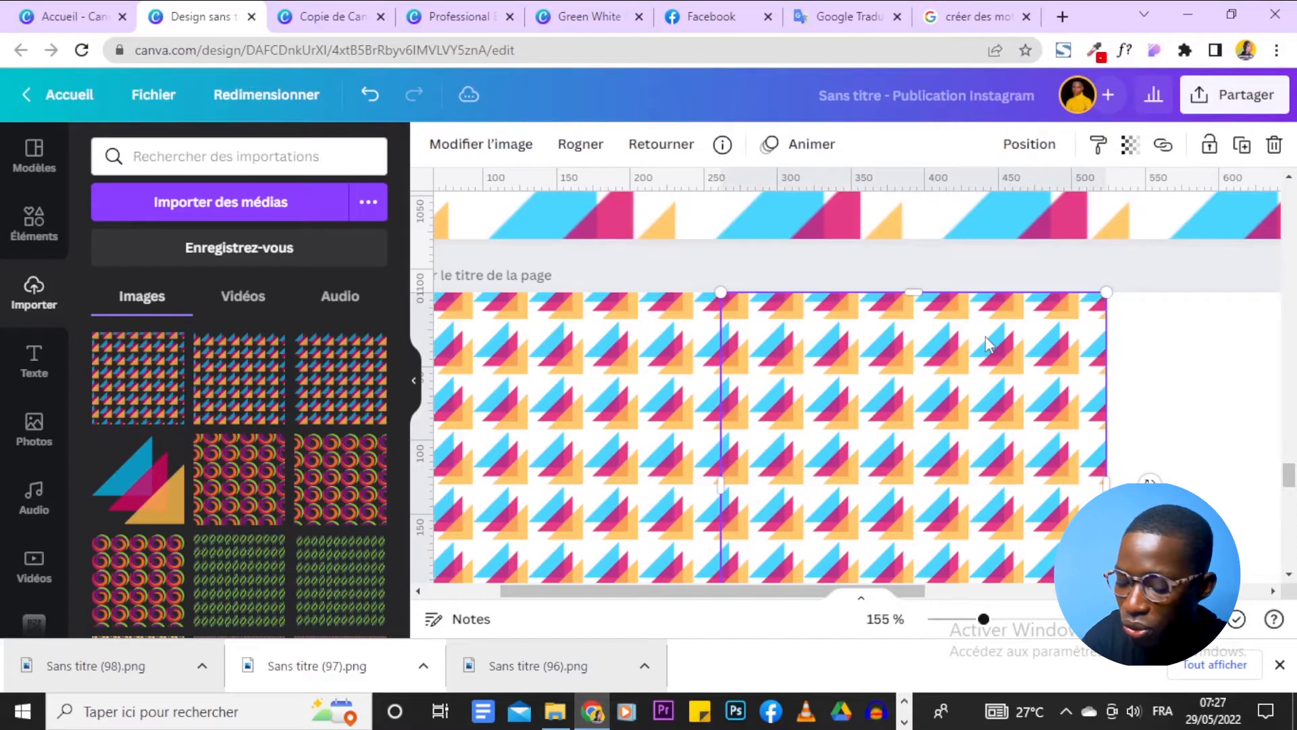
Examine the seam between the two tiles on page 4 along its full height
left_click(1210, 347)
scroll(1214, 351, "down", 1)
scroll(1215, 351, "down", 3)
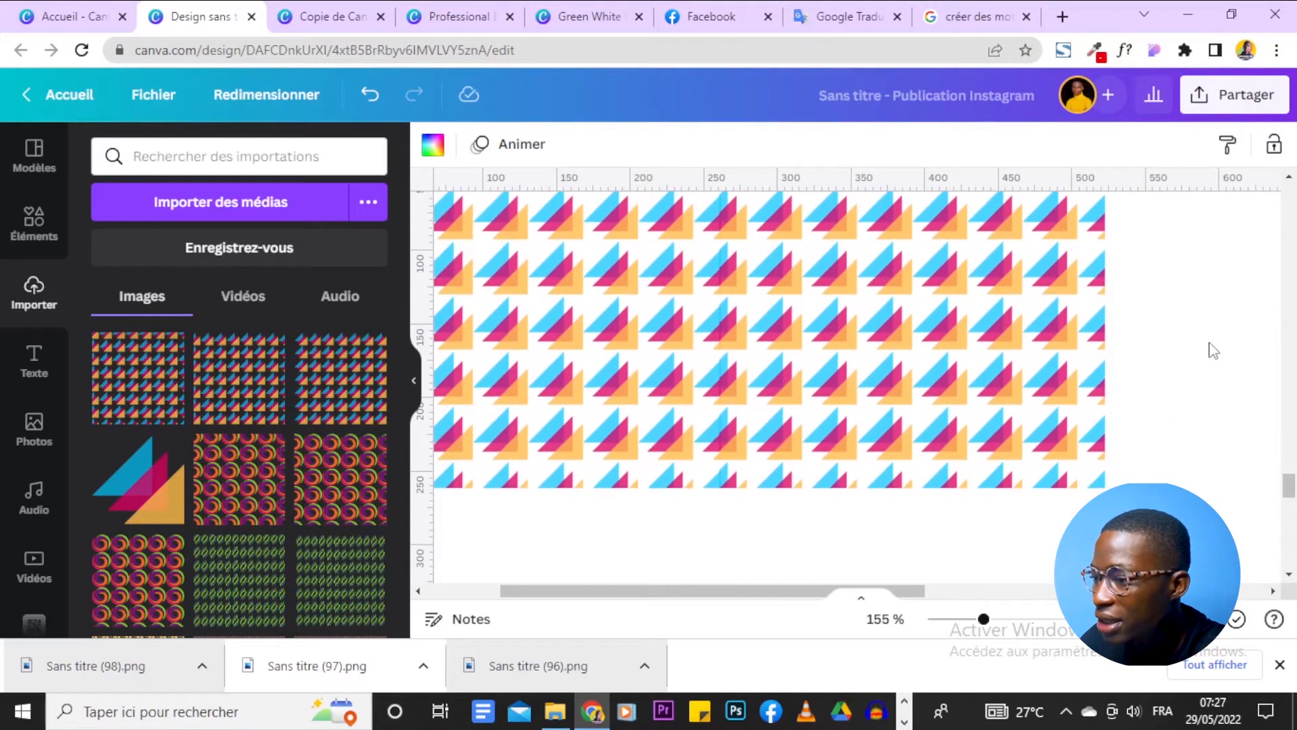
left_click(1104, 331)
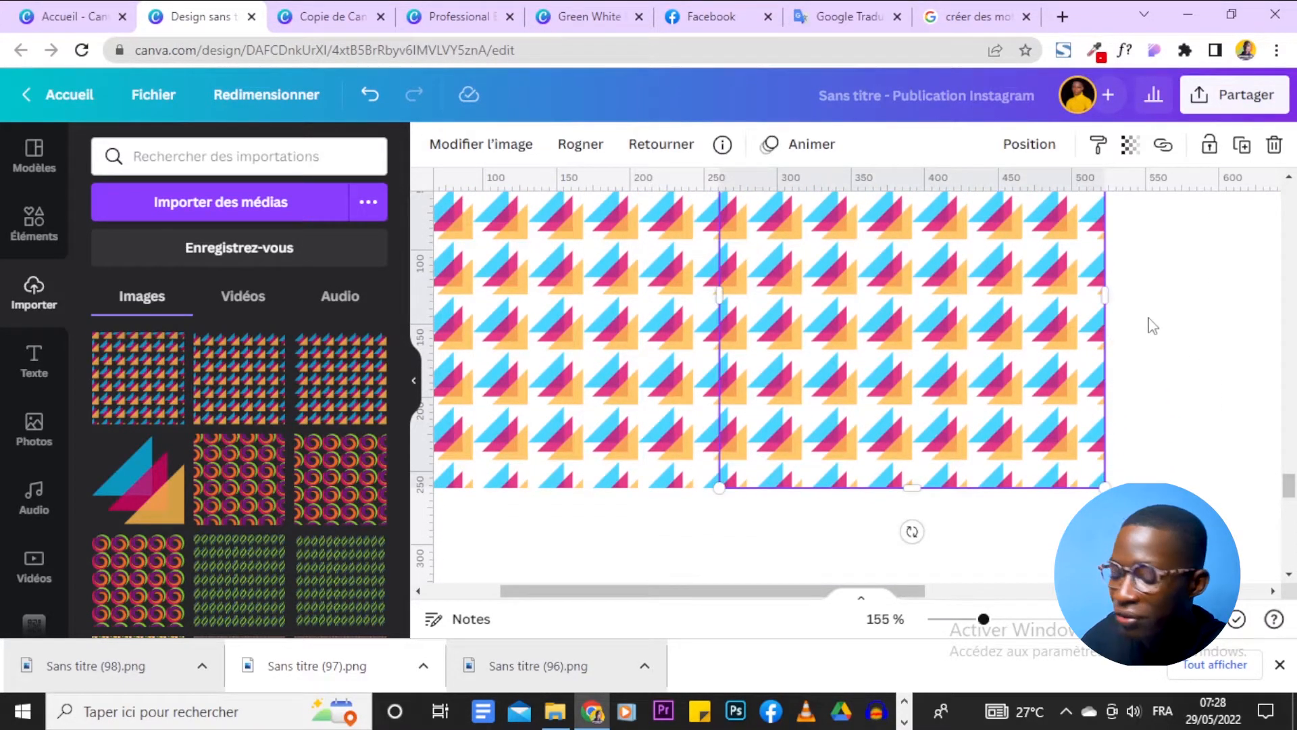
left_click(1183, 343)
scroll(1201, 337, "up", 5)
scroll(1201, 337, "down", 2)
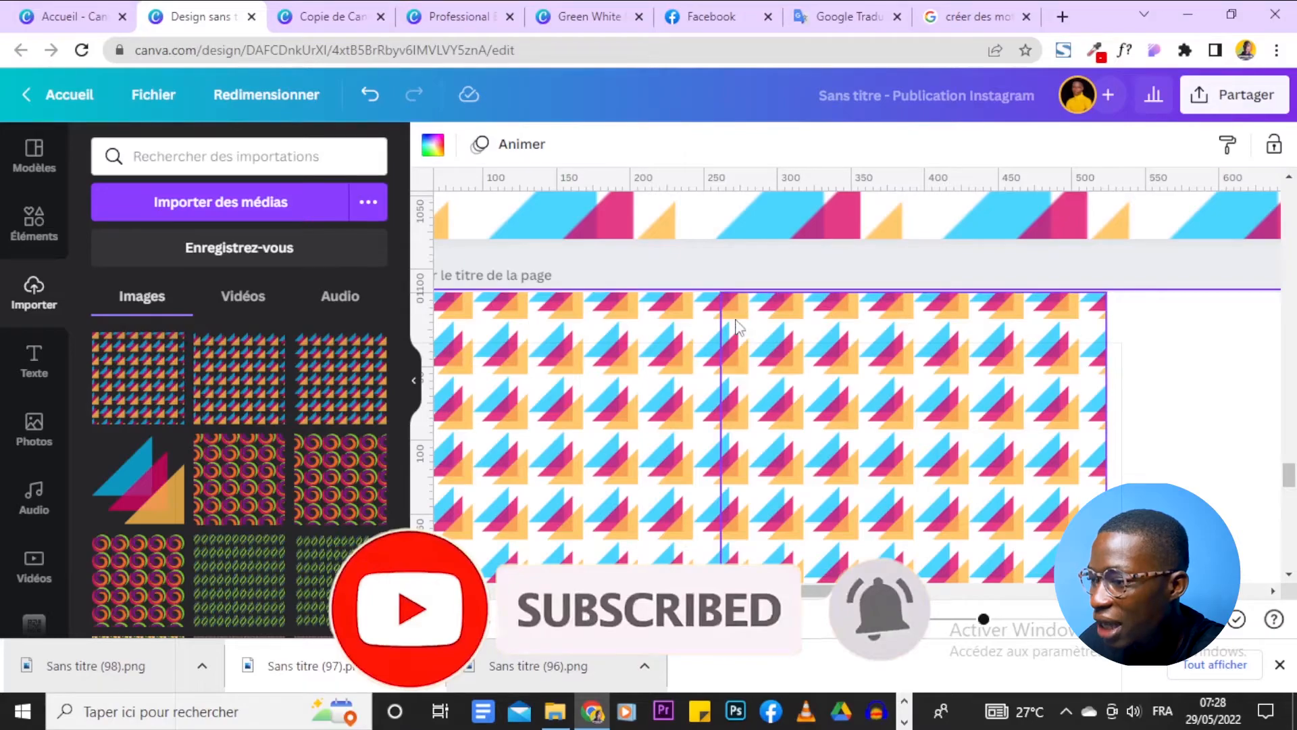
Add two more copies of the pattern tile side by side, making a row of four across page 4
left_click_drag(983, 619, 955, 620)
left_click(816, 482)
left_click_drag(779, 427, 982, 433)
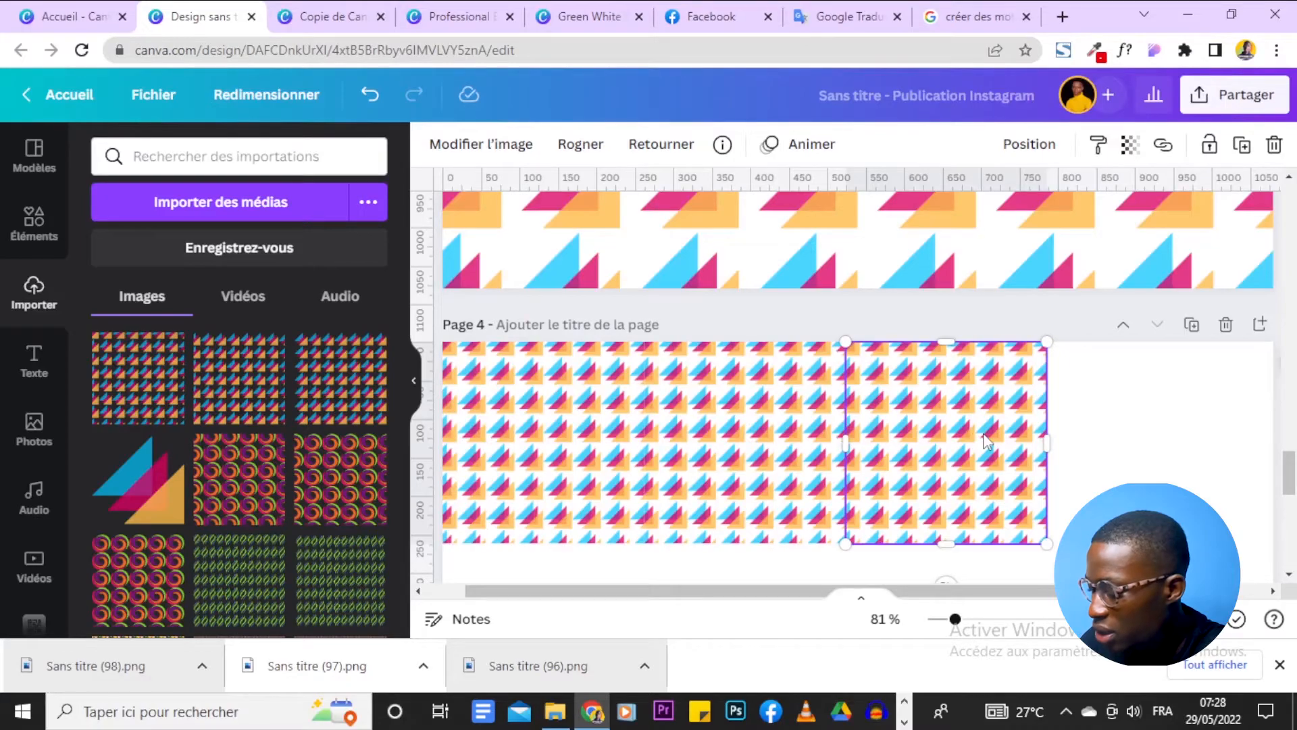
key("ctrl+d")
scroll(1295, 451, "down", 4)
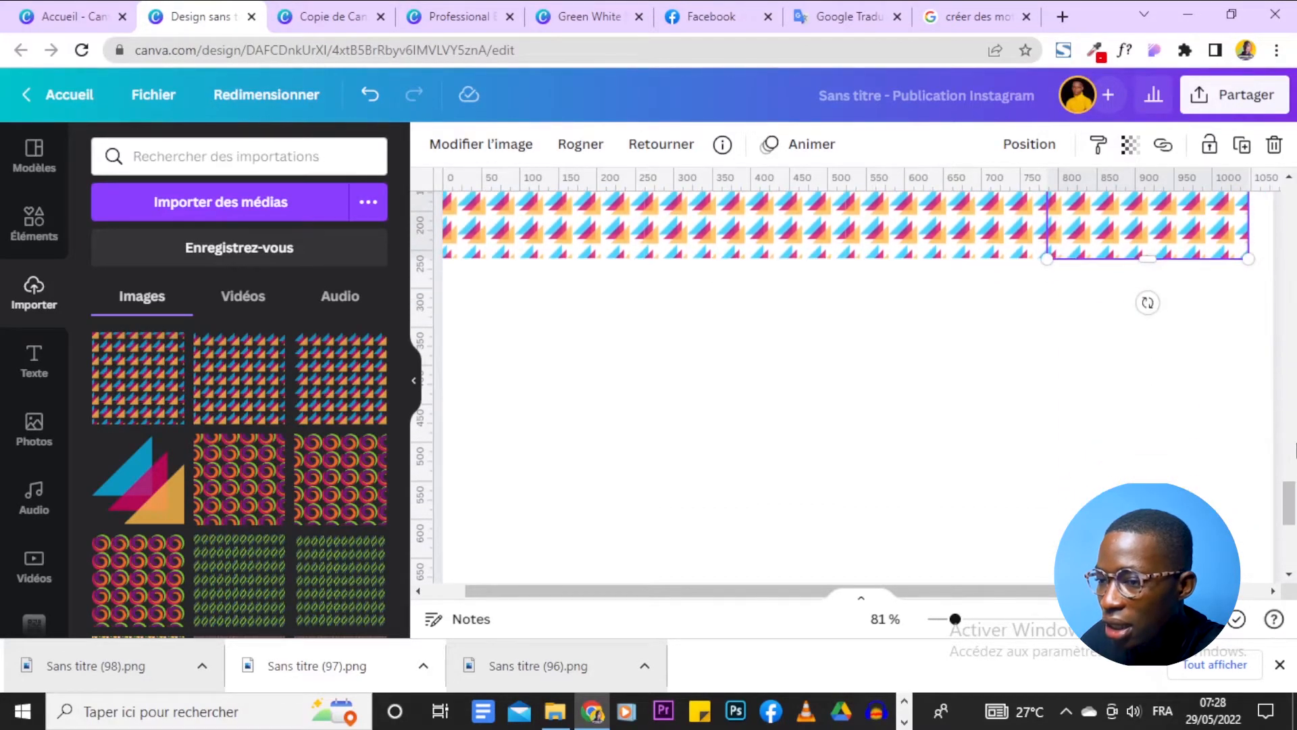
Select all four tiles of the row and enlarge them together to span the full page width
mouse_move(955, 621)
left_mouse_down()
mouse_move(933, 618)
mouse_move(947, 621)
left_mouse_up()
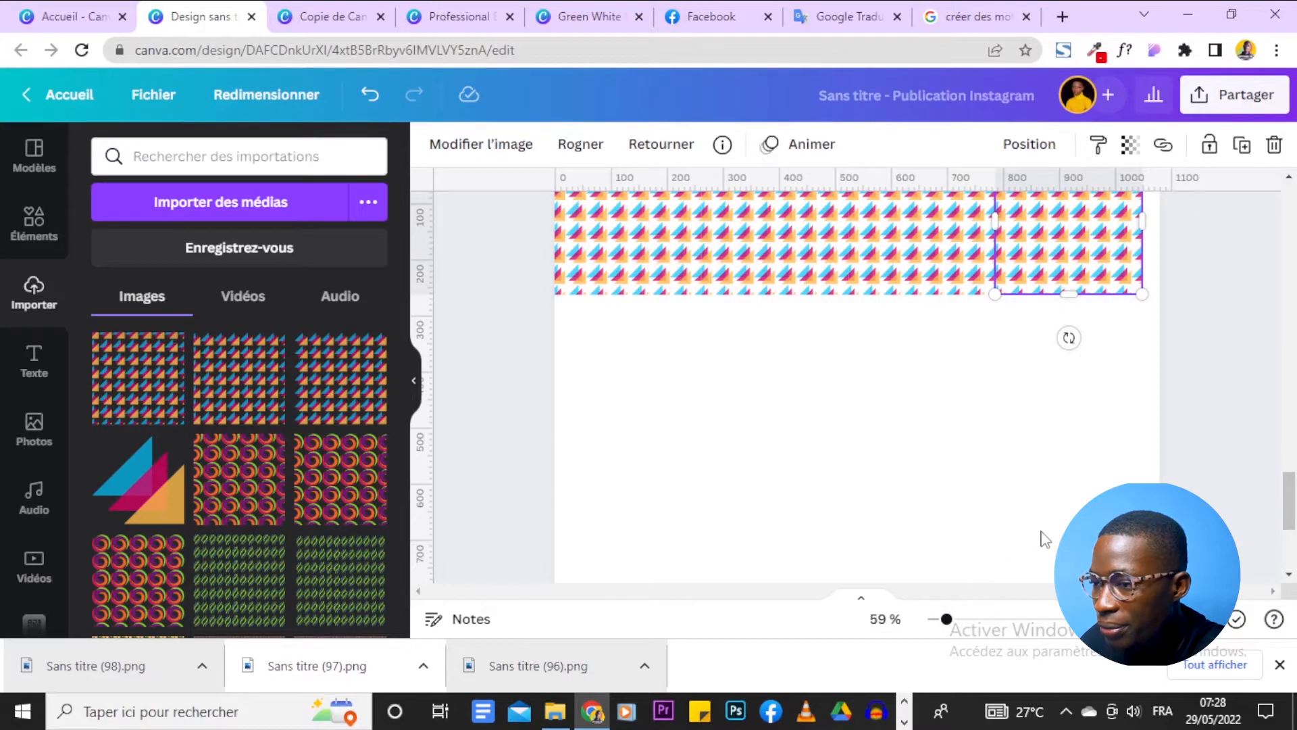
scroll(1044, 537, "up", 3)
scroll(1044, 537, "down", 2)
left_click(1203, 408)
left_click_drag(1241, 354, 1160, 393)
Duplicate the four-tile row and place the copy directly below it as the second row
key("ctrl+d")
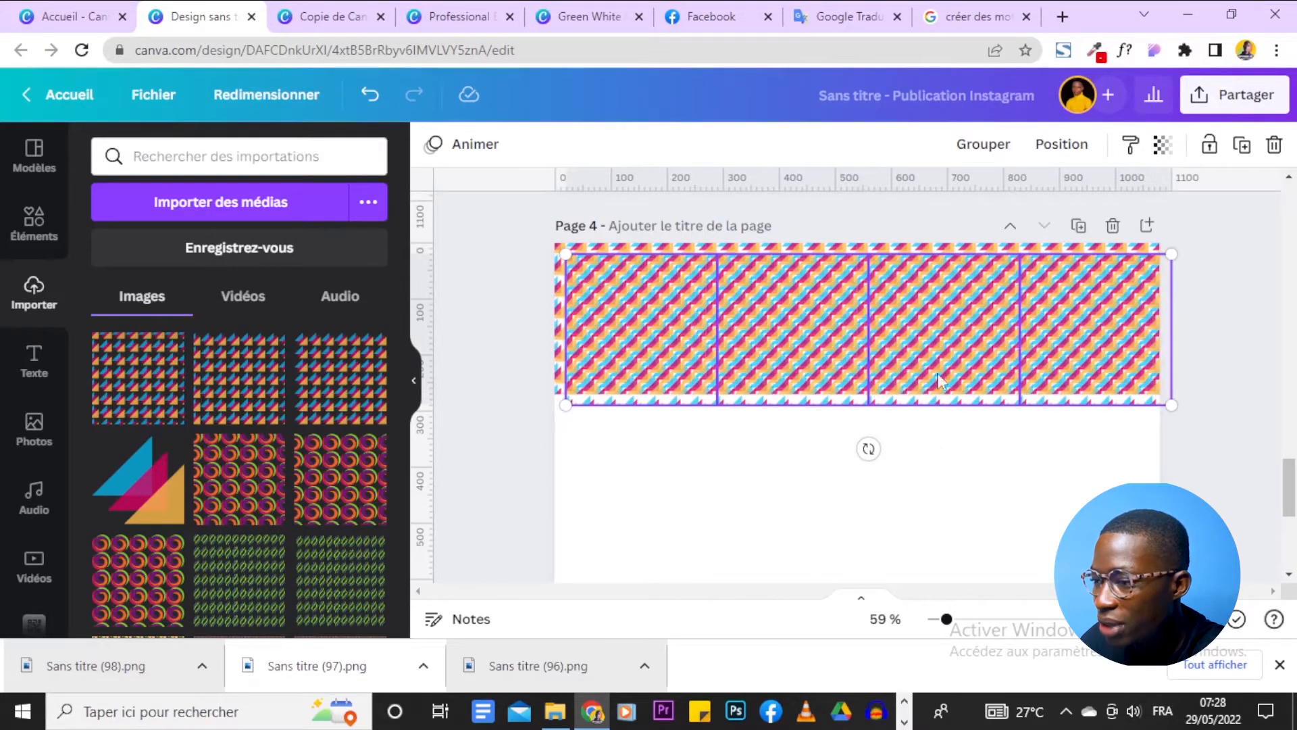
scroll(903, 396, "down", 2)
left_click_drag(874, 299, 876, 391)
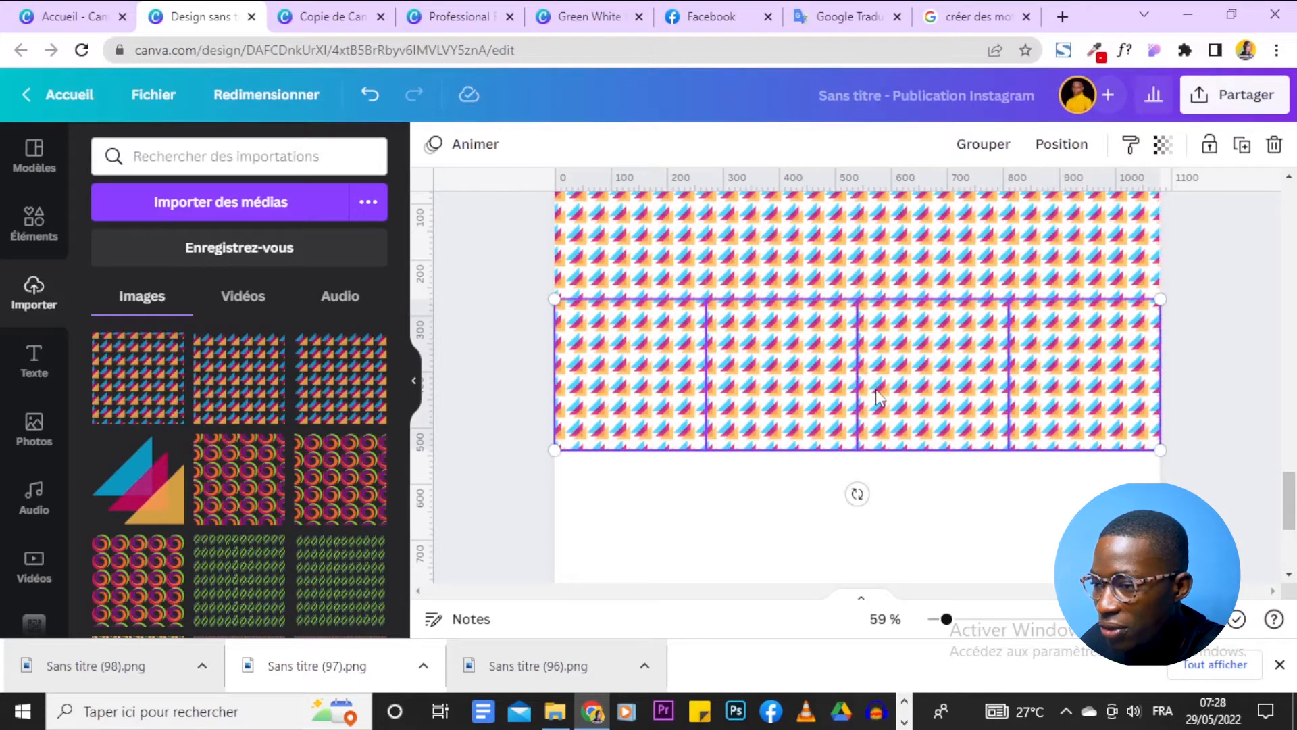
left_click(1187, 266)
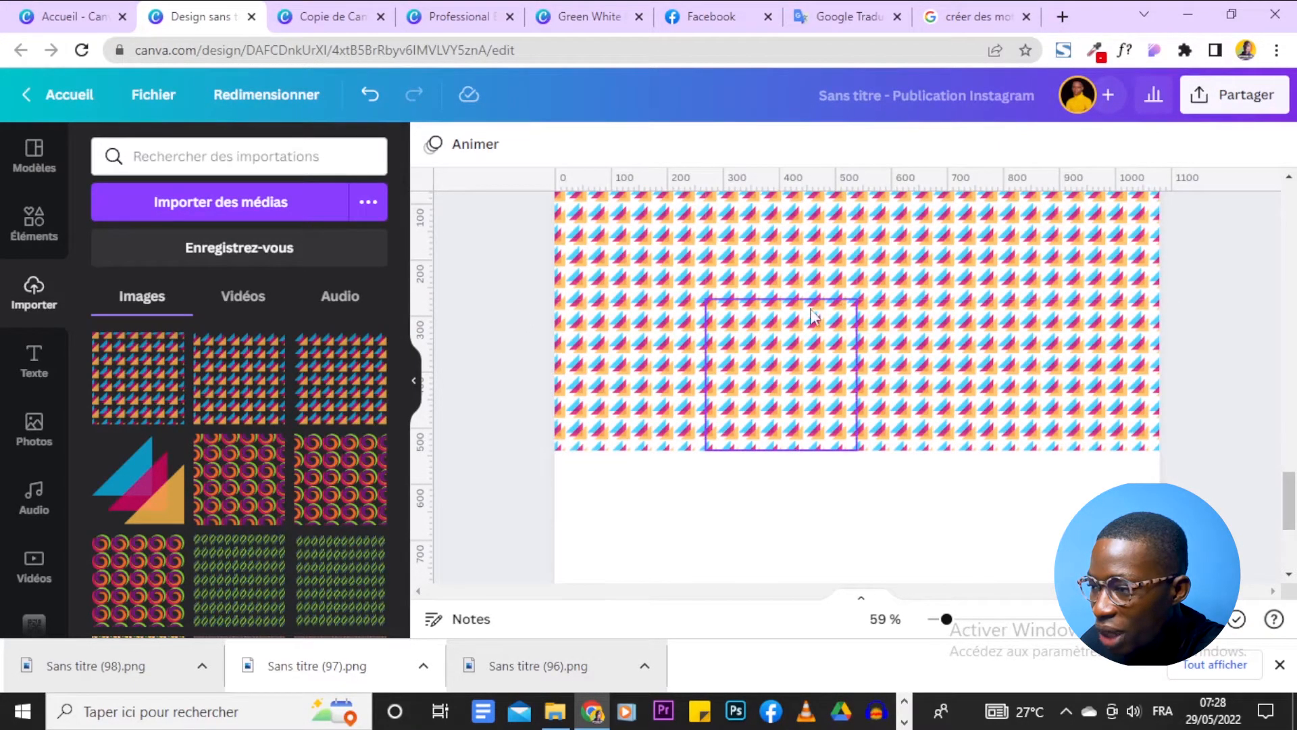
Duplicate the second row of tiles and place the copy flush beneath it as the third row
left_click(1092, 367)
left_click(1093, 274)
left_click_drag(1245, 363, 467, 386)
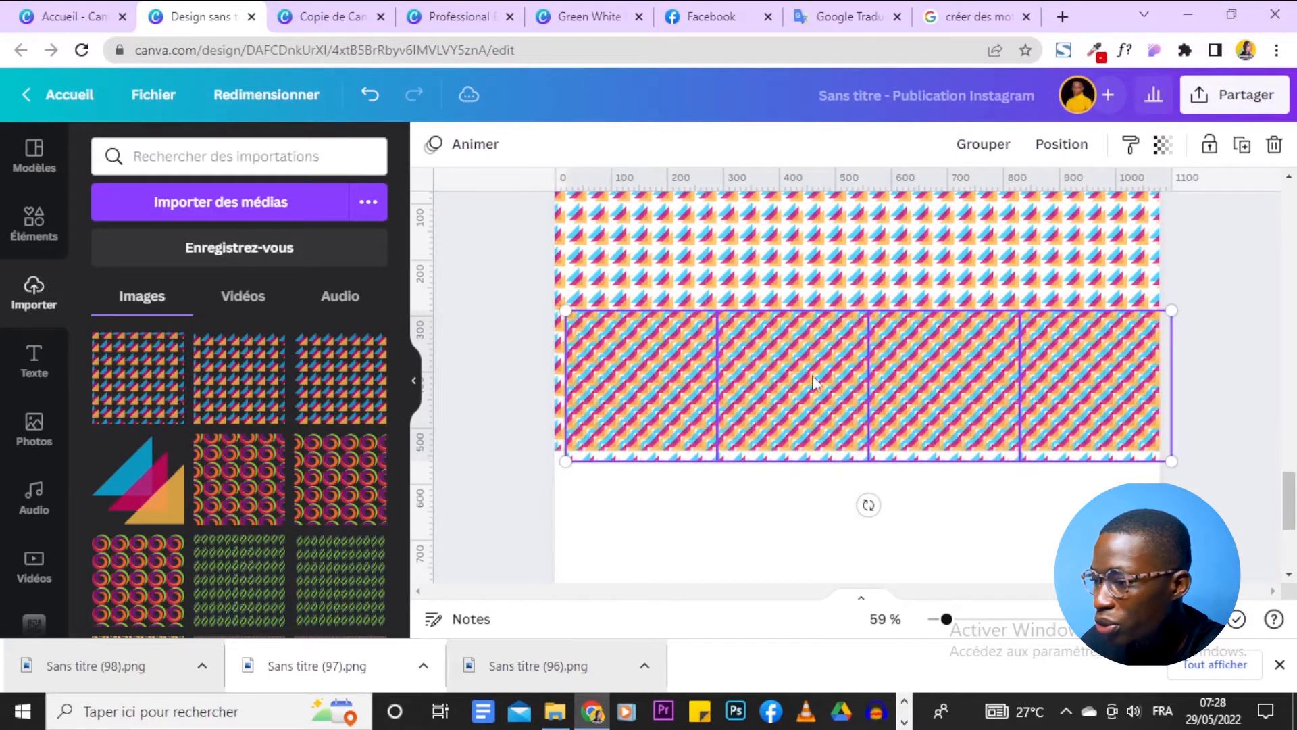
left_click_drag(953, 392, 935, 508)
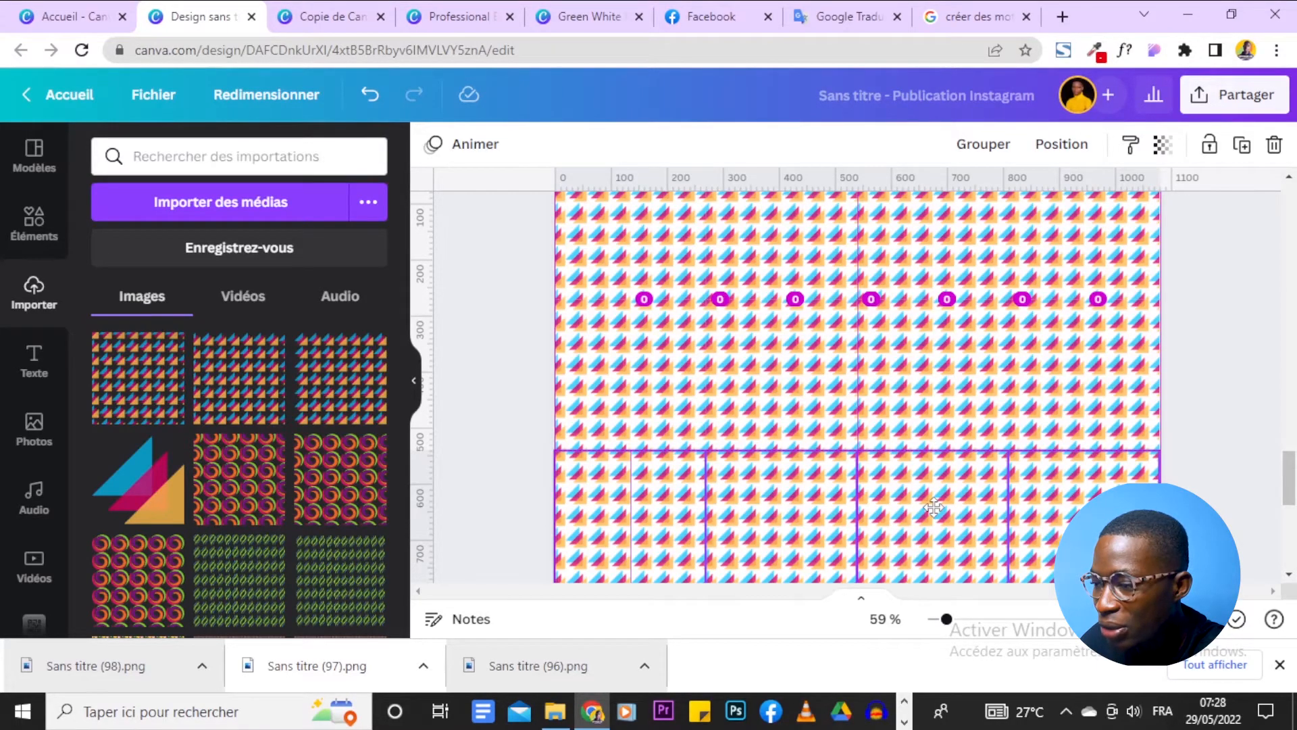
left_click_drag(934, 508, 934, 508)
left_click(1179, 367)
scroll(1185, 369, "down", 3)
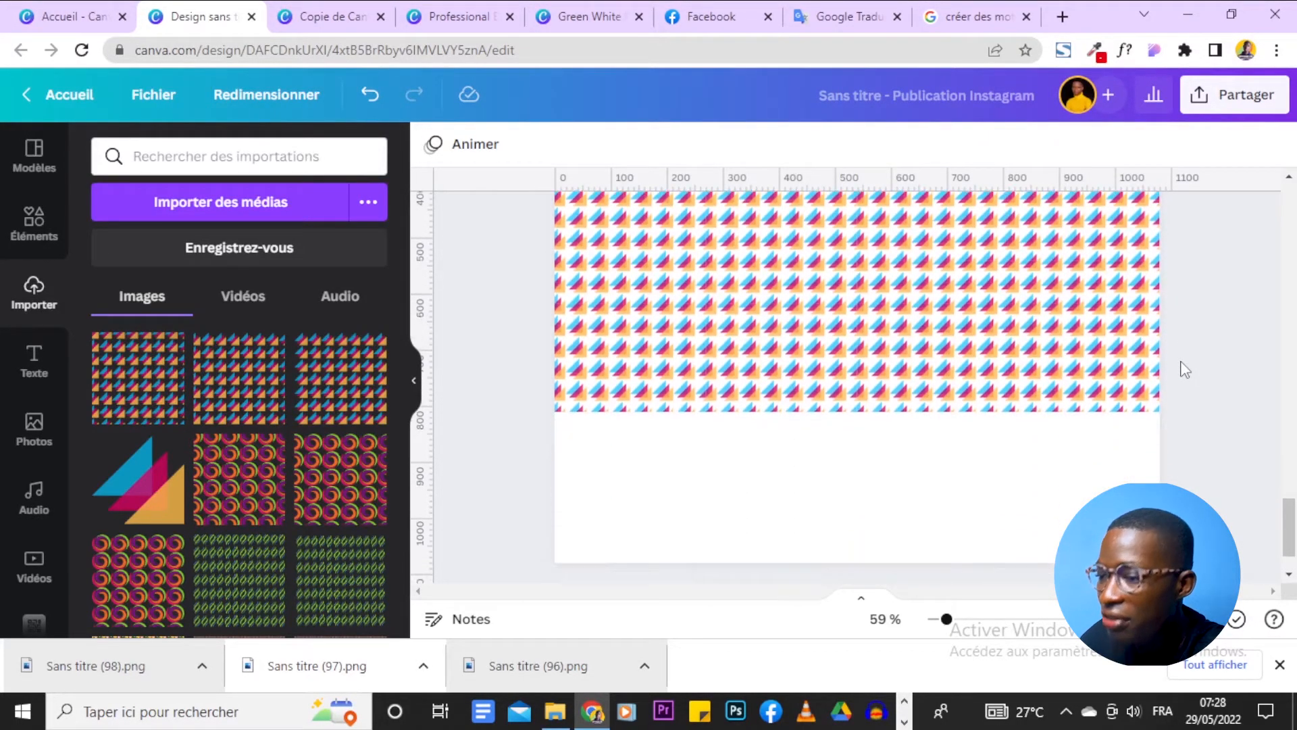
Duplicate the third row of tiles and place the copy below it, filling page 4 to its lower edge
left_click(669, 358)
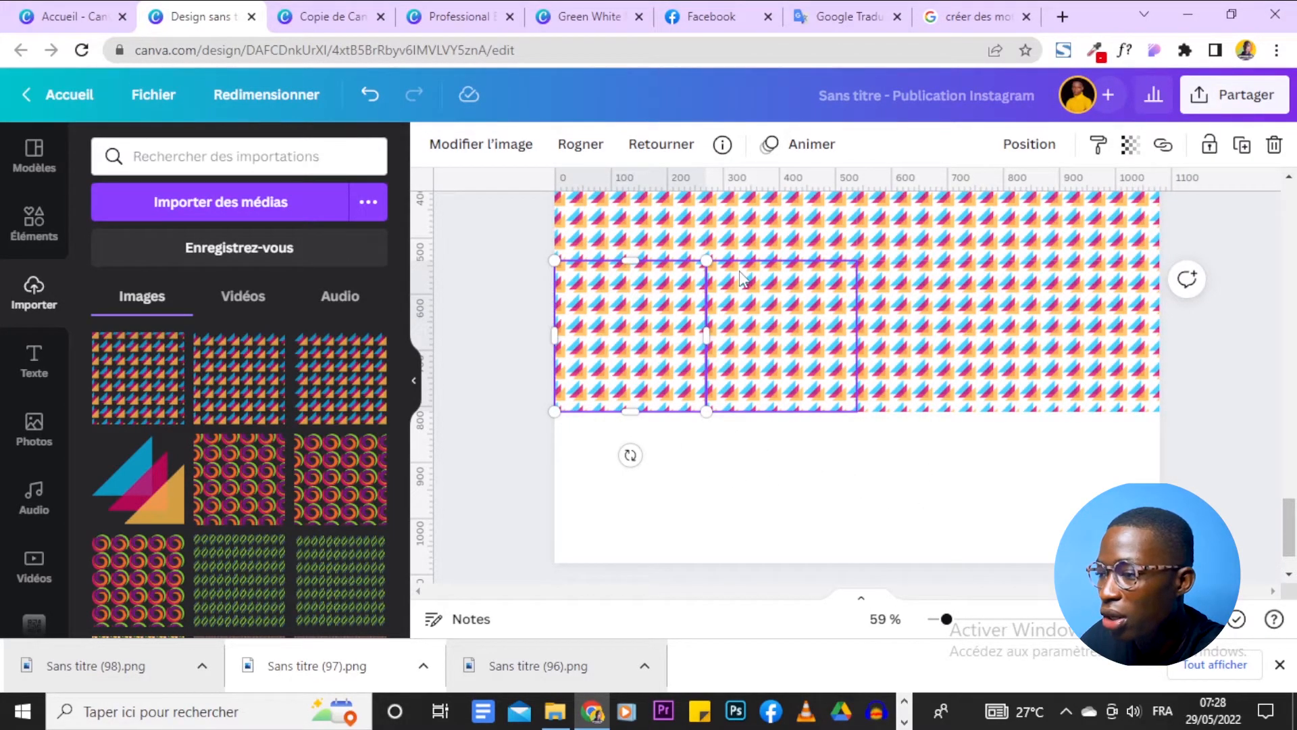
scroll(621, 351, "up", 5)
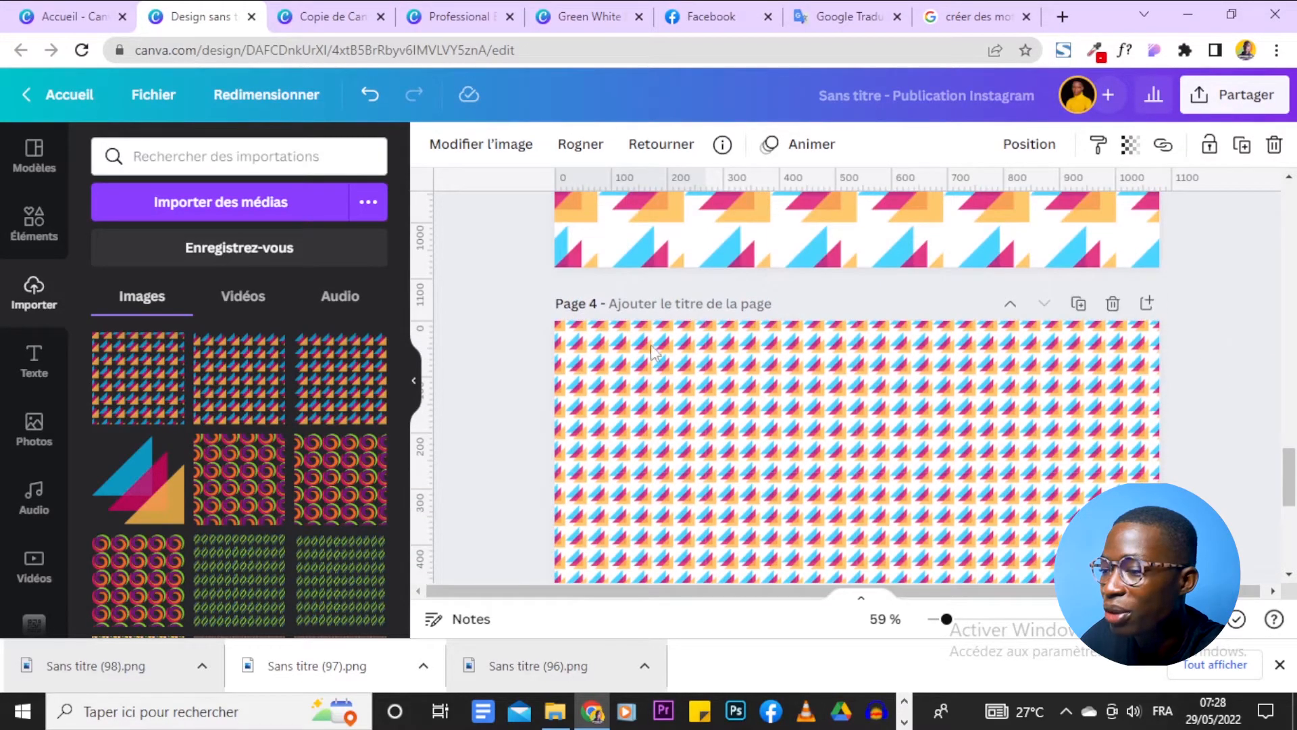
left_click(1225, 365)
scroll(1268, 365, "down", 5)
left_click_drag(1268, 362, 405, 366)
left_click_drag(693, 331, 694, 482)
left_click(1114, 323)
left_click(1260, 284)
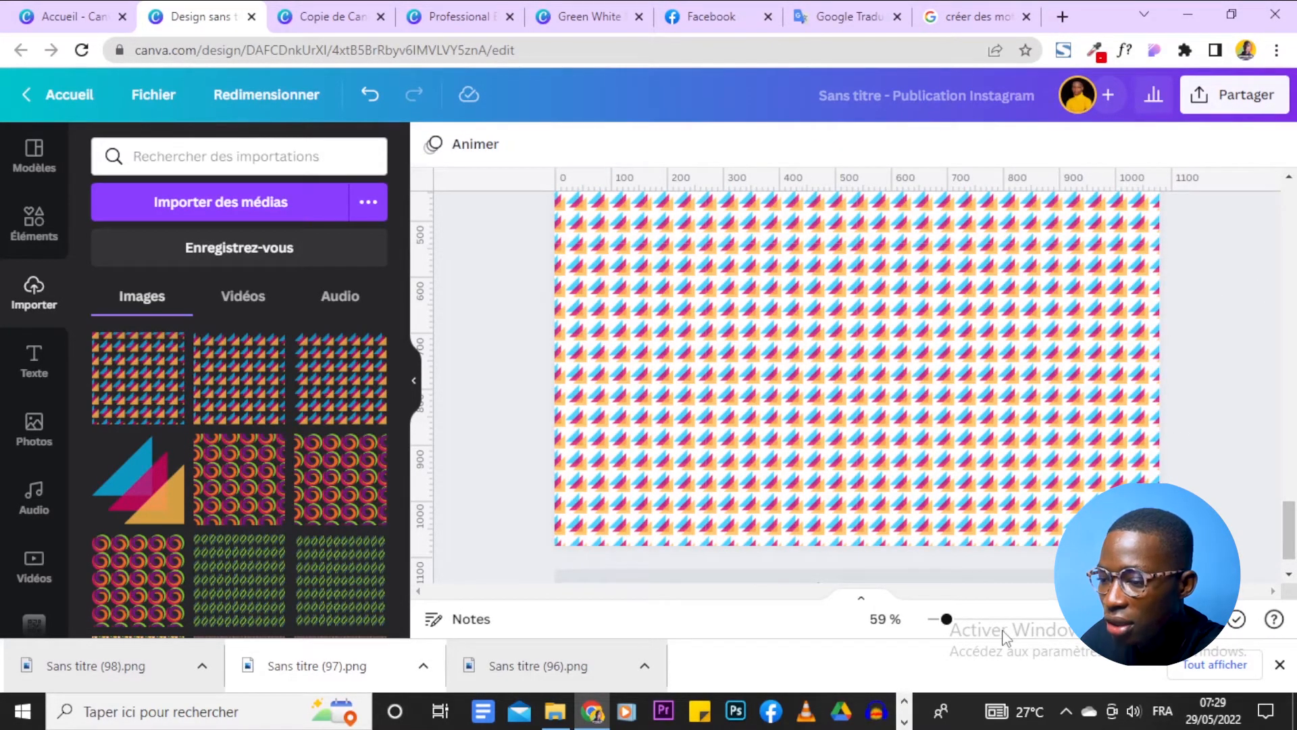
Download only page 4 as a PNG with a transparent background
left_click_drag(953, 623, 938, 618)
scroll(1109, 426, "up", 3)
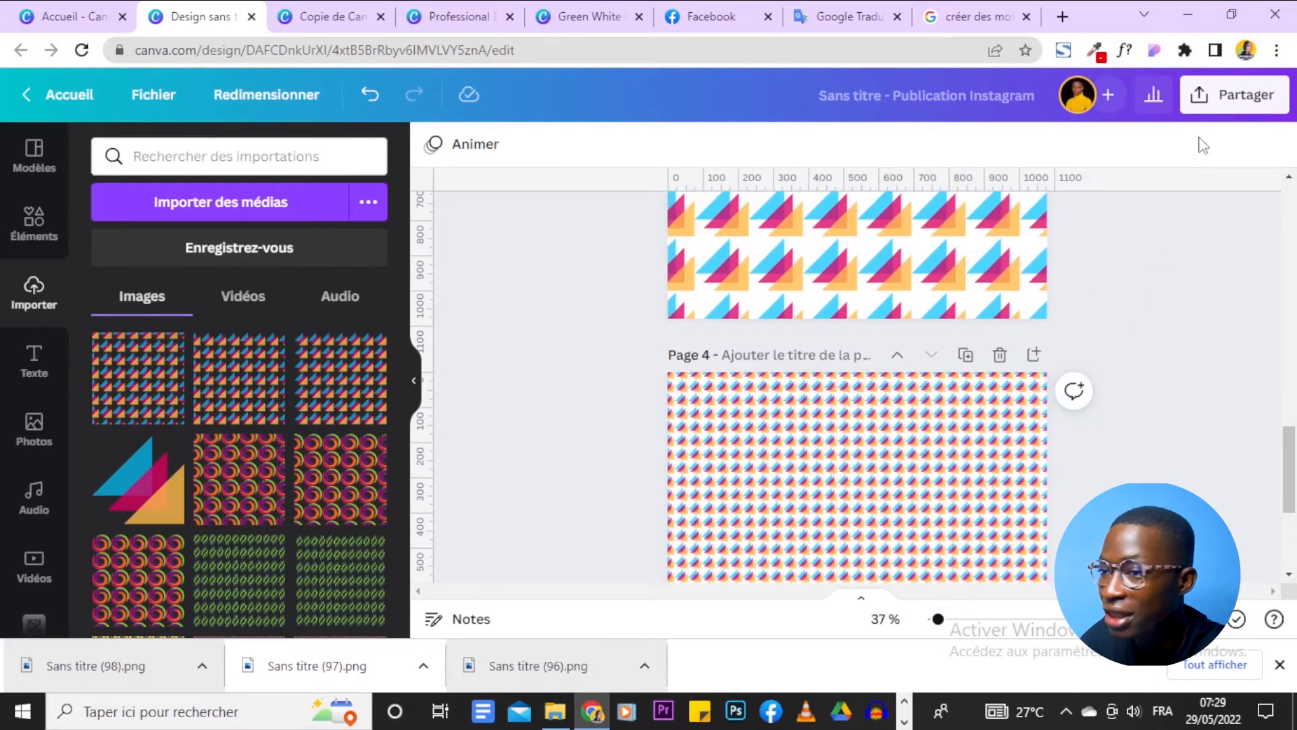
left_click(1236, 94)
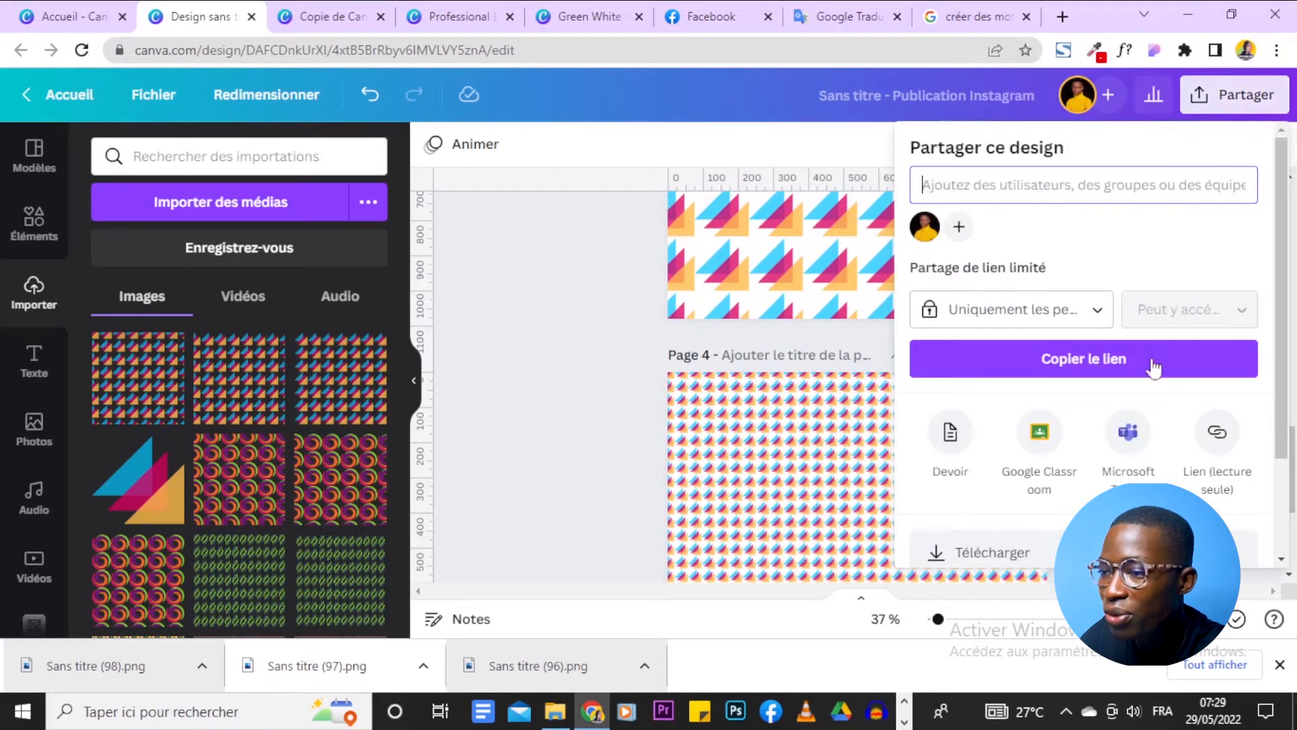
left_click(987, 552)
scroll(1129, 402, "down", 1)
scroll(1129, 401, "down", 2)
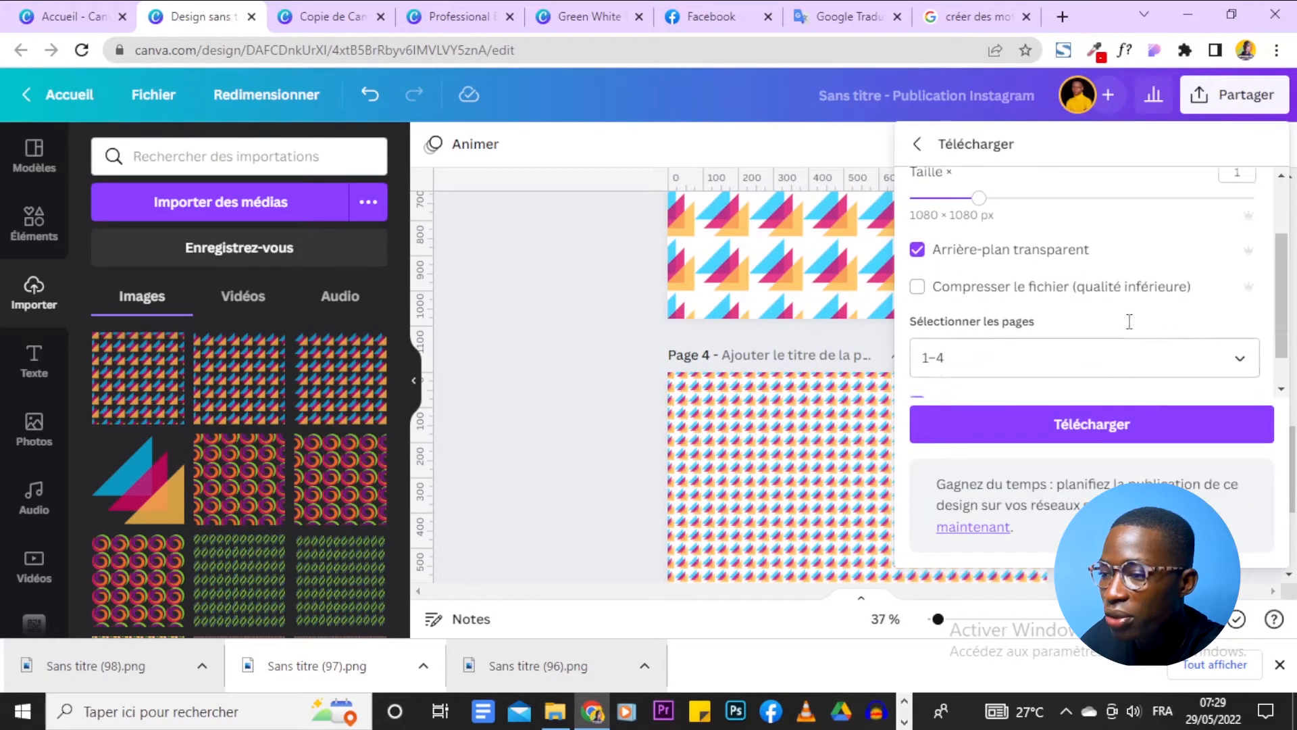
left_click(1129, 306)
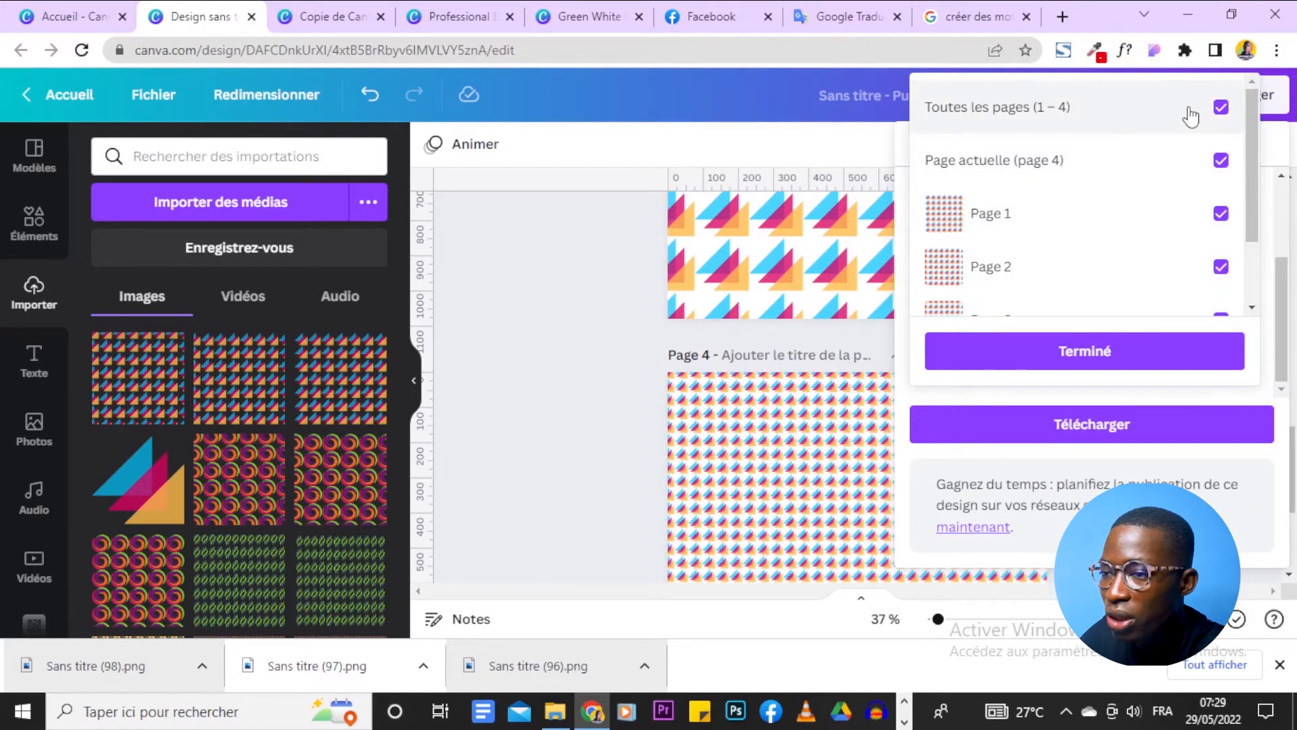
left_click(1108, 108)
scroll(1100, 284, "down", 2)
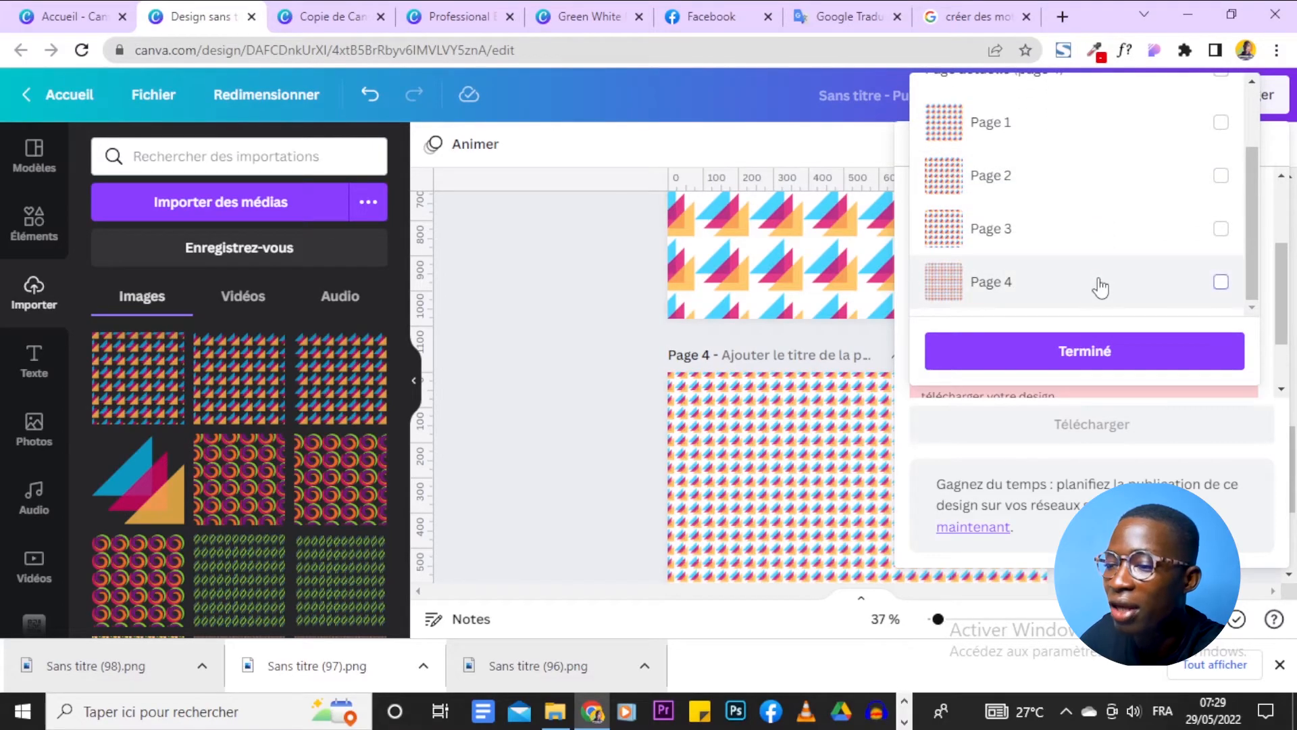
left_click(1101, 287)
left_click(1121, 351)
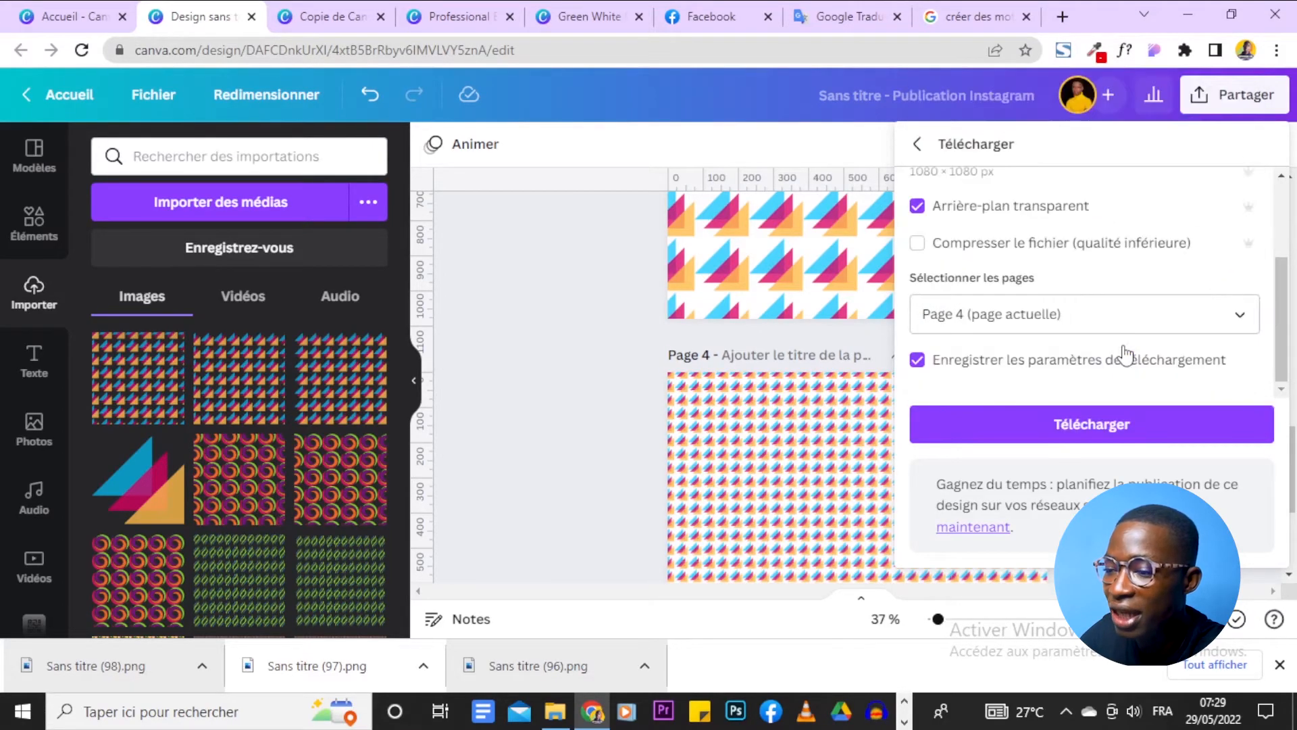
left_click(1123, 427)
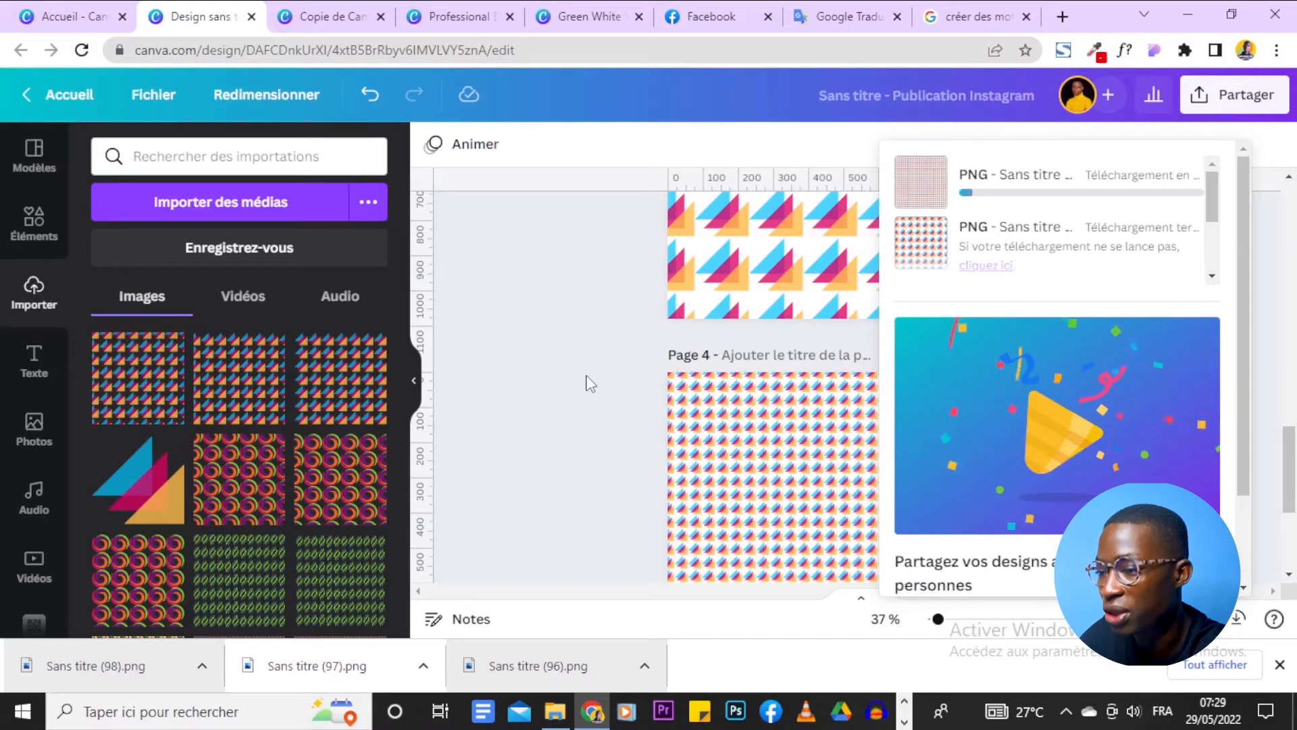
scroll(590, 383, "down", 3)
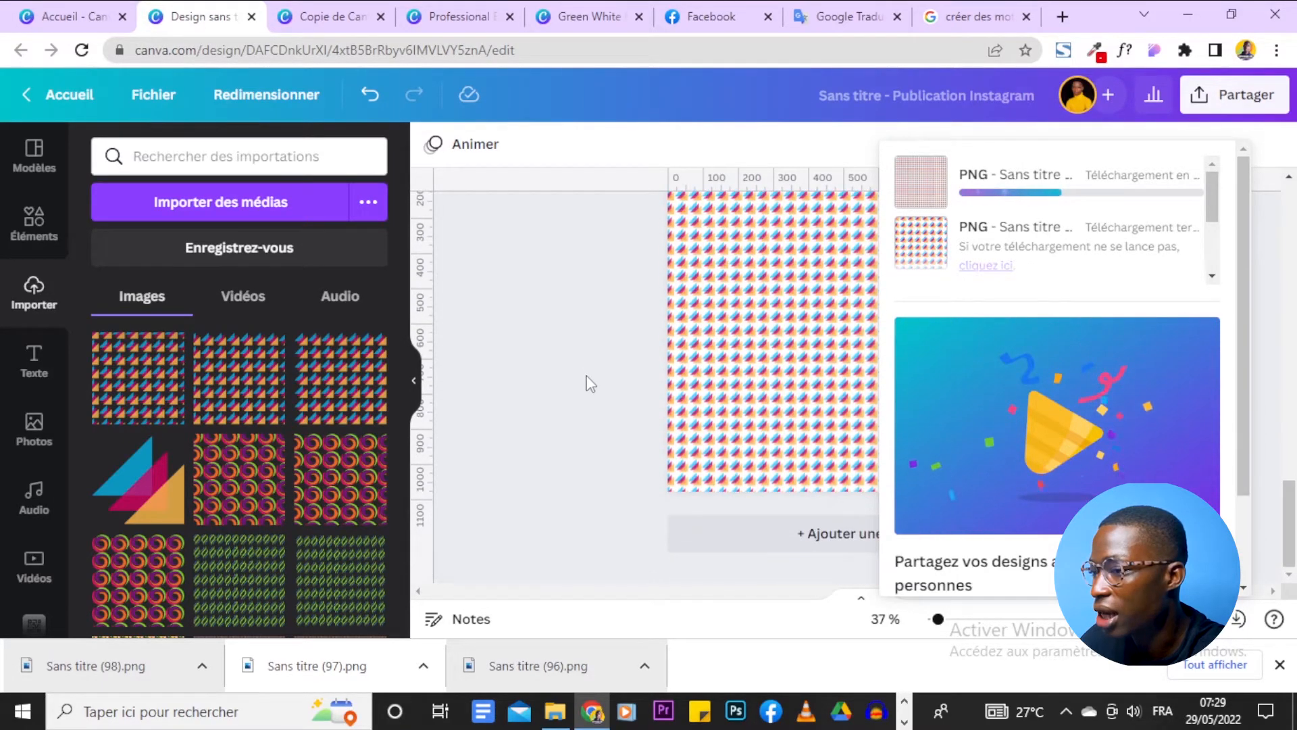
left_click(611, 259)
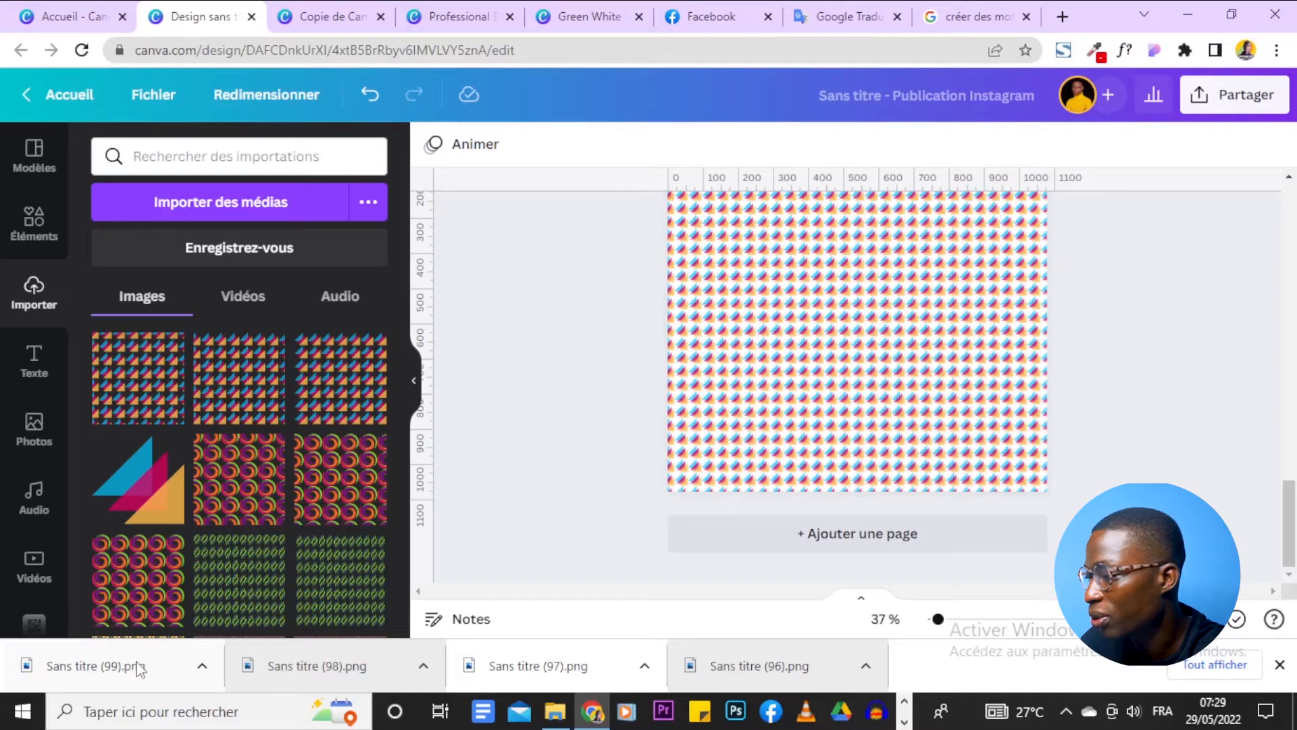
Upload the downloaded Sans titre (99).png and place it on a new page 5
left_click(784, 538)
left_click(160, 391)
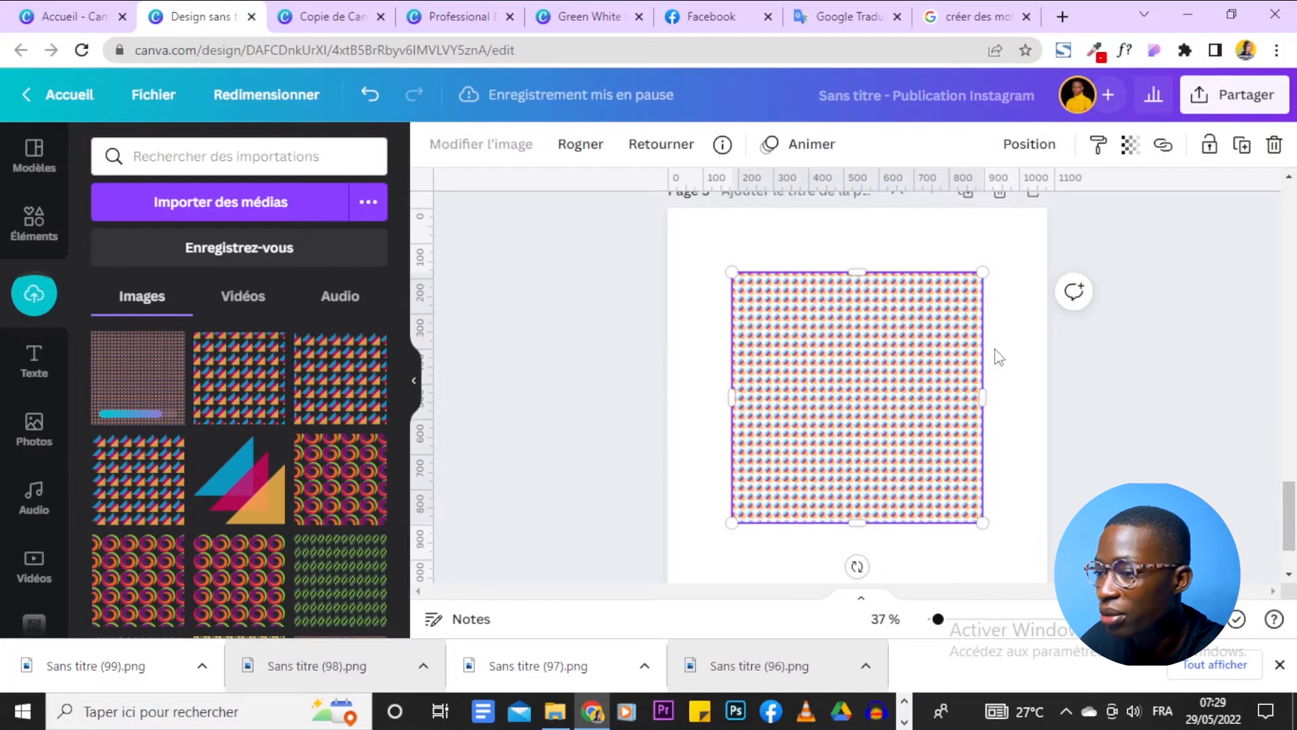
Shrink the page 5 pattern to about 360 px wide in the top-left corner and join a duplicate to its right edge
left_click_drag(983, 522, 860, 400)
left_click_drag(766, 350, 865, 299)
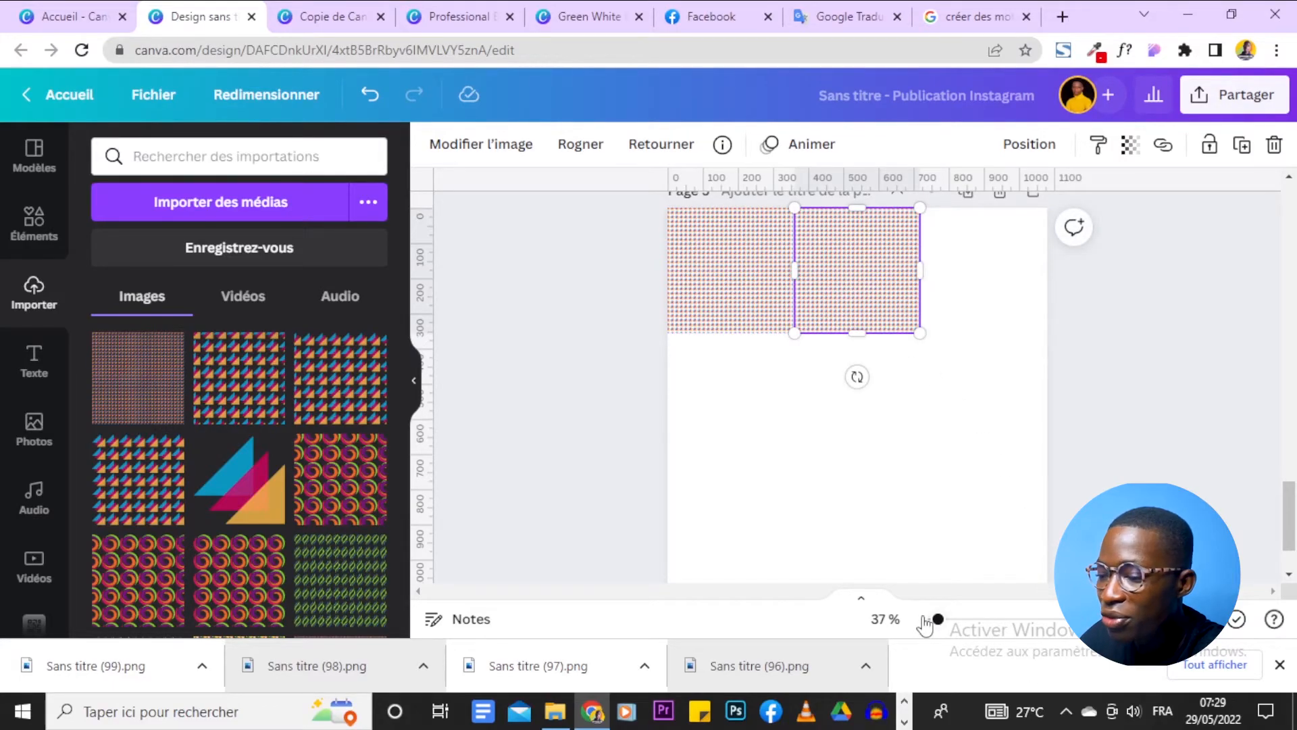
left_click_drag(938, 619, 962, 619)
left_click(922, 514)
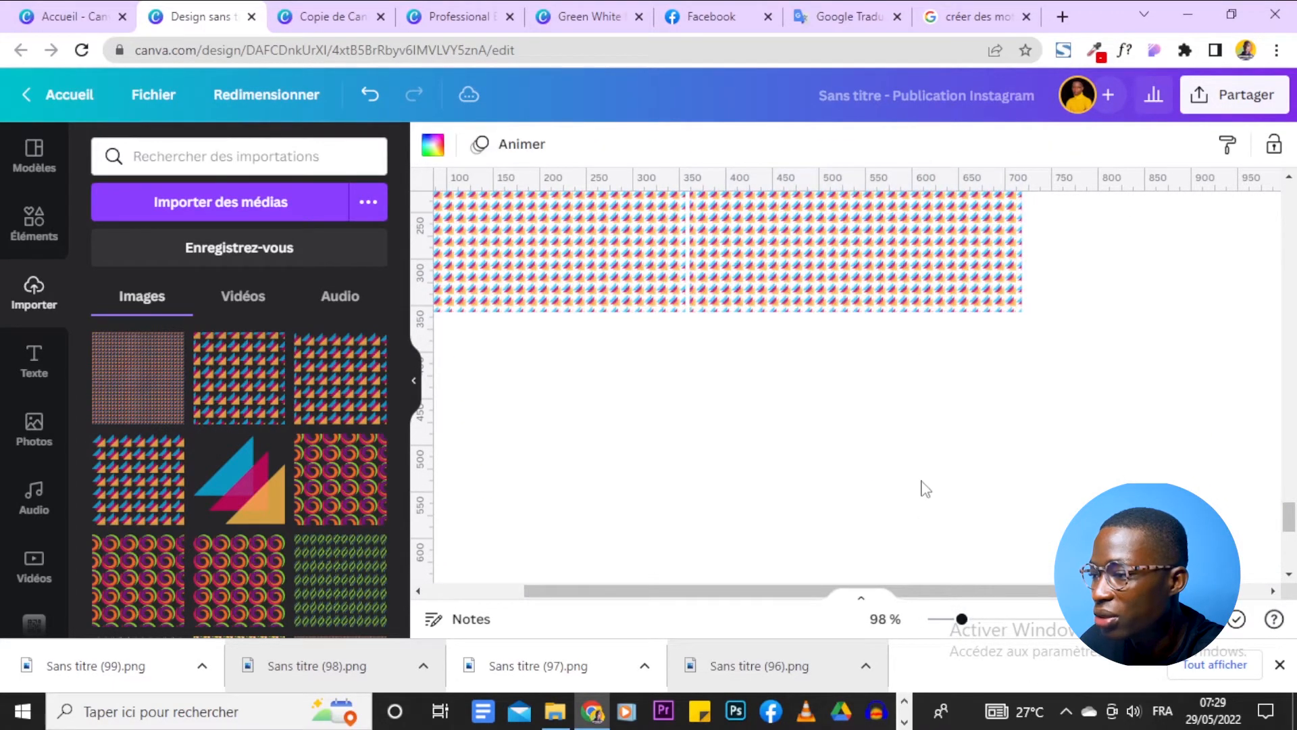
left_click(925, 466)
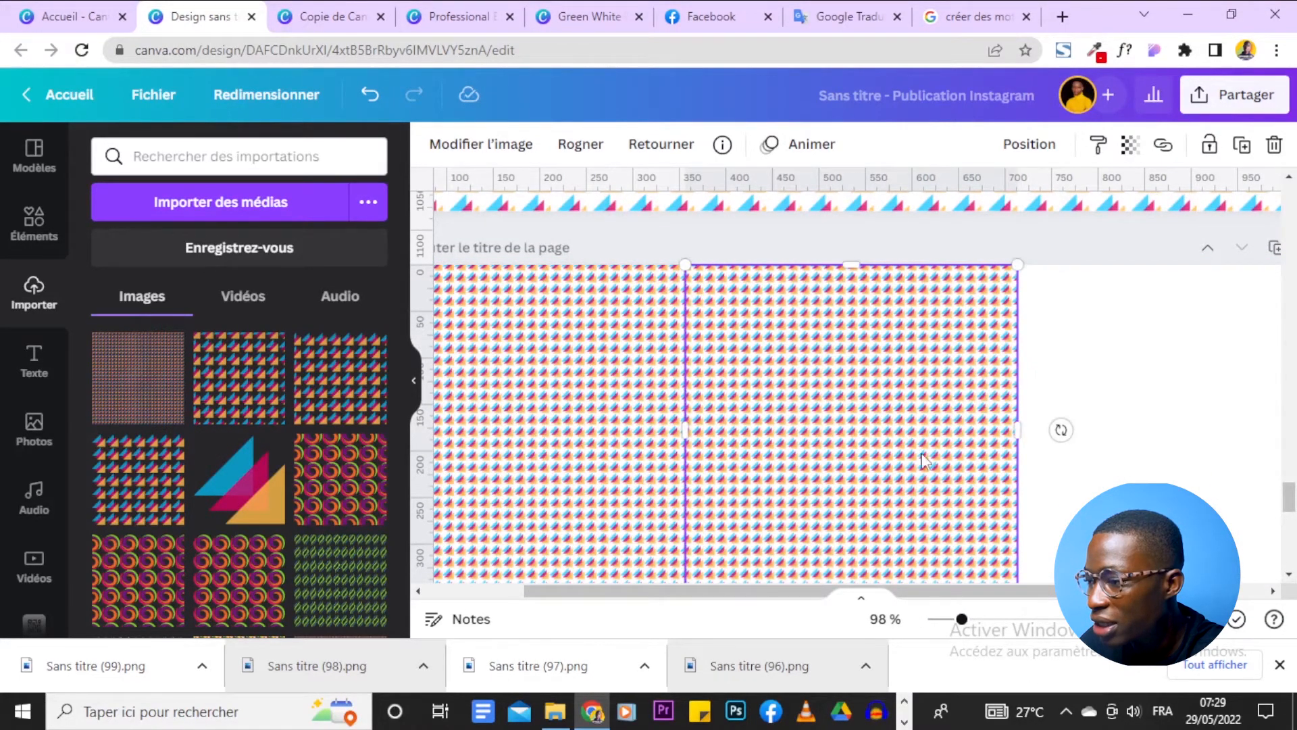
Switch to the Professional Employee ID Card design and delete the faint background pattern from page 1
left_click(1141, 438)
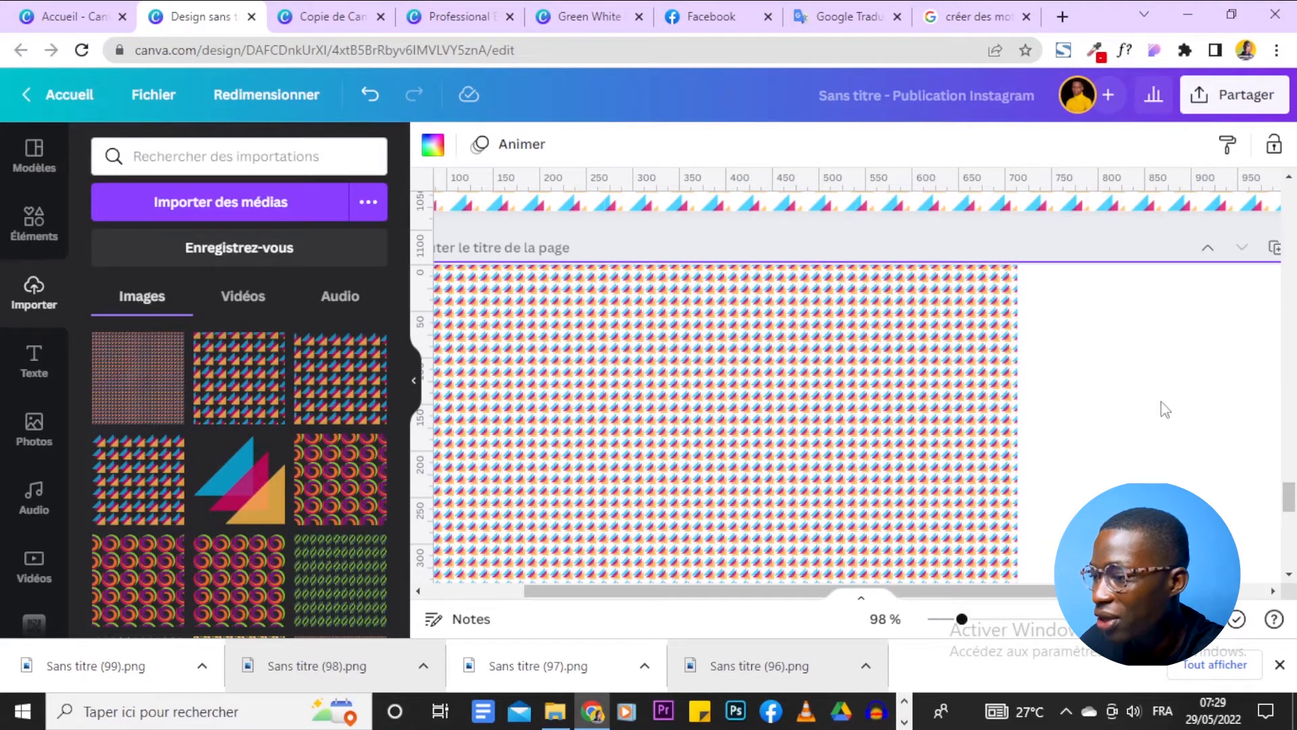
scroll(1204, 368, "down", 3)
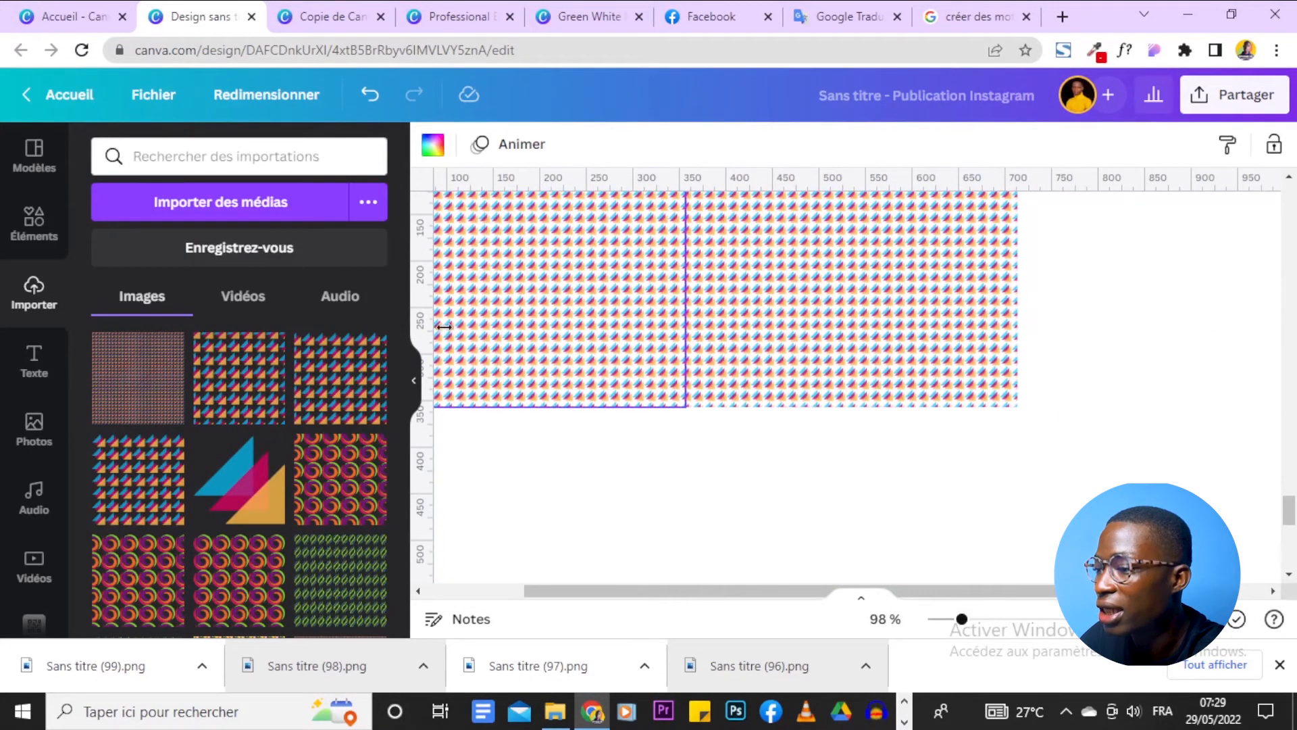
scroll(1261, 378, "down", 5)
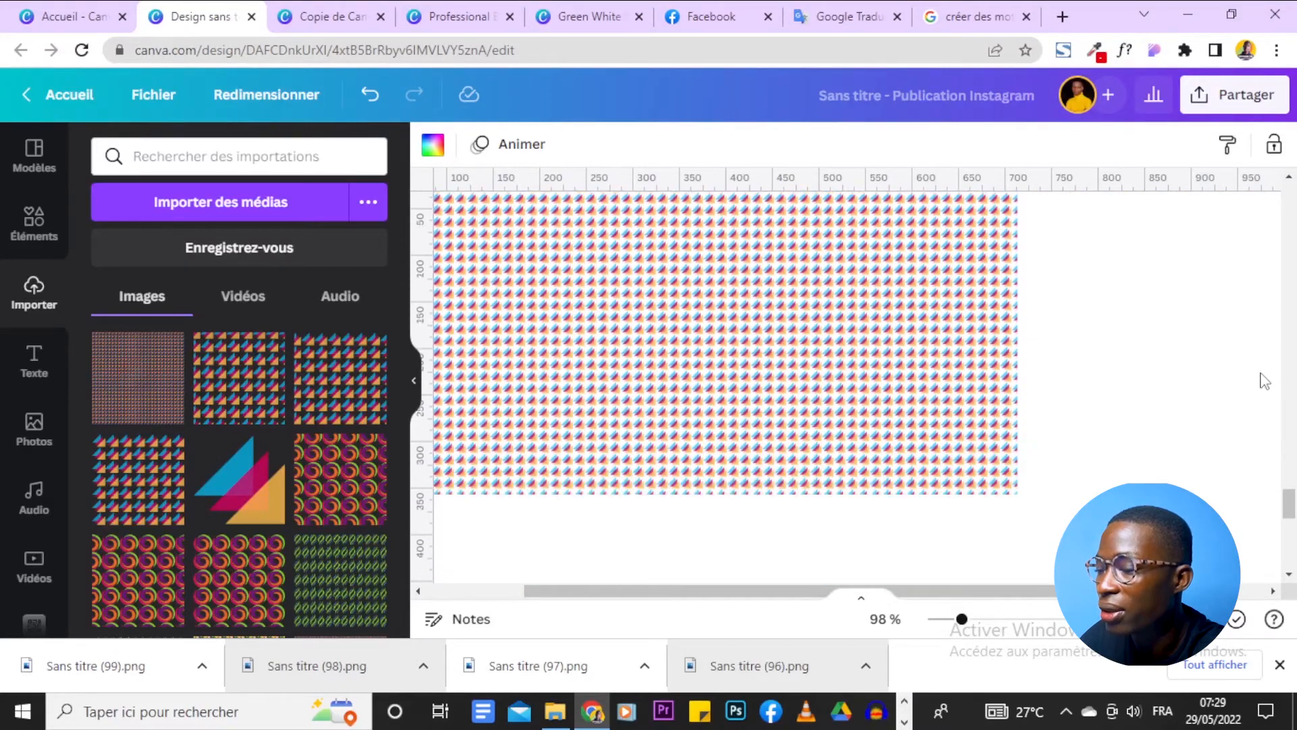
scroll(1261, 379, "up", 3)
left_click_drag(963, 620, 930, 620)
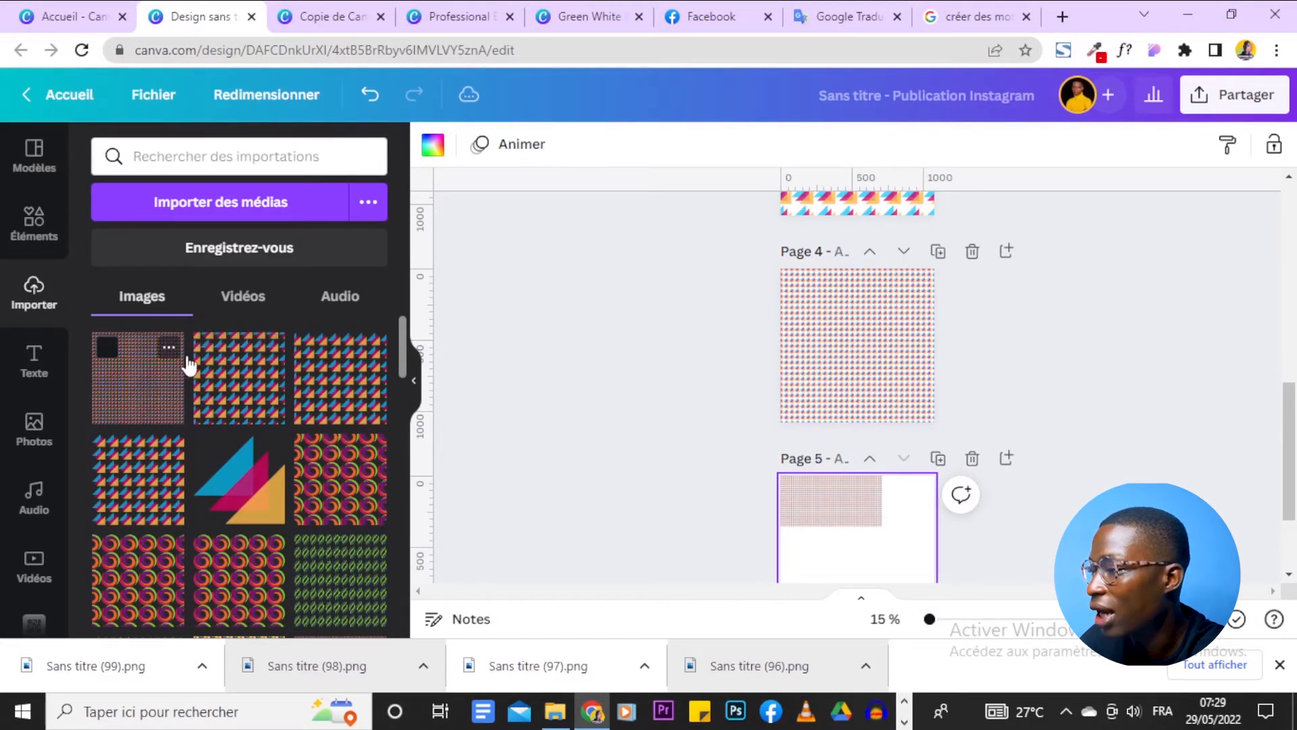
left_click(432, 12)
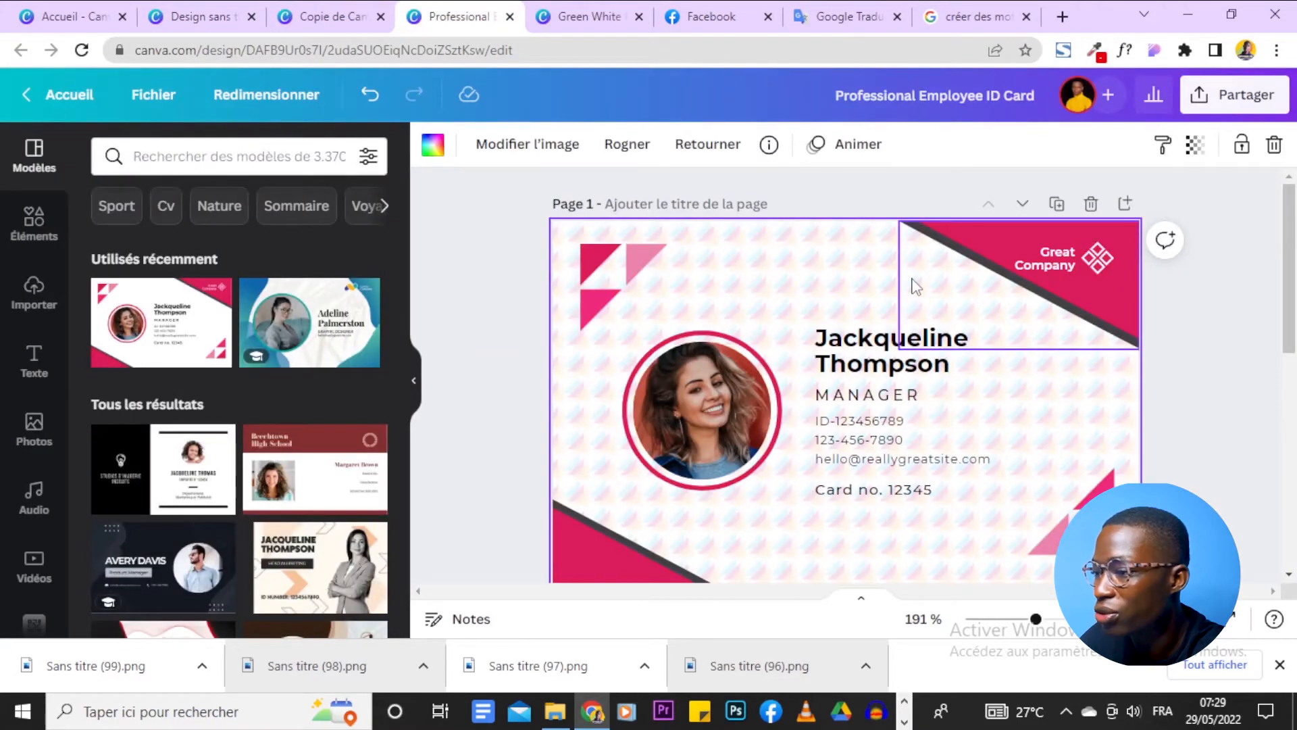
key("Delete")
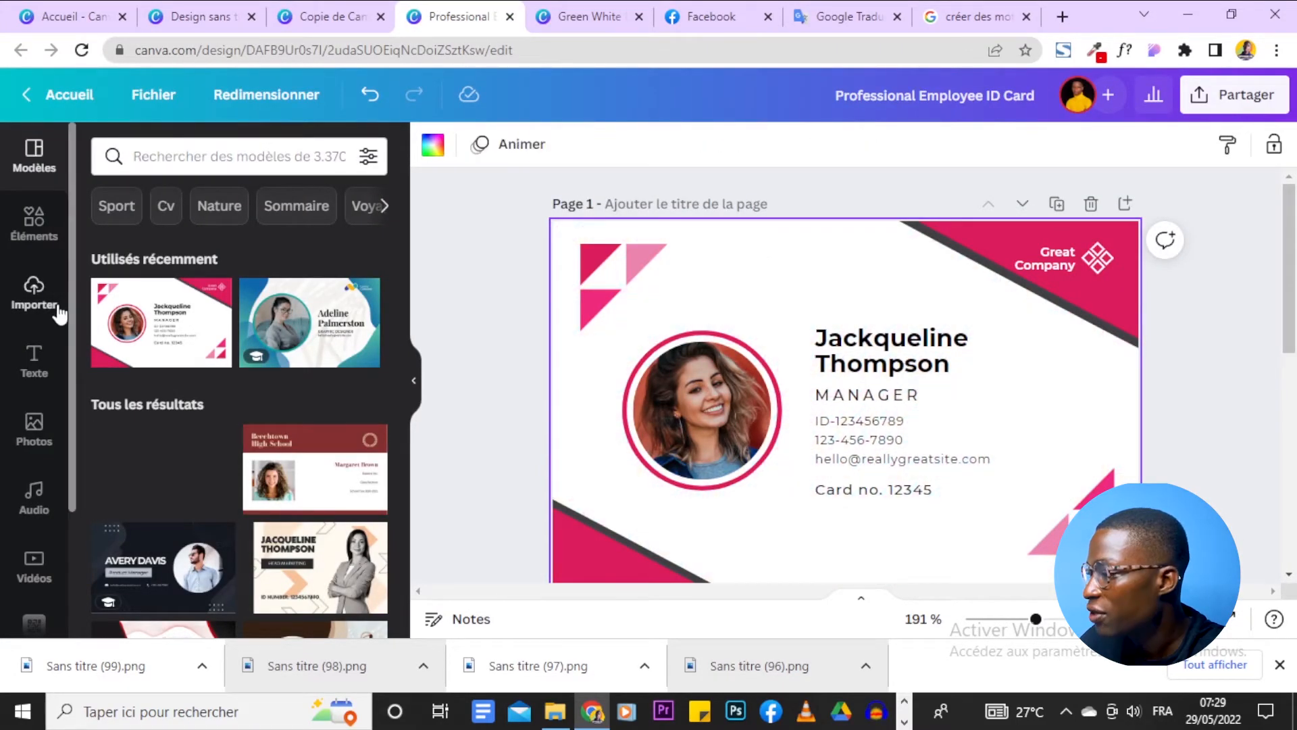
Place the newest uploaded dense pattern on the card's page 1, align it to the top-left corner and enlarge it to the full card width
left_click(51, 297)
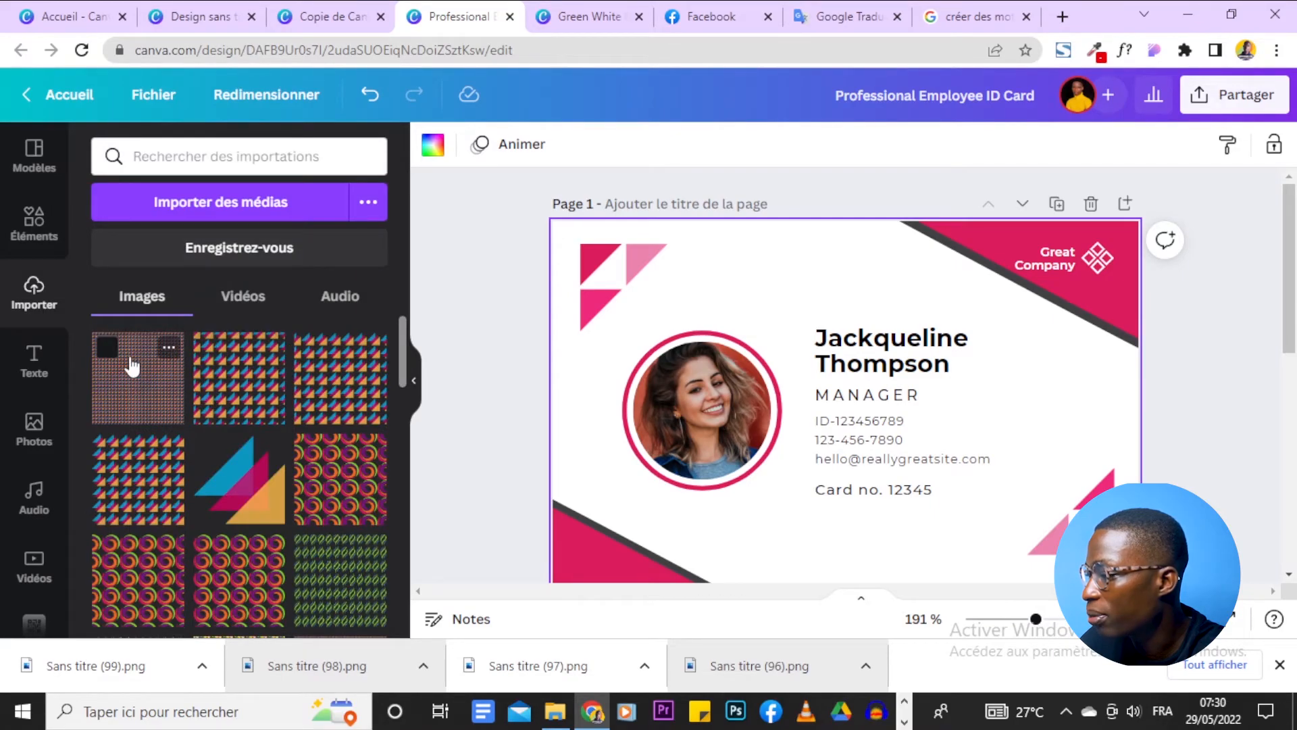
left_click(132, 366)
left_click_drag(733, 292, 692, 227)
left_click_drag(794, 260, 664, 265)
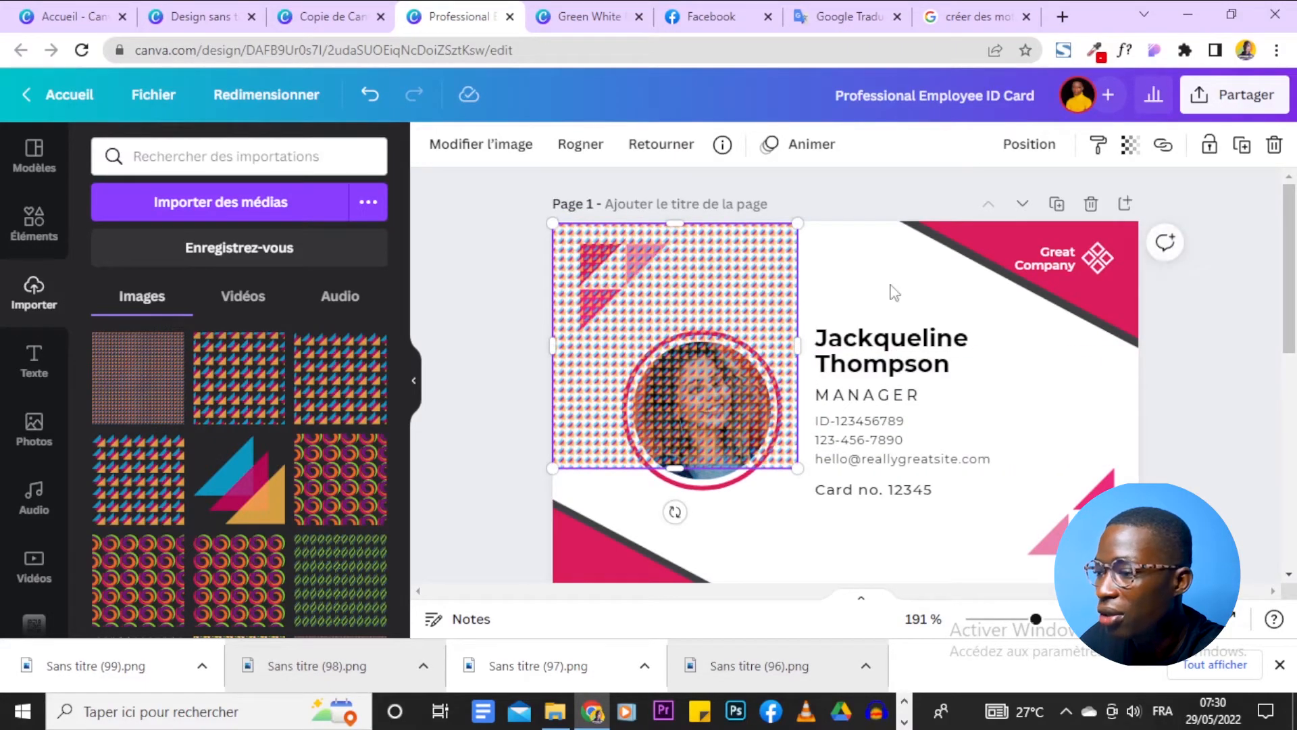
scroll(1026, 355, "down", 2)
left_click_drag(802, 376, 1236, 588)
scroll(1274, 433, "up", 2)
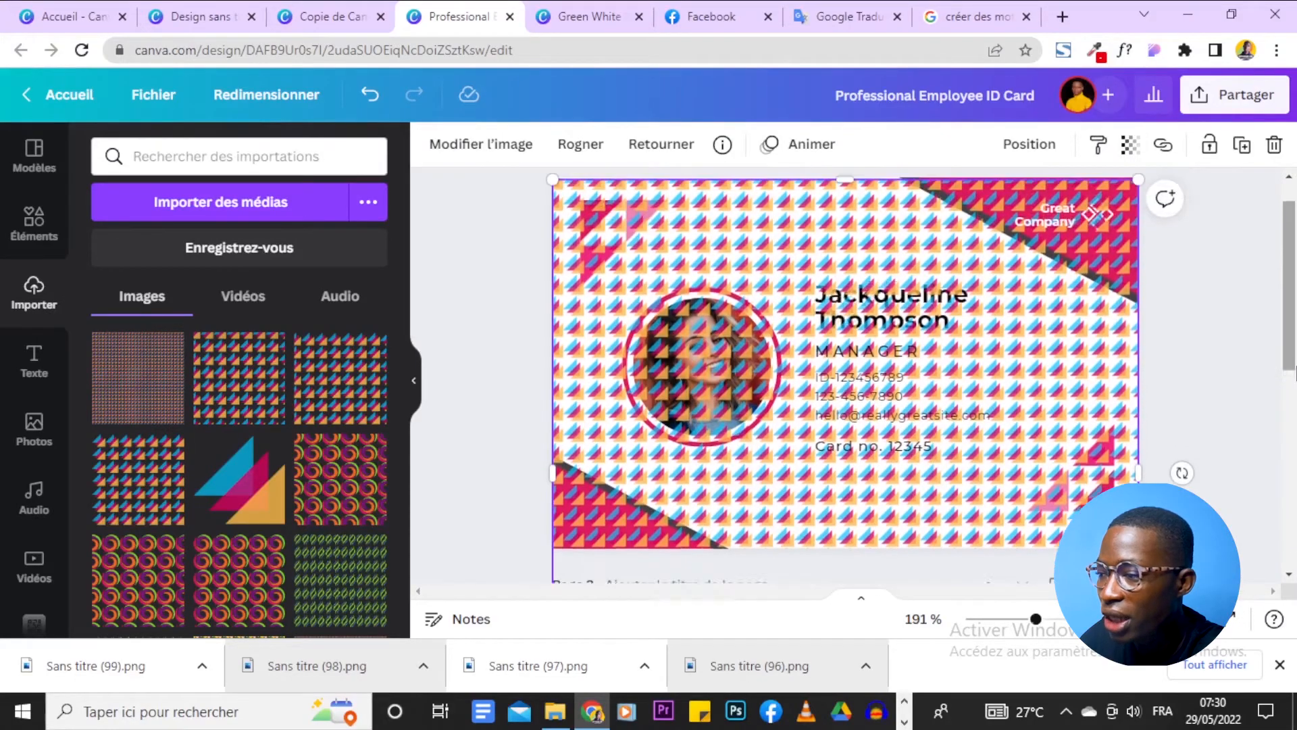
Send the pattern behind all other card elements and set its transparency to 13
left_click(1012, 148)
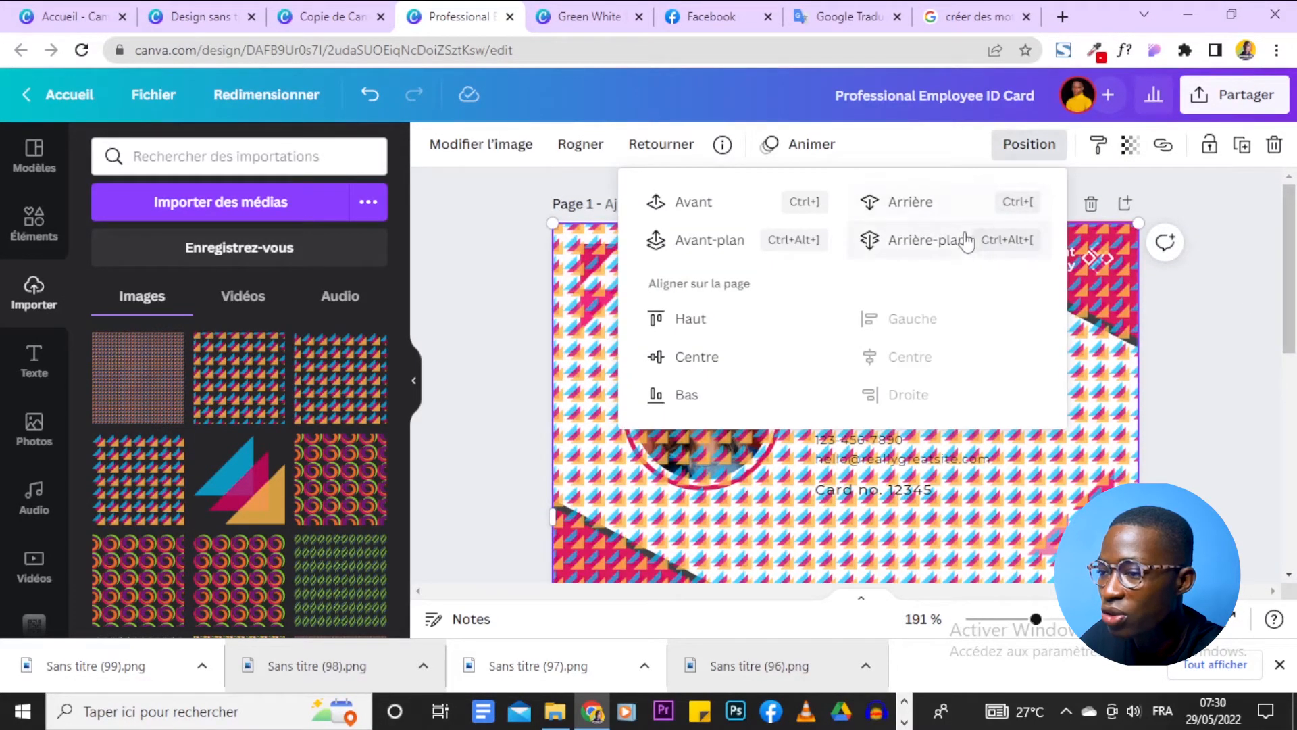
left_click(1129, 157)
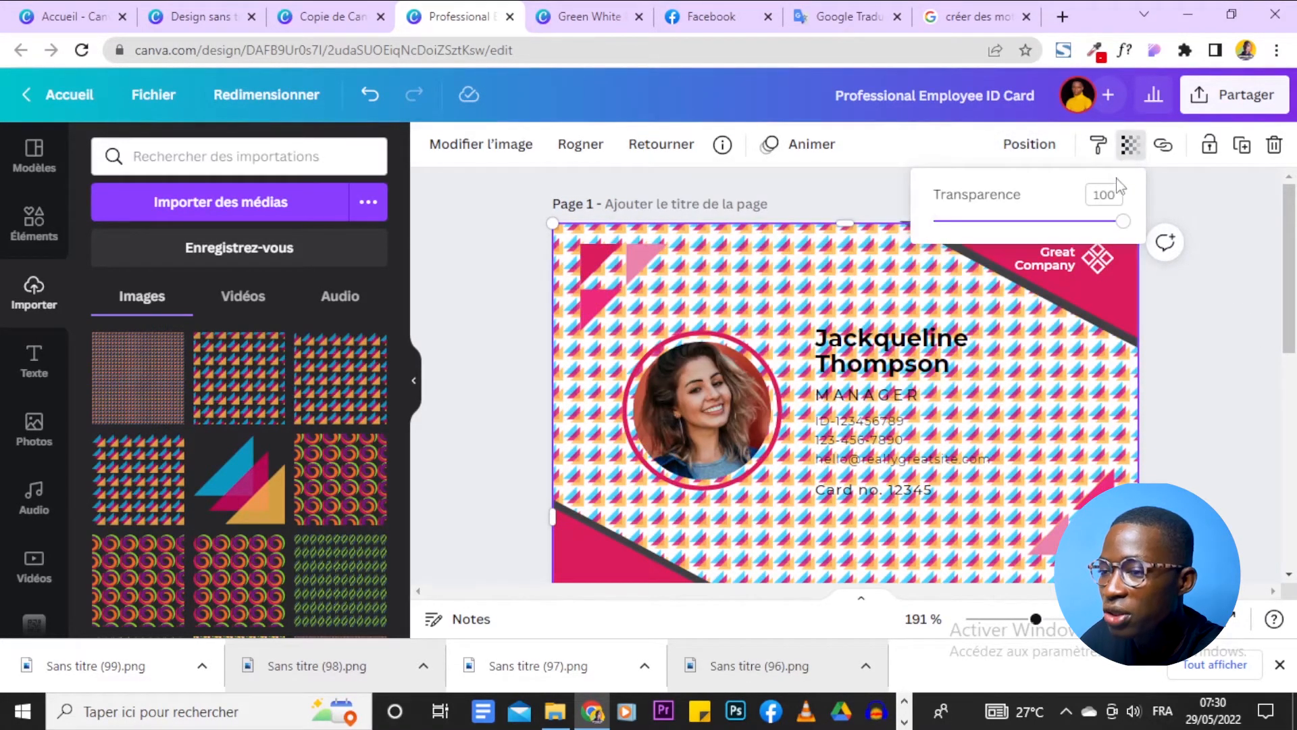
left_click_drag(1081, 223, 975, 229)
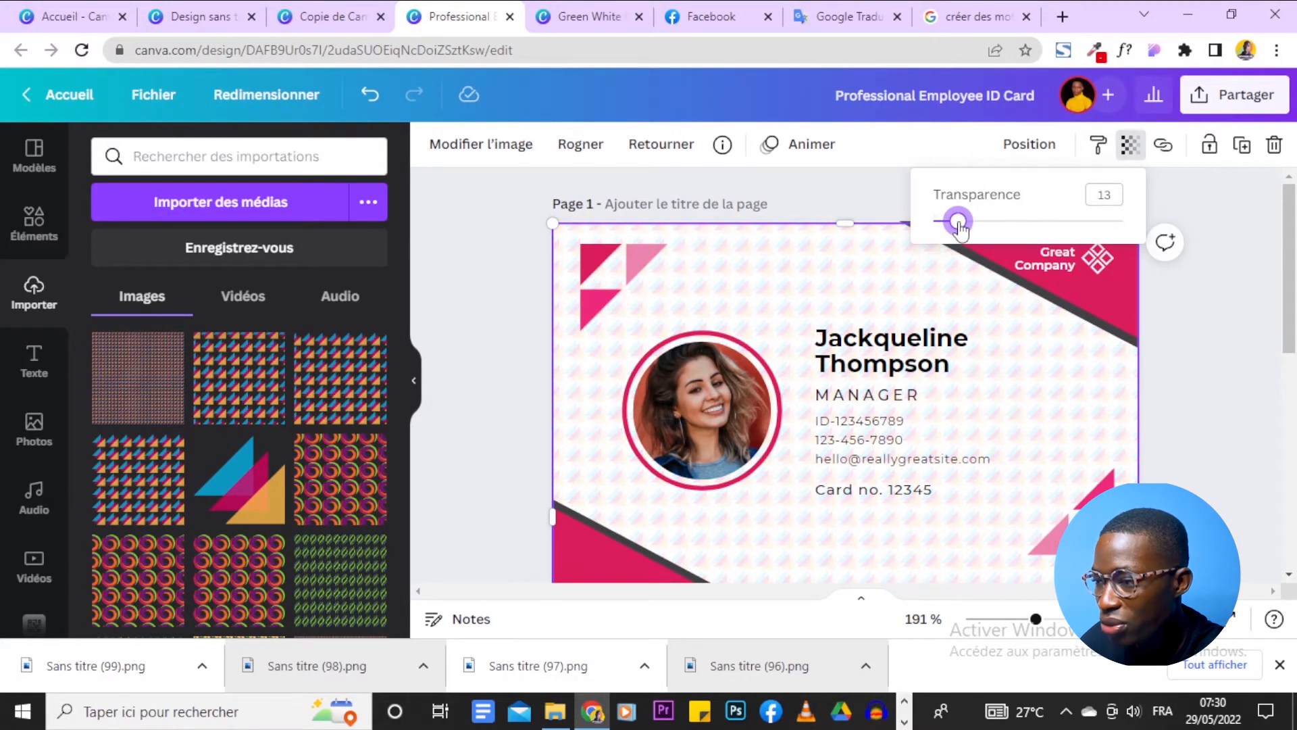
left_click(1242, 407)
Review the faint pattern background on the front and back pages of the ID card
scroll(1241, 391, "down", 2)
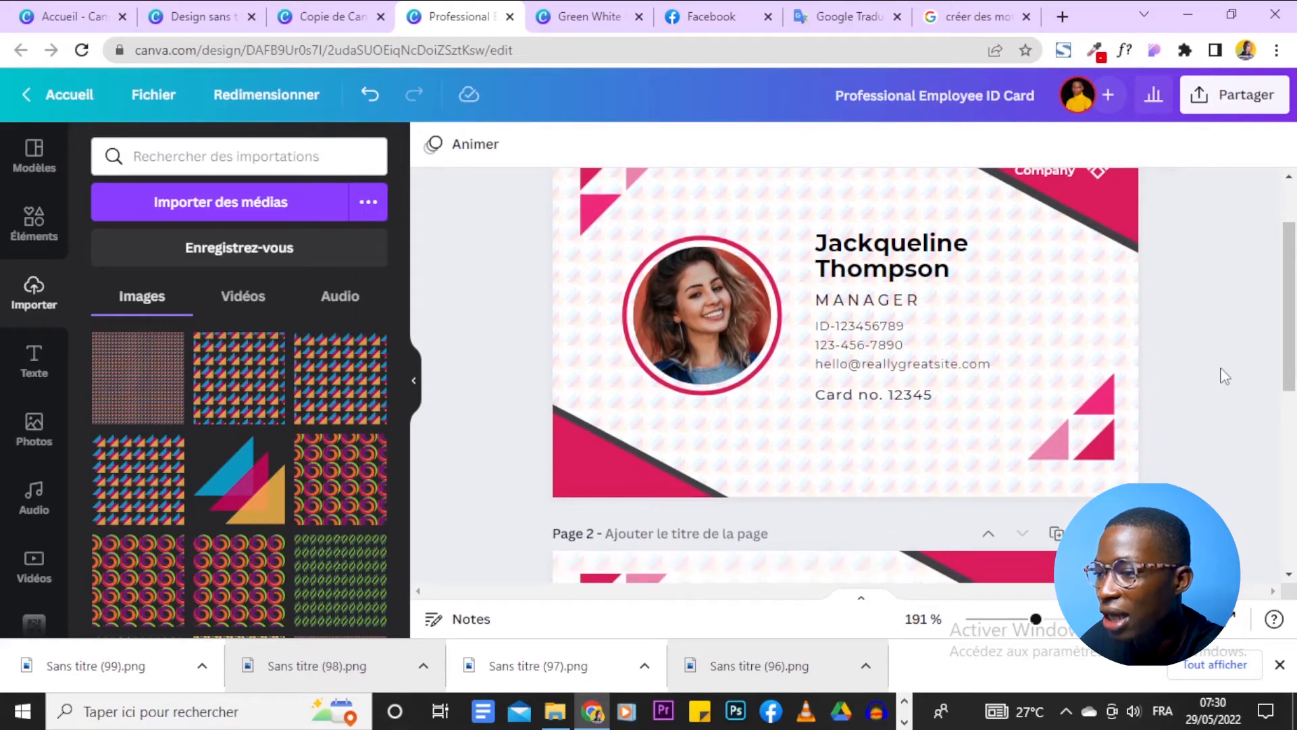
scroll(1279, 374, "up", 2)
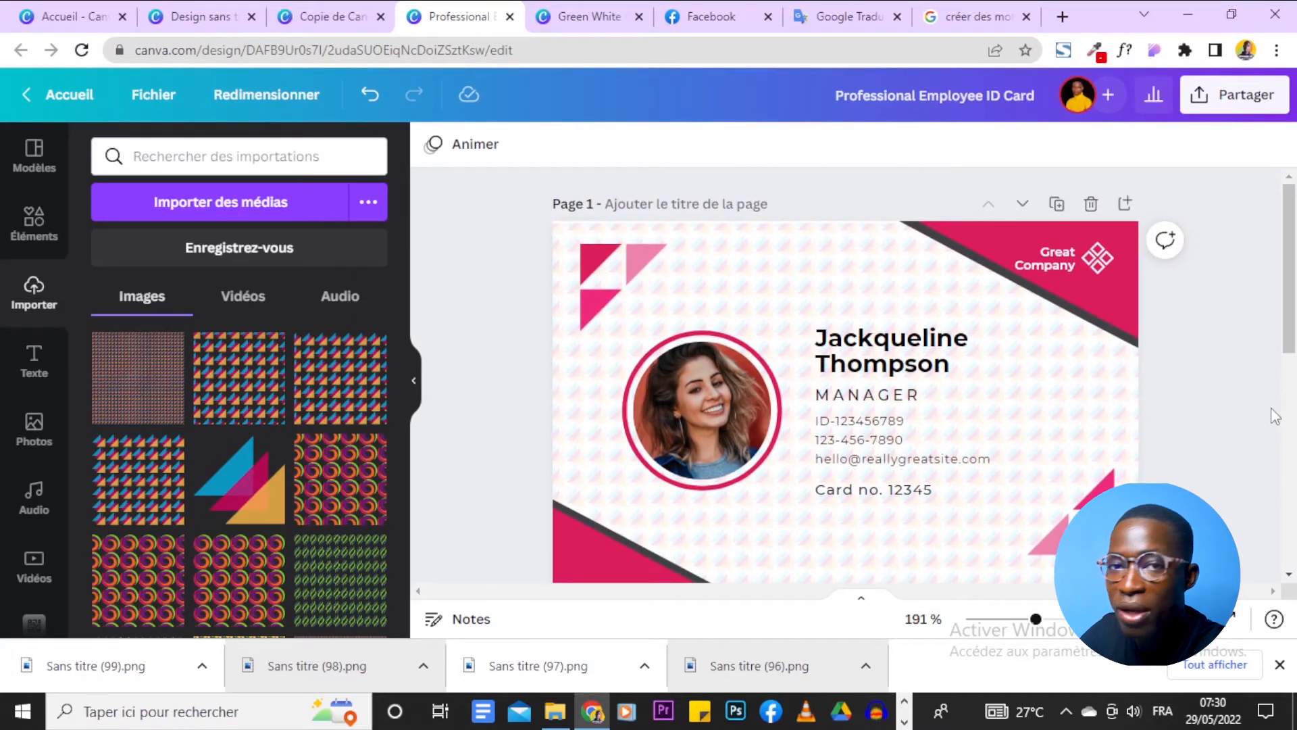
scroll(1256, 432, "down", 5)
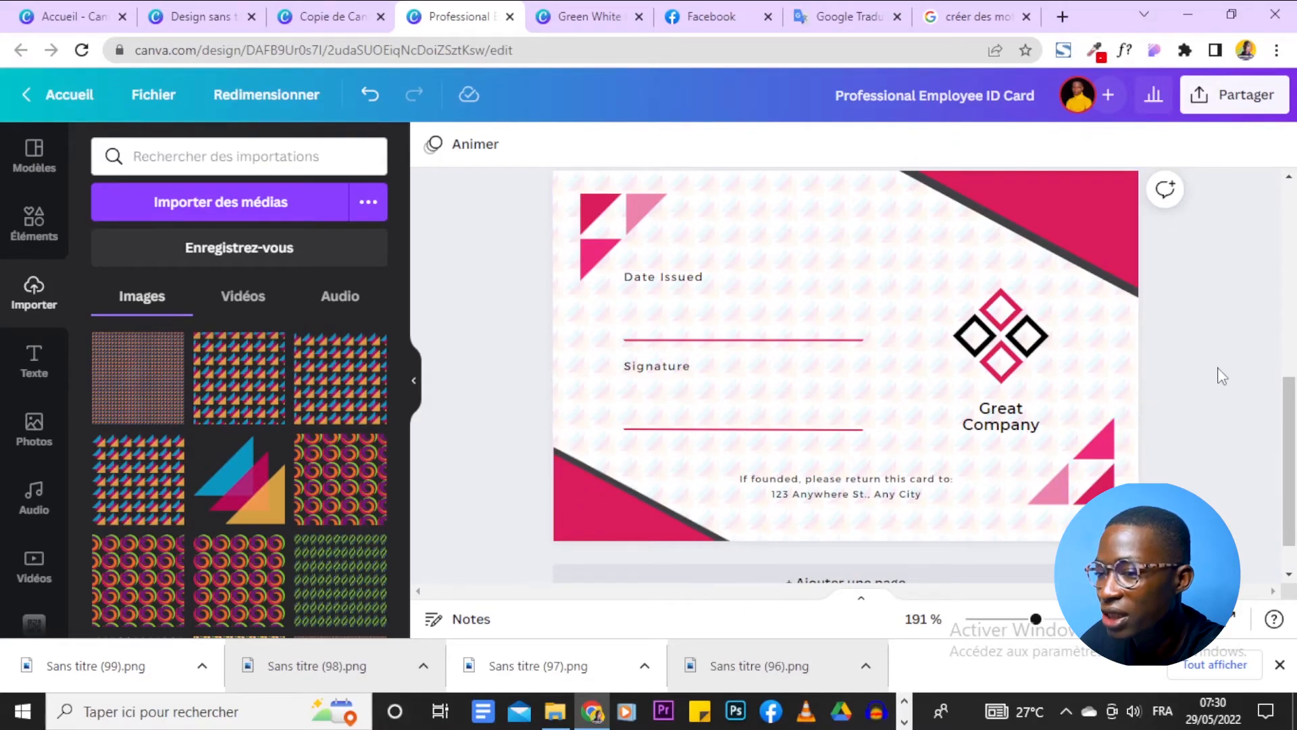
scroll(1217, 376, "up", 5)
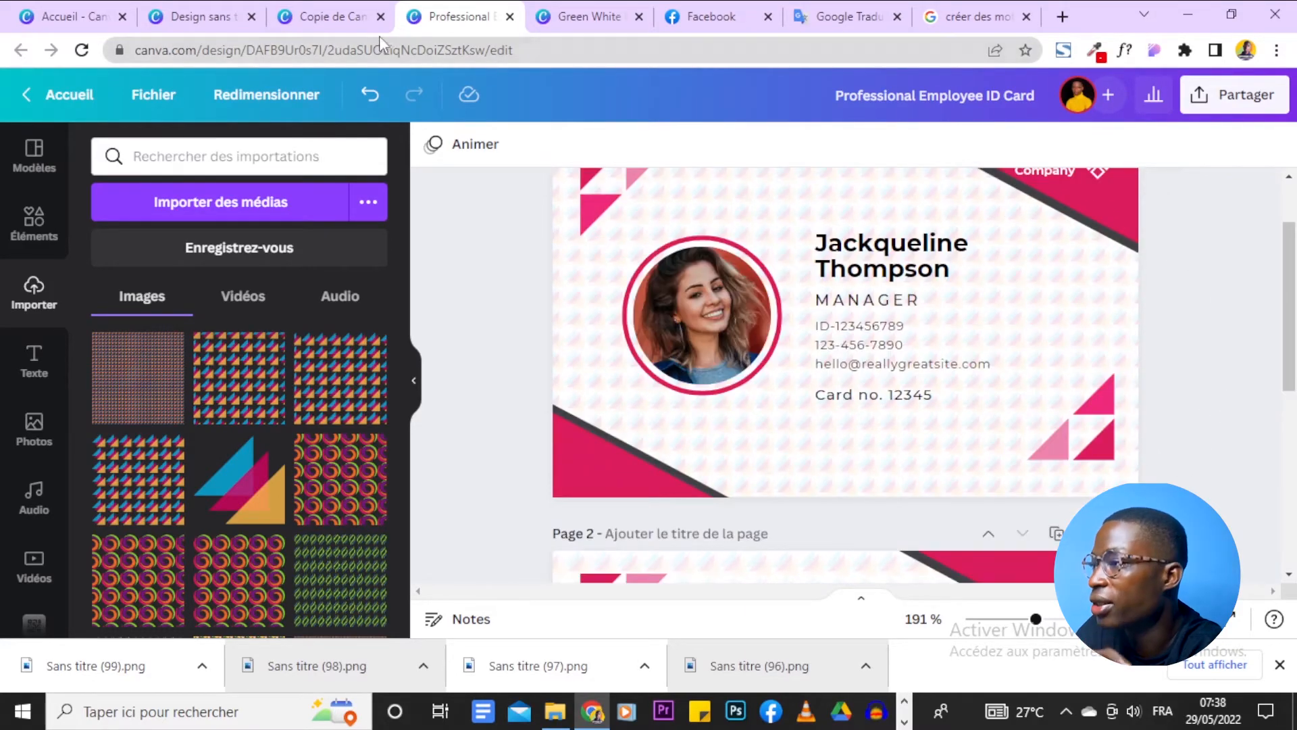
Switch to the Copie de Canva Patterns design and examine the fruit layout on page 6 and the swapped halves with the small strawberry on page 7
left_click(338, 20)
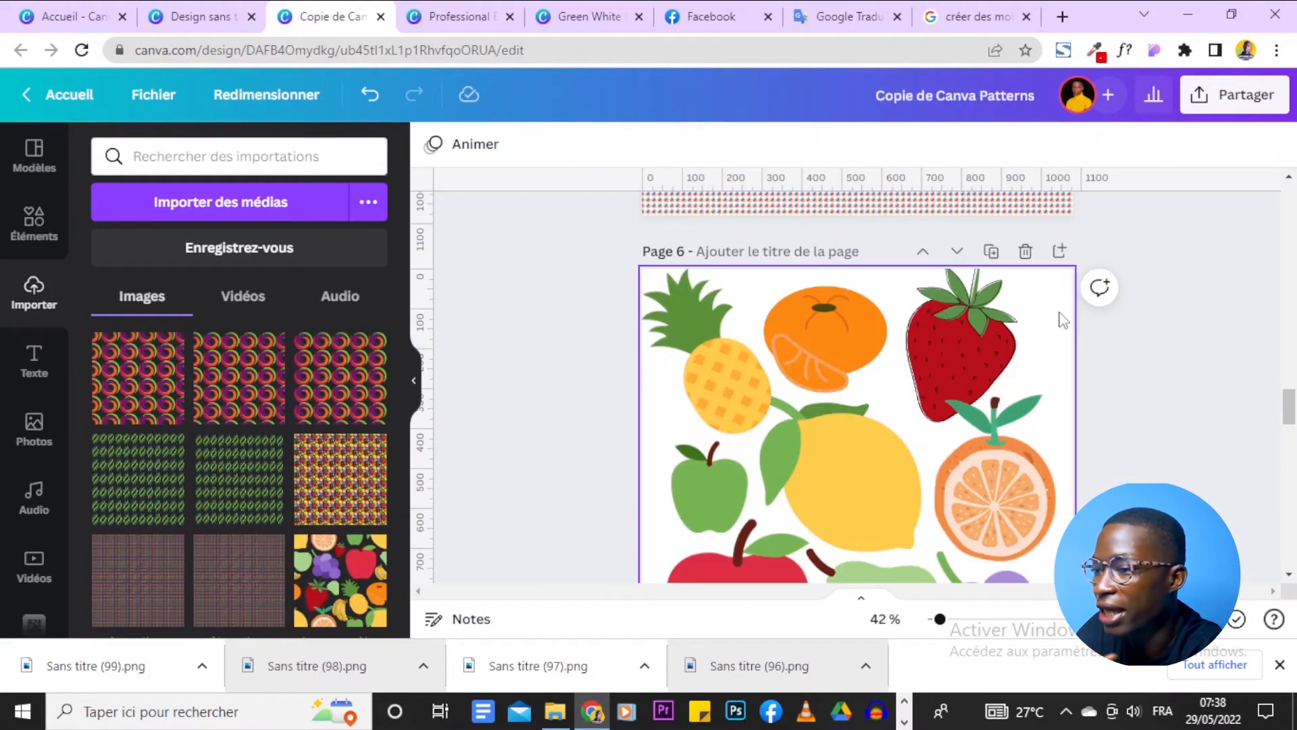
scroll(1246, 382, "down", 3)
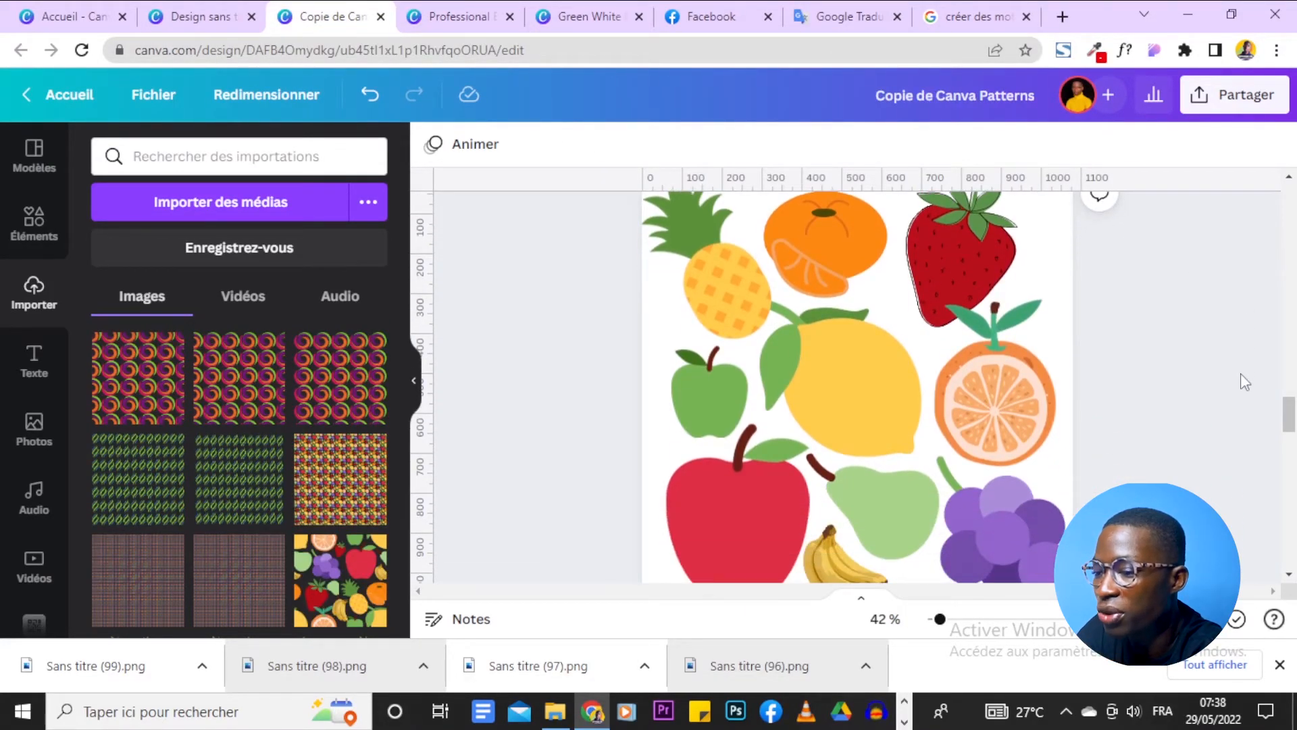
left_click_drag(945, 628, 938, 630)
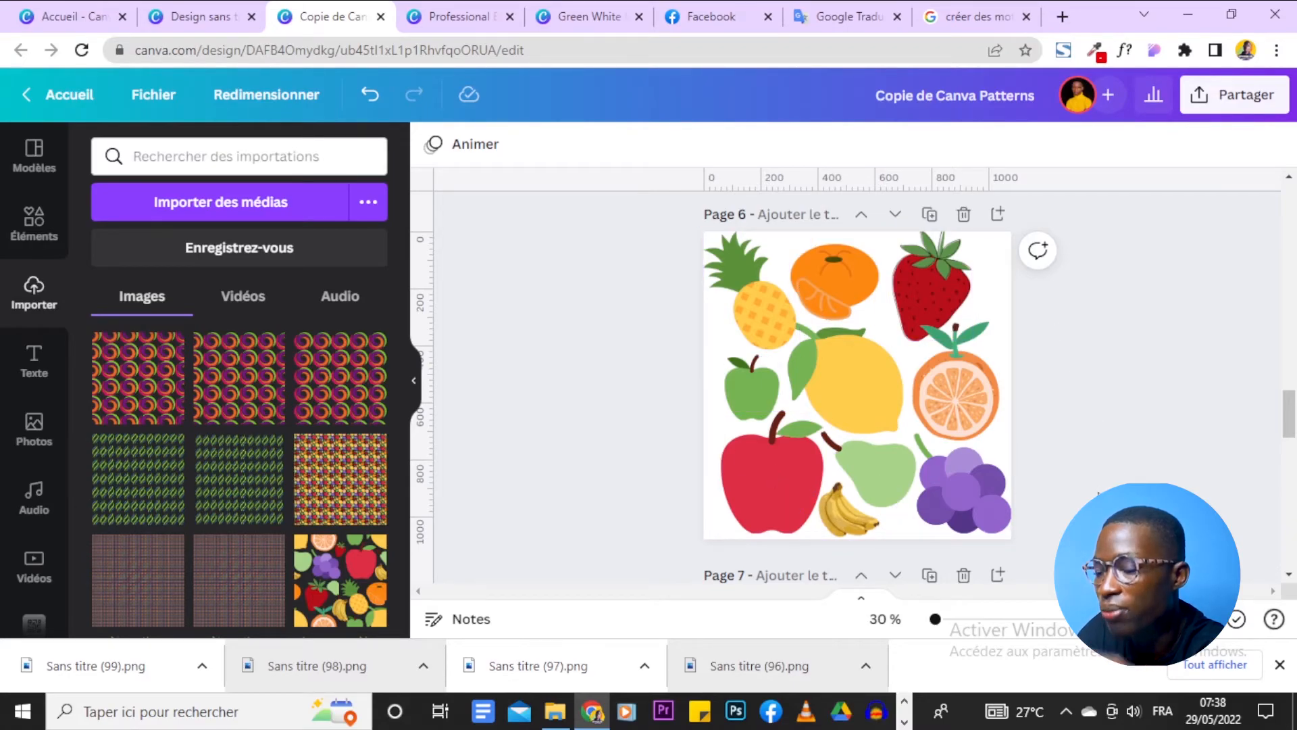
scroll(857, 385, "down", 5)
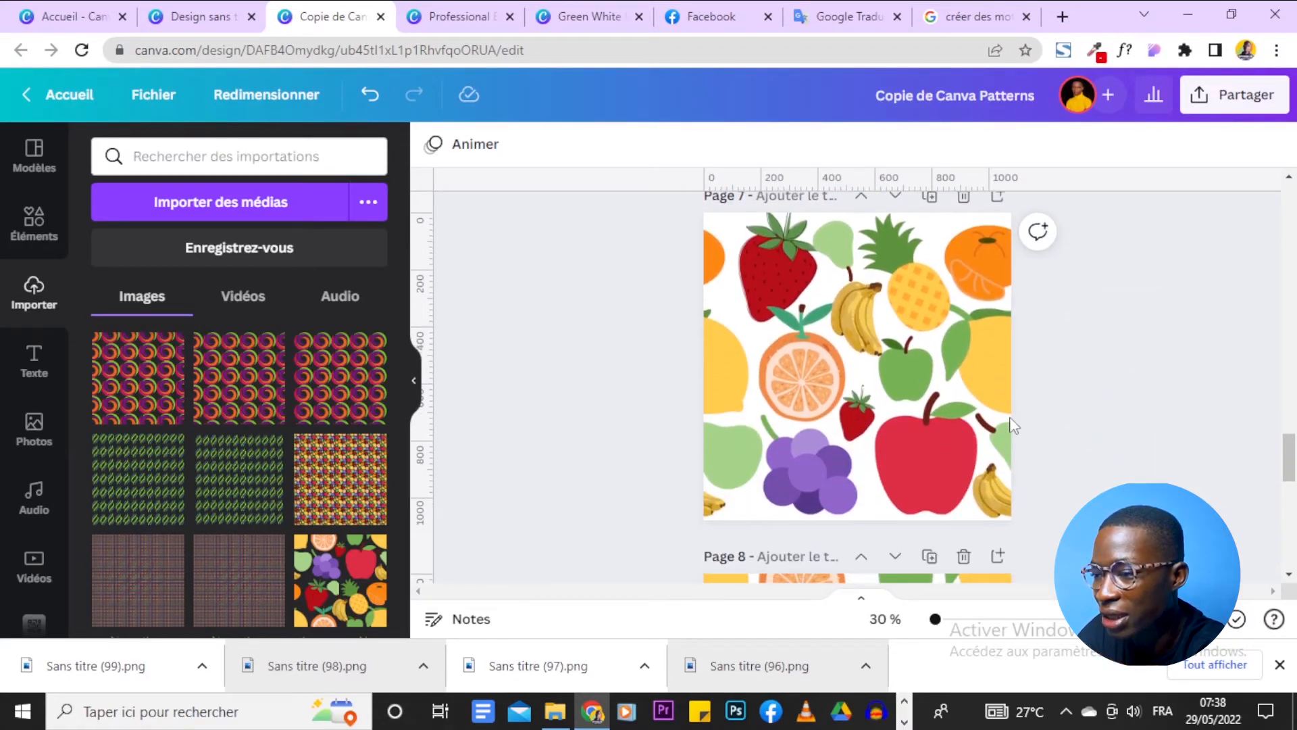
left_click(743, 287)
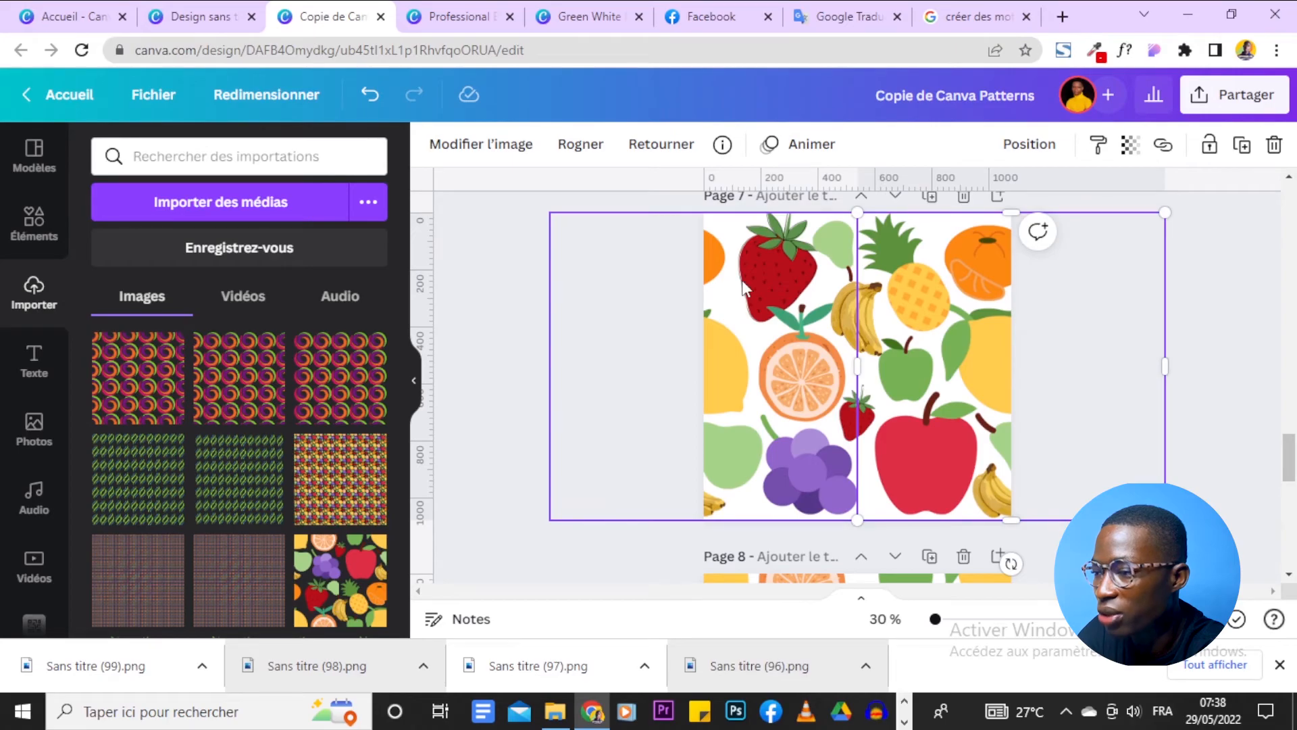
scroll(1242, 344, "down", 2)
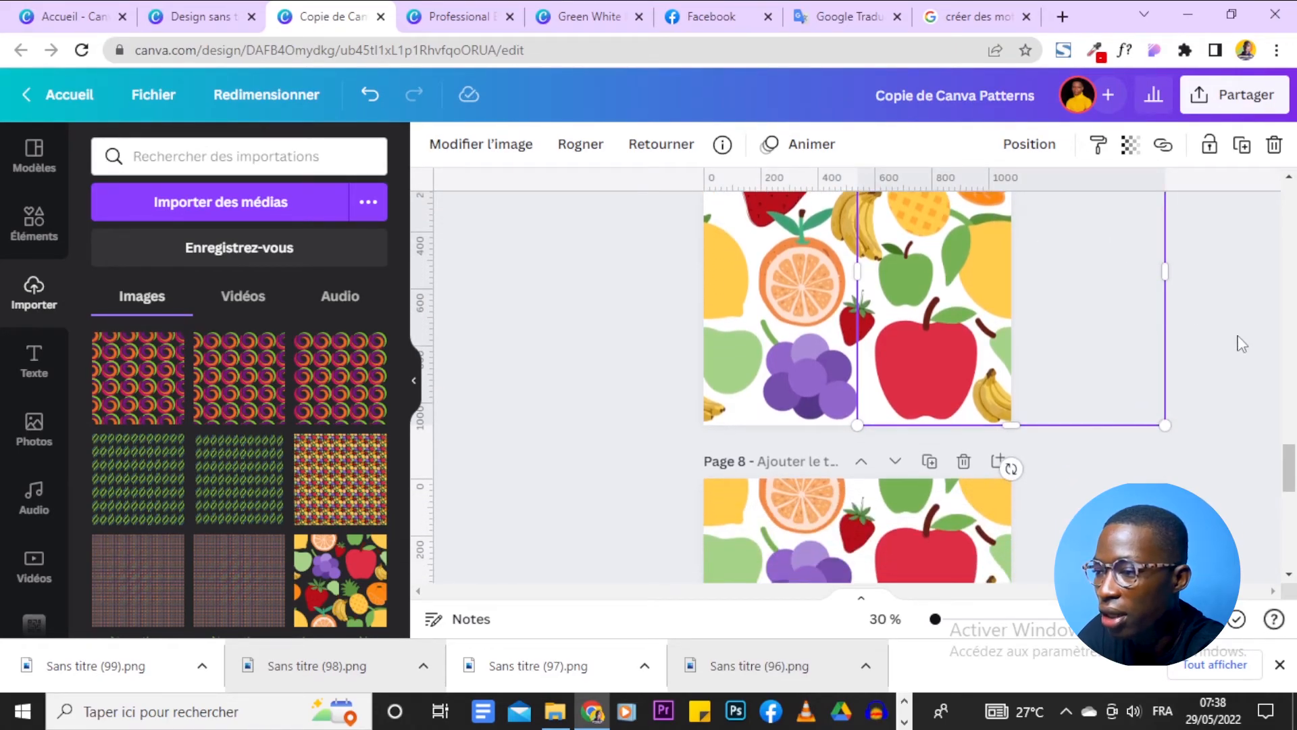
left_click(849, 327)
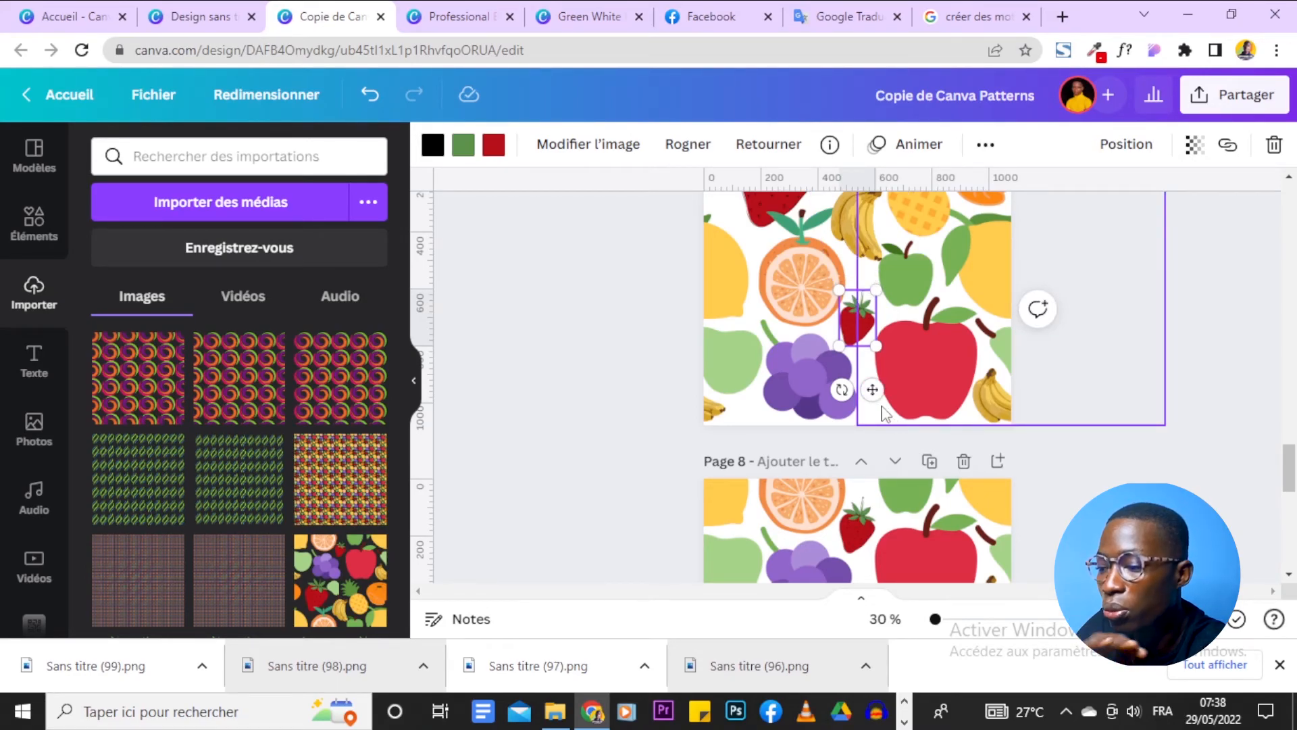
Examine how the fruit image is split into upper and lower halves on page 8 and repeated as small tiles on page 9
scroll(885, 414, "down", 6)
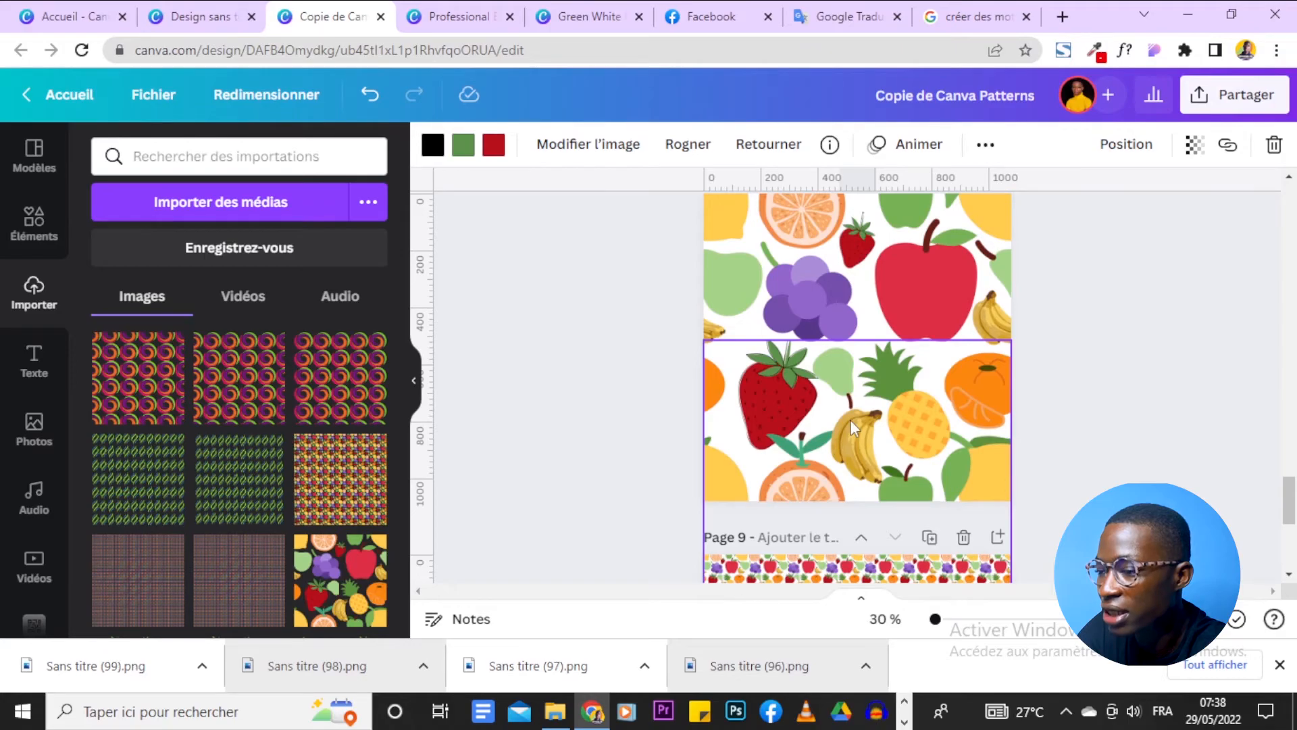
left_click(853, 426)
left_click(846, 277)
scroll(1062, 336, "up", 2)
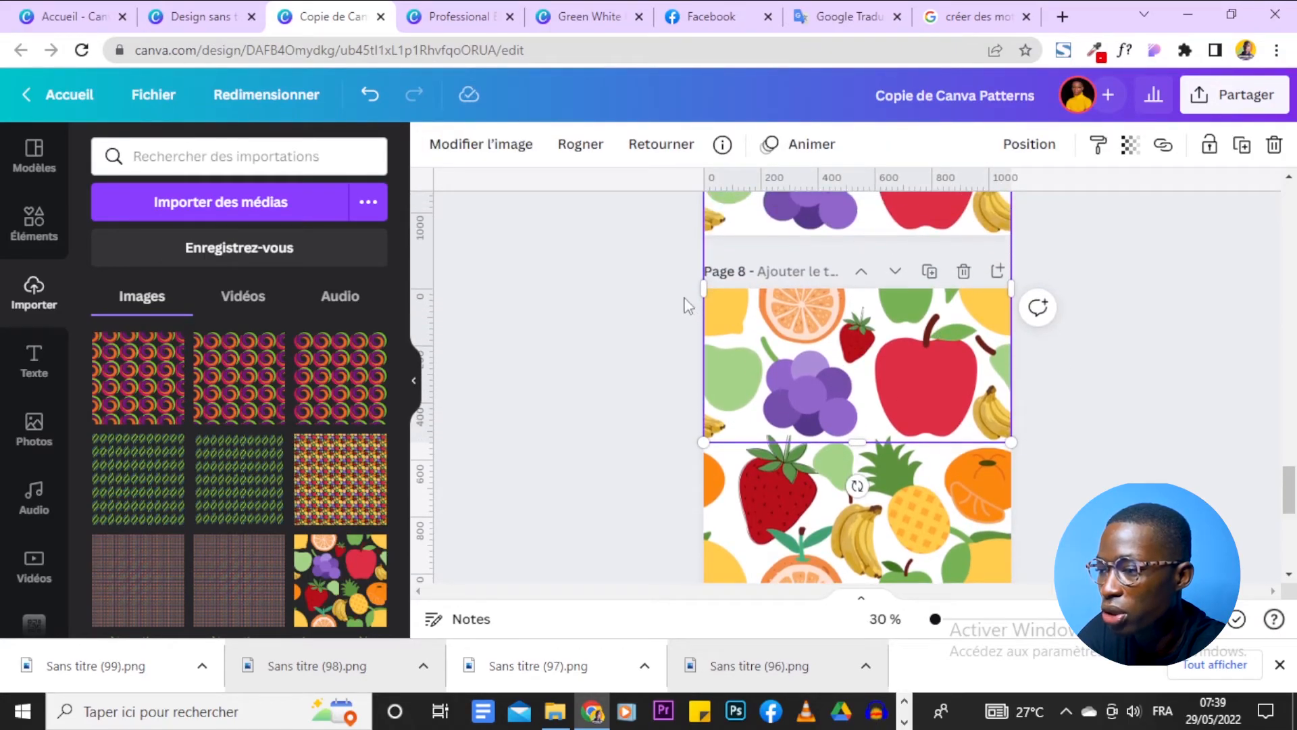
scroll(752, 473, "down", 2)
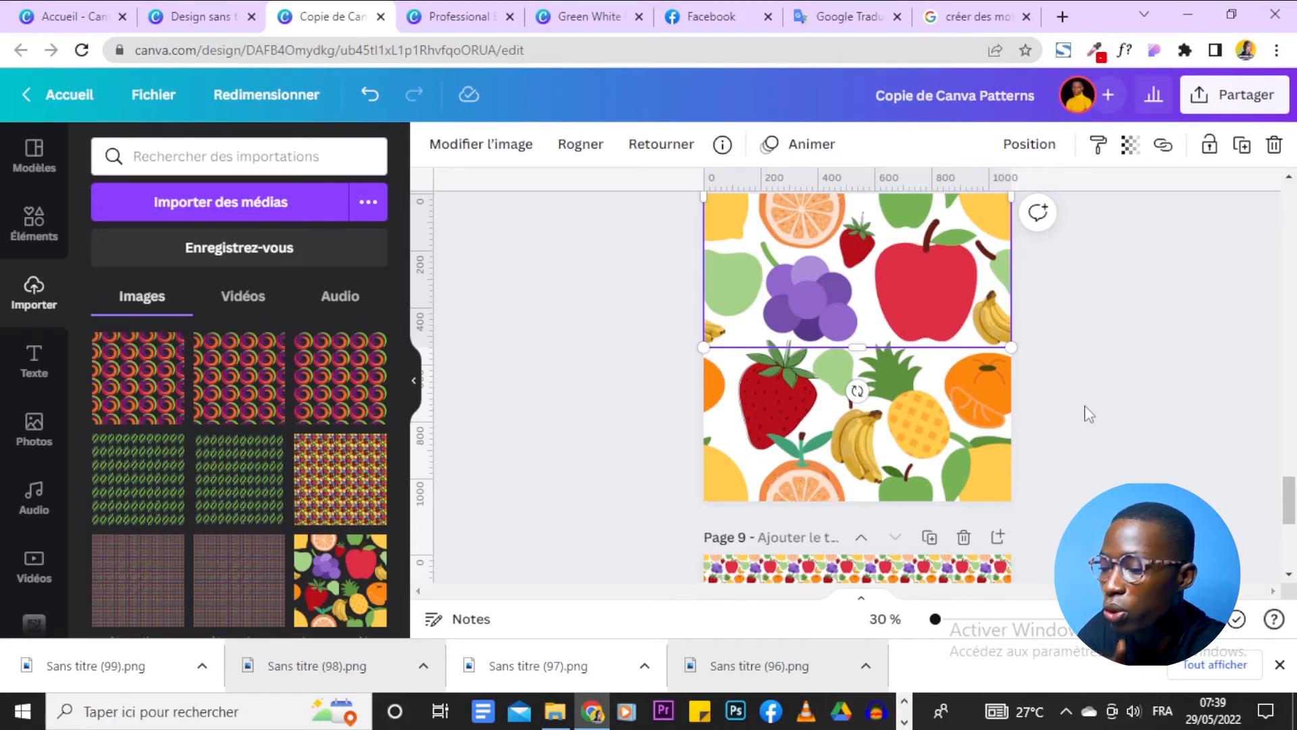
scroll(1090, 414, "down", 6)
left_click(792, 285)
left_click_drag(749, 308, 794, 504)
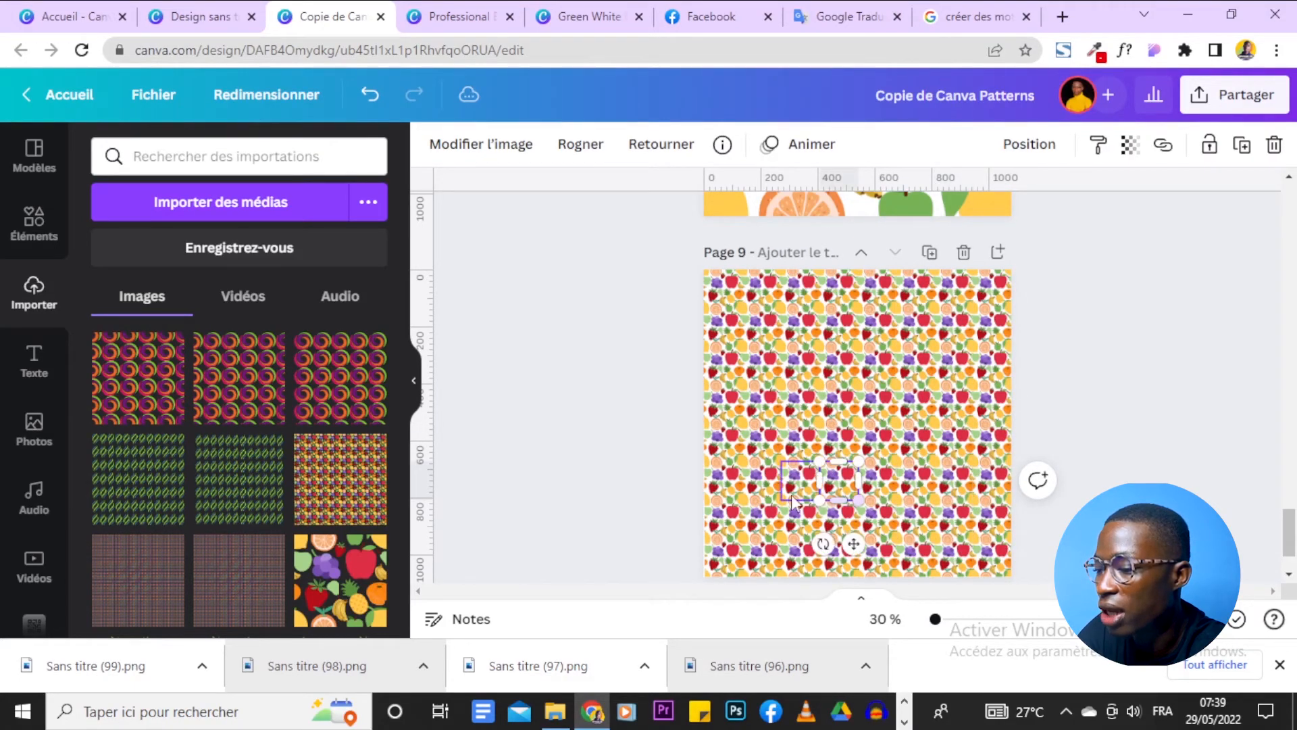